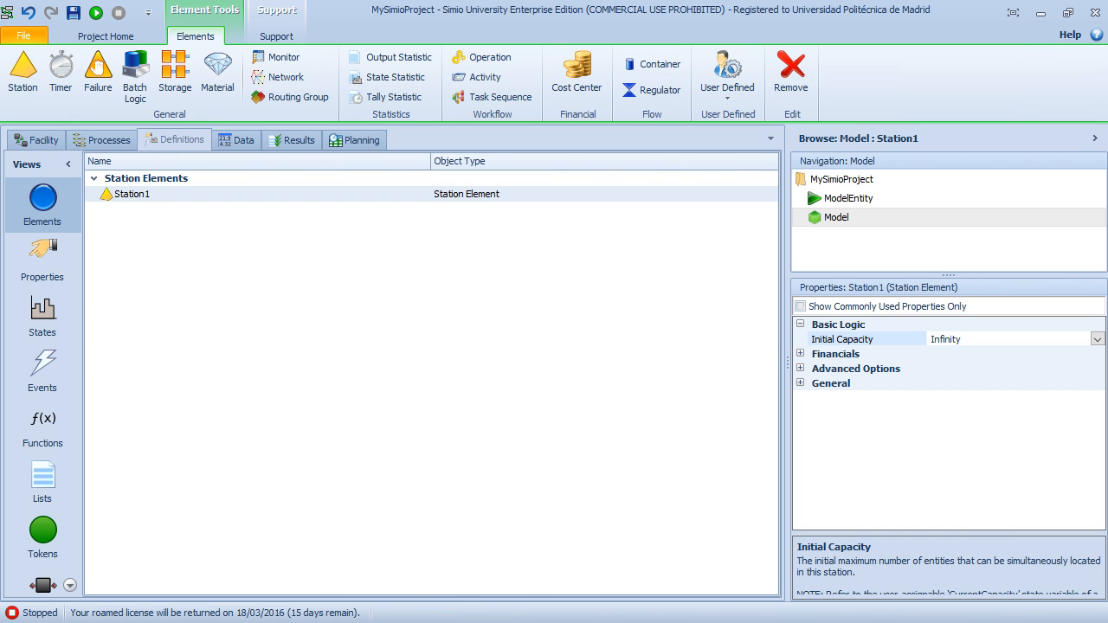
# Step: Add a second Station element to the model's definitions
pyautogui.click(22, 76)
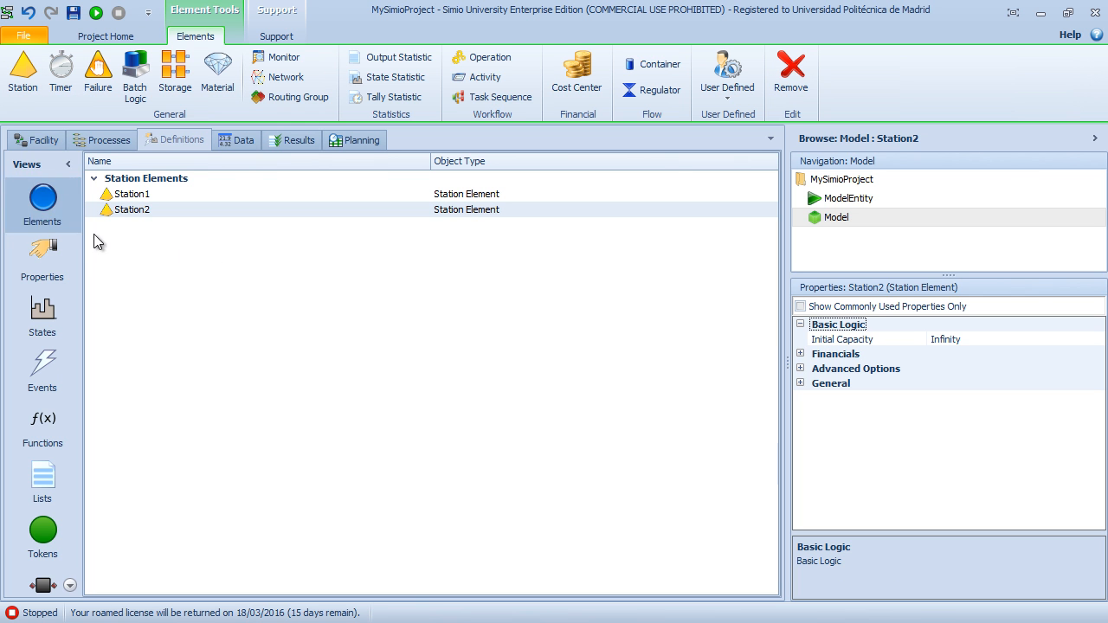
# Step: Place a Source in the Facility view to the left of the origin, with a ModelEntity just above it
pyautogui.click(41, 142)
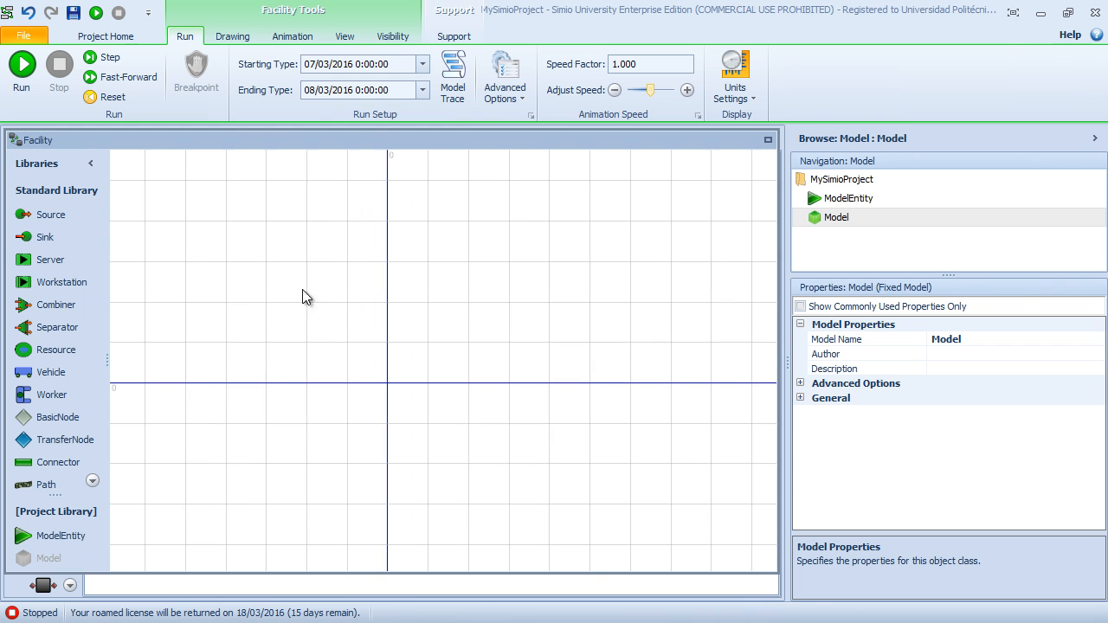
pyautogui.moveTo(51, 214); pyautogui.dragTo(179, 317)
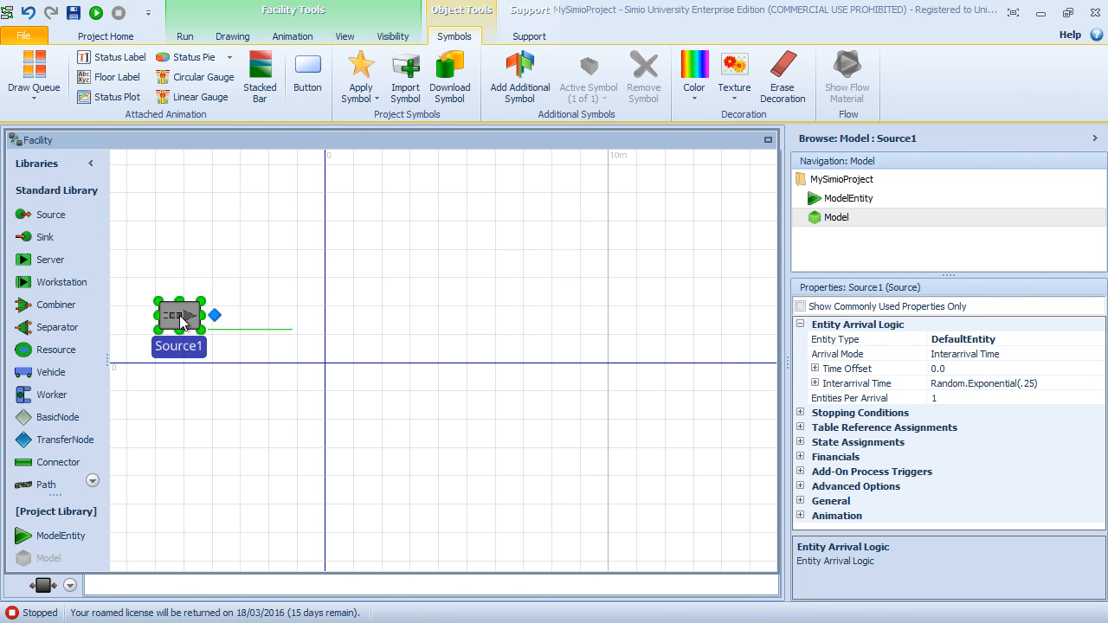
pyautogui.scroll(-2, 179, 318)
pyautogui.click(198, 372)
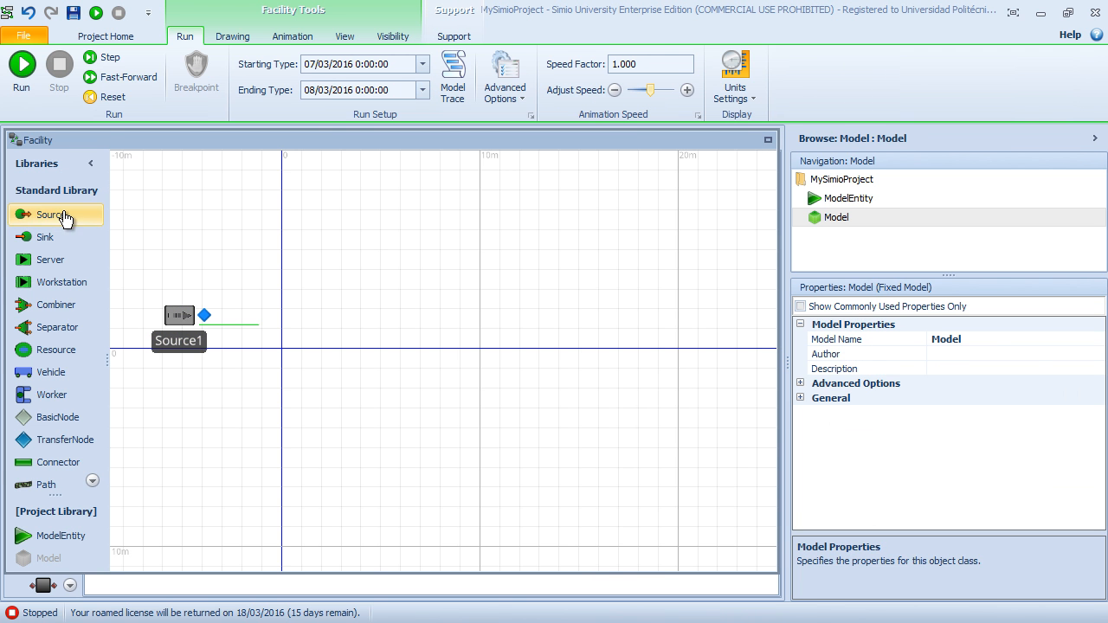
pyautogui.scroll(-1, 61, 415)
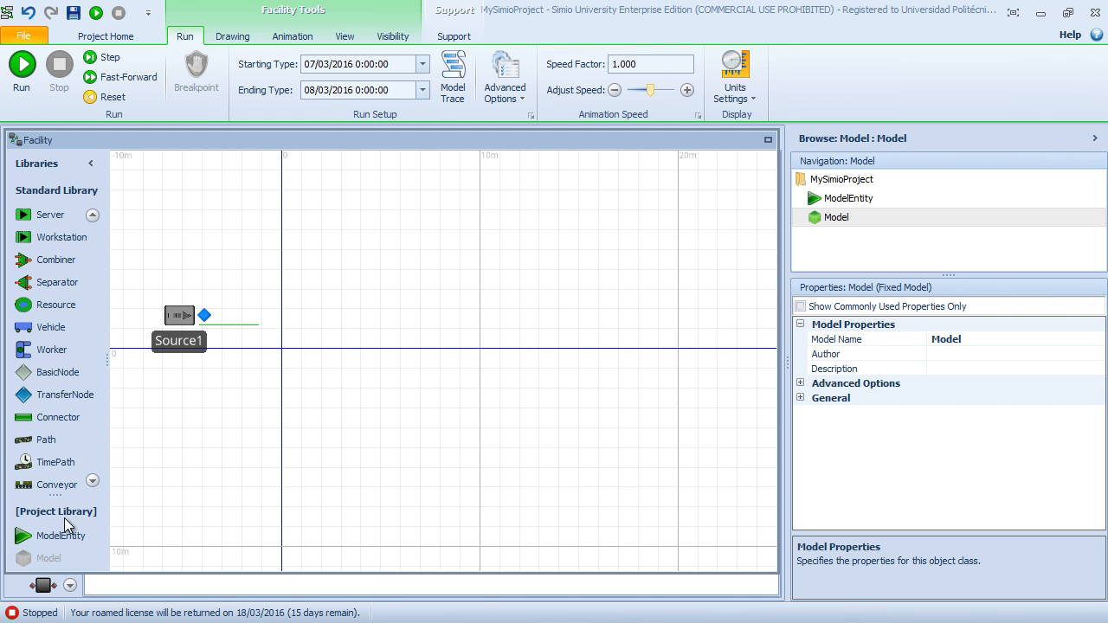
pyautogui.moveTo(73, 535); pyautogui.dragTo(182, 261)
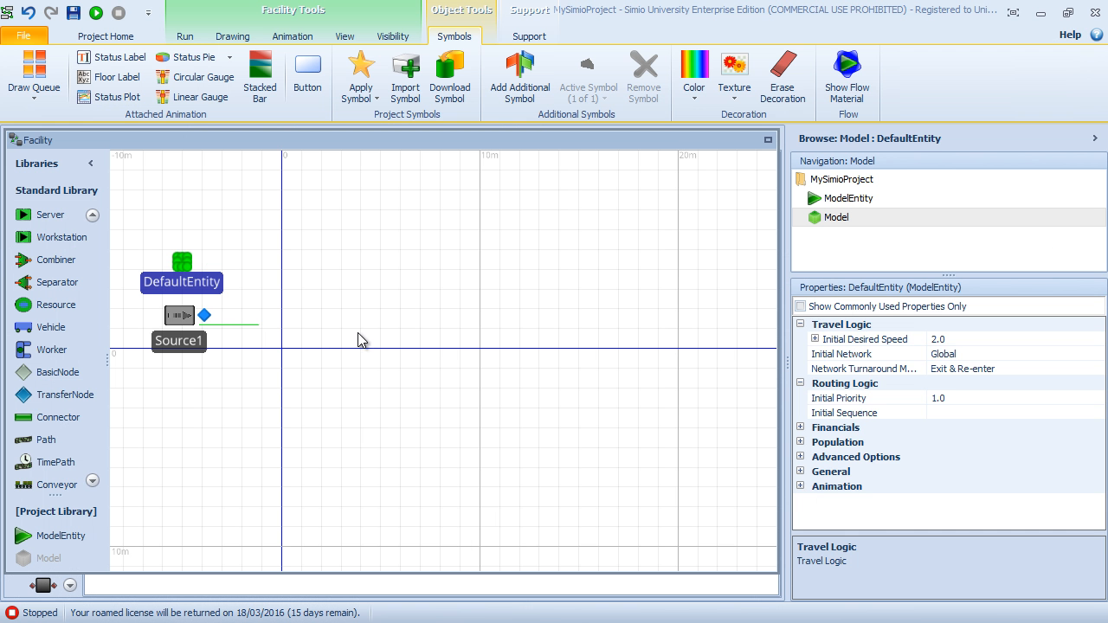
# Step: Rename the placed source as PartsArriving and the entity above it as Parts
pyautogui.click(185, 342)
pyautogui.click(185, 342)
pyautogui.write('PartsArriving')
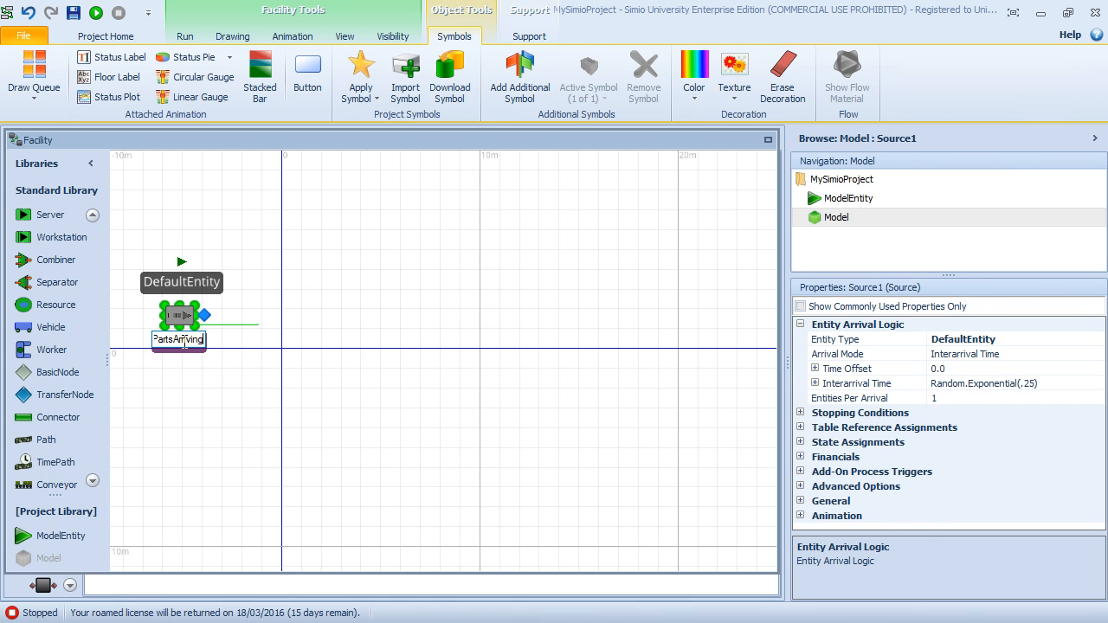
pyautogui.press('Return')
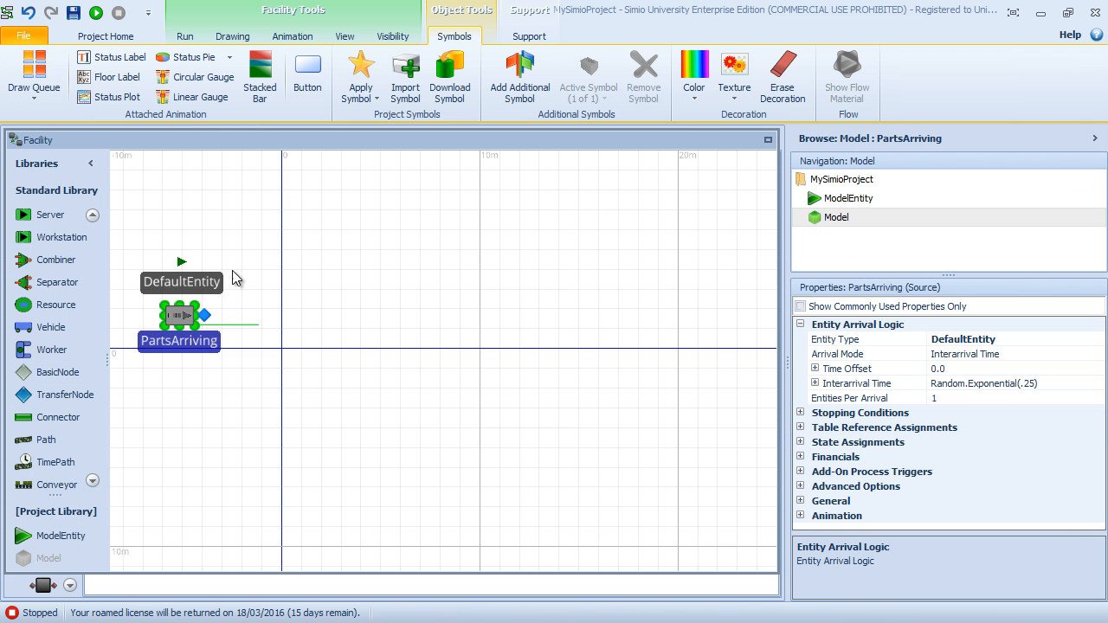
pyautogui.click(212, 287)
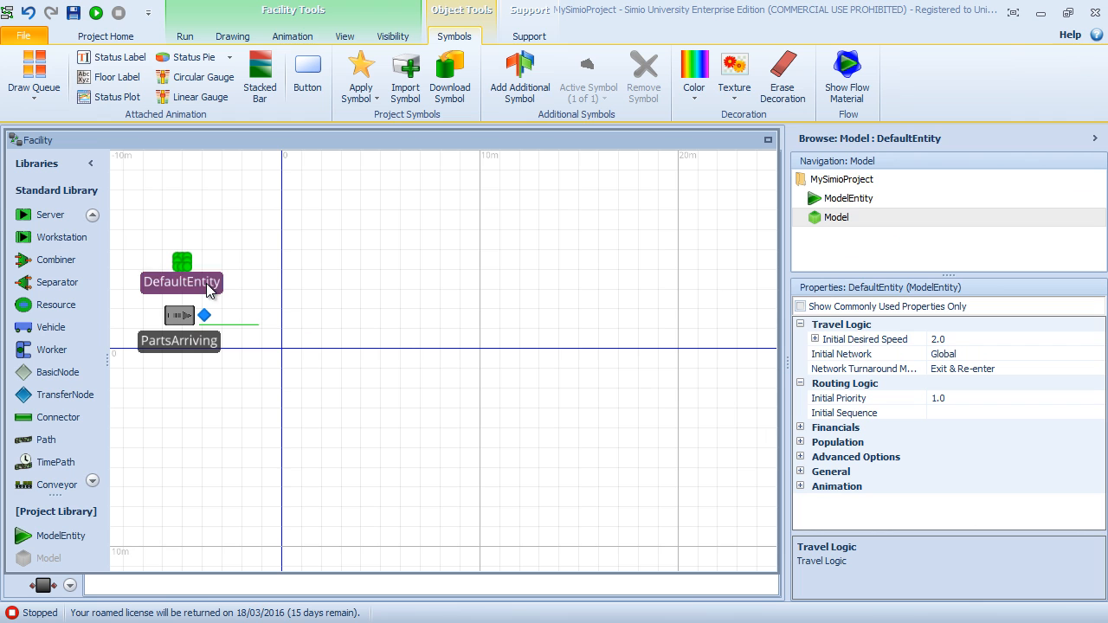
pyautogui.click(207, 283)
pyautogui.write('Parts')
pyautogui.press('Return')
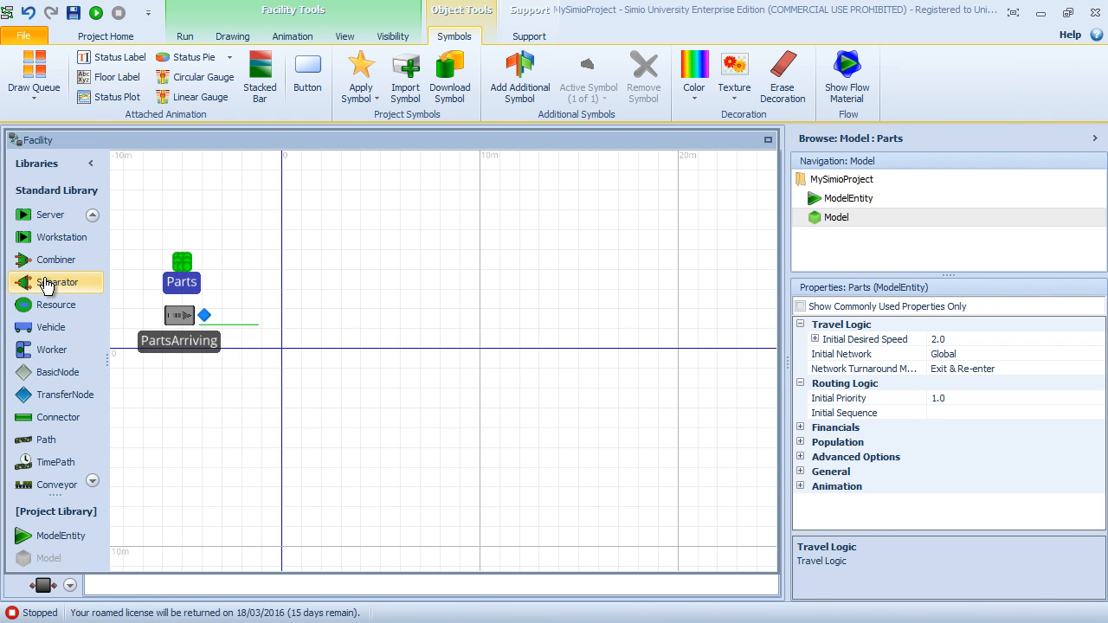
# Step: Place two Source and Sink pairs right of the origin, one above and one below the axis, with a ModelEntity beside each pair
pyautogui.moveTo(35, 218); pyautogui.dragTo(506, 211)
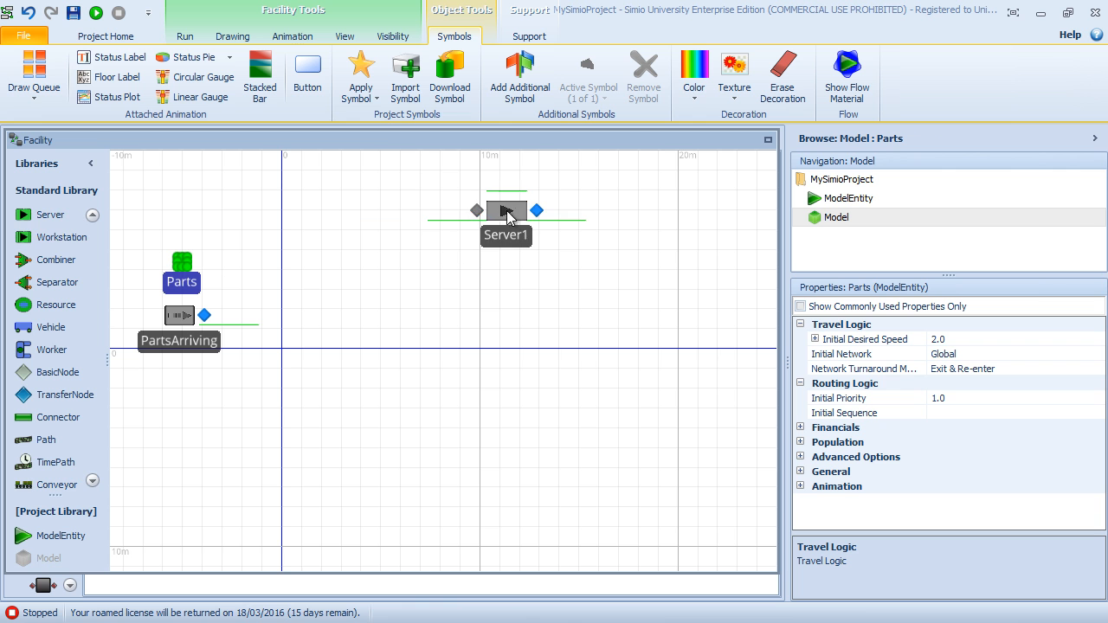
pyautogui.click(93, 220)
pyautogui.click(54, 216)
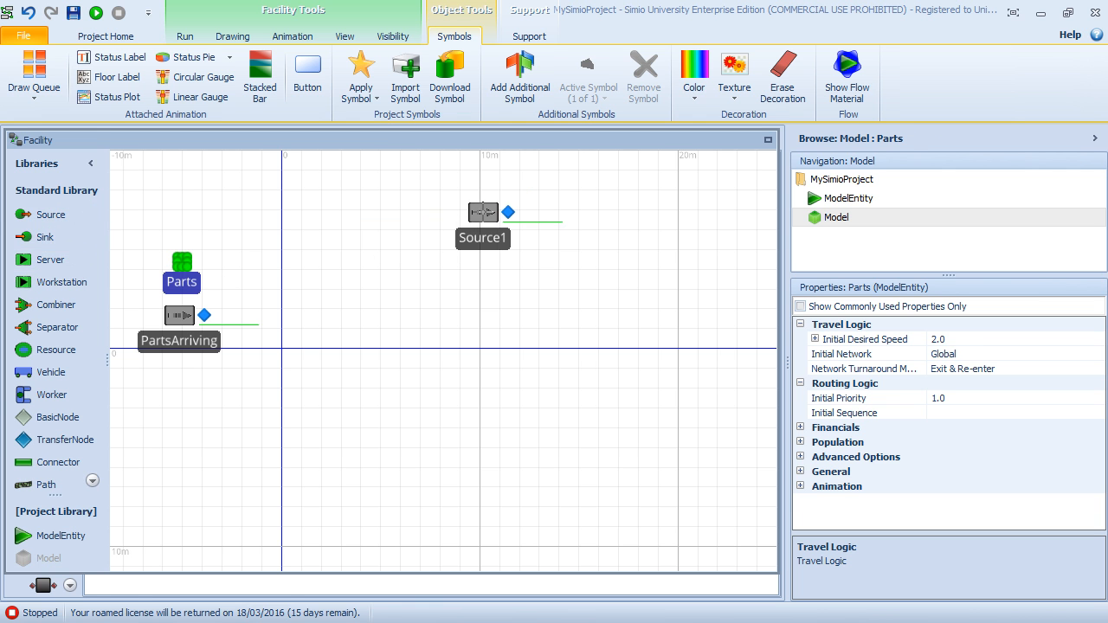
pyautogui.moveTo(482, 212); pyautogui.dragTo(507, 203)
pyautogui.moveTo(64, 245); pyautogui.dragTo(645, 275)
pyautogui.moveTo(56, 227); pyautogui.dragTo(509, 418)
pyautogui.moveTo(44, 237); pyautogui.dragTo(630, 471)
pyautogui.moveTo(82, 541); pyautogui.dragTo(654, 186)
pyautogui.moveTo(77, 541); pyautogui.dragTo(647, 384)
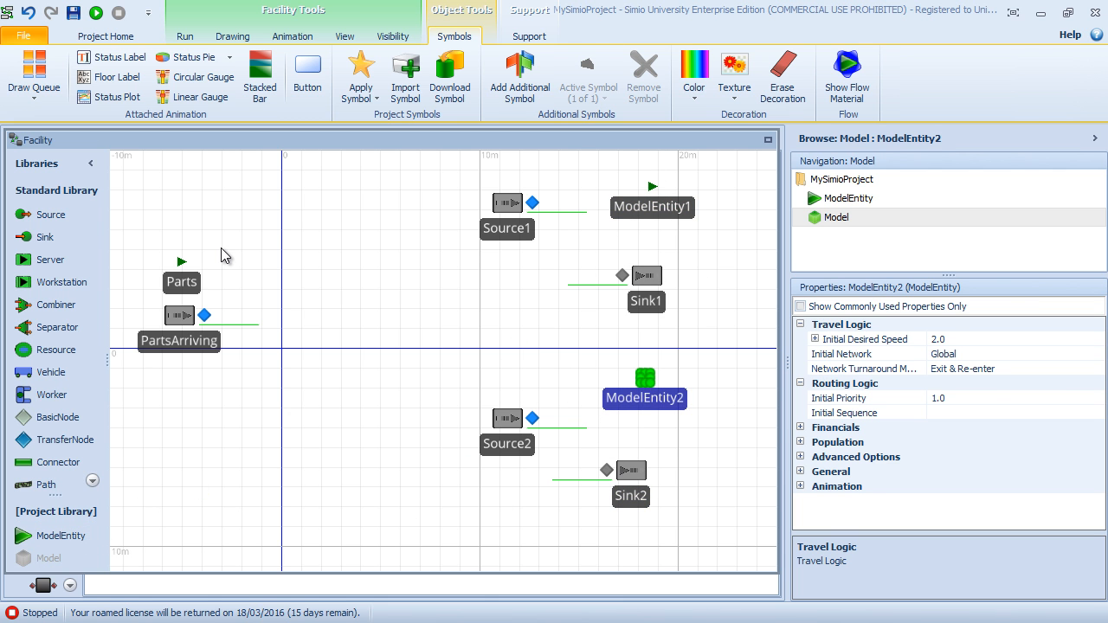
# Step: Rename the upper pair's entity as MoveParts and the lower pair's entity as DestroyParts
pyautogui.click(654, 188)
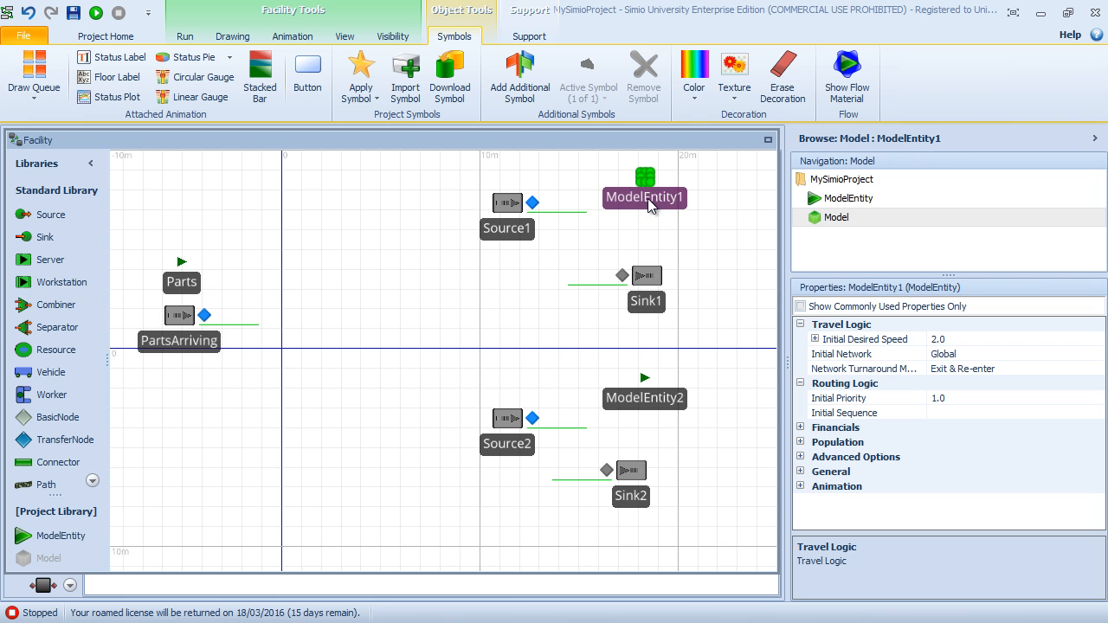
pyautogui.click(640, 201)
pyautogui.write('MoveParts')
pyautogui.press('Return')
pyautogui.click(657, 397)
pyautogui.click(660, 397)
pyautogui.write('Destroy')
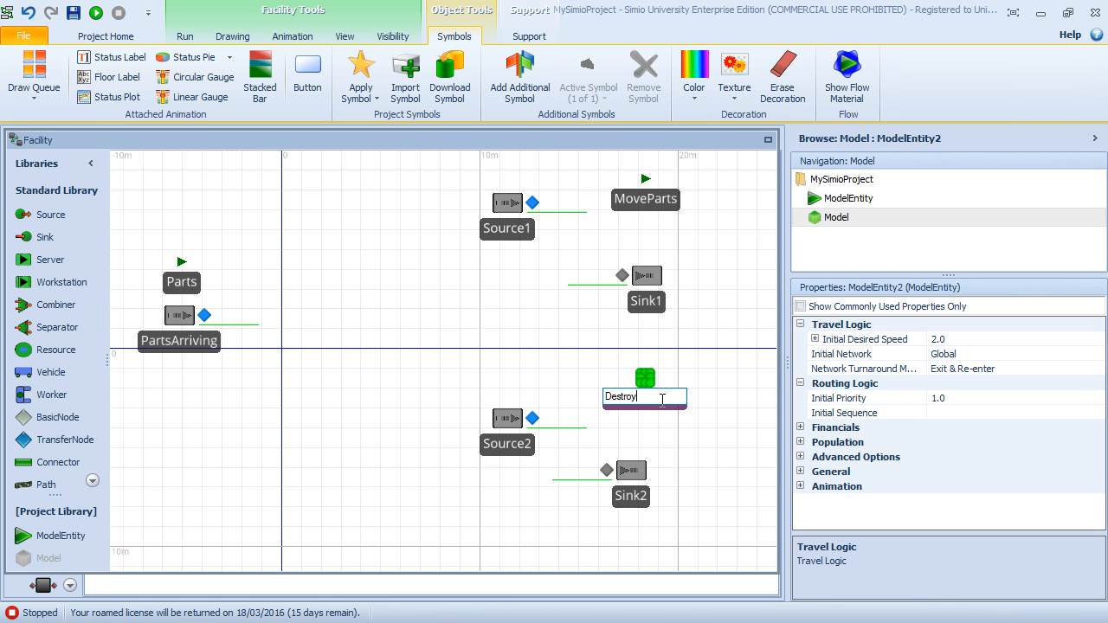
pyautogui.write('Parts')
pyautogui.press('Return')
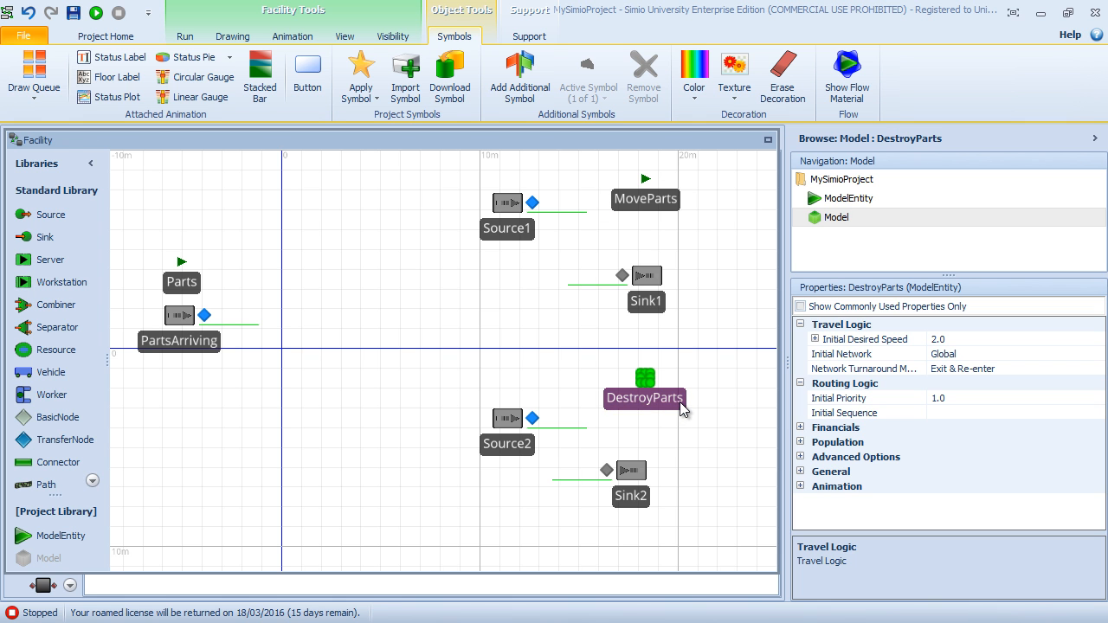
# Step: Link Source1 to Sink1 and Source2 to Sink2 with connectors
pyautogui.click(77, 468)
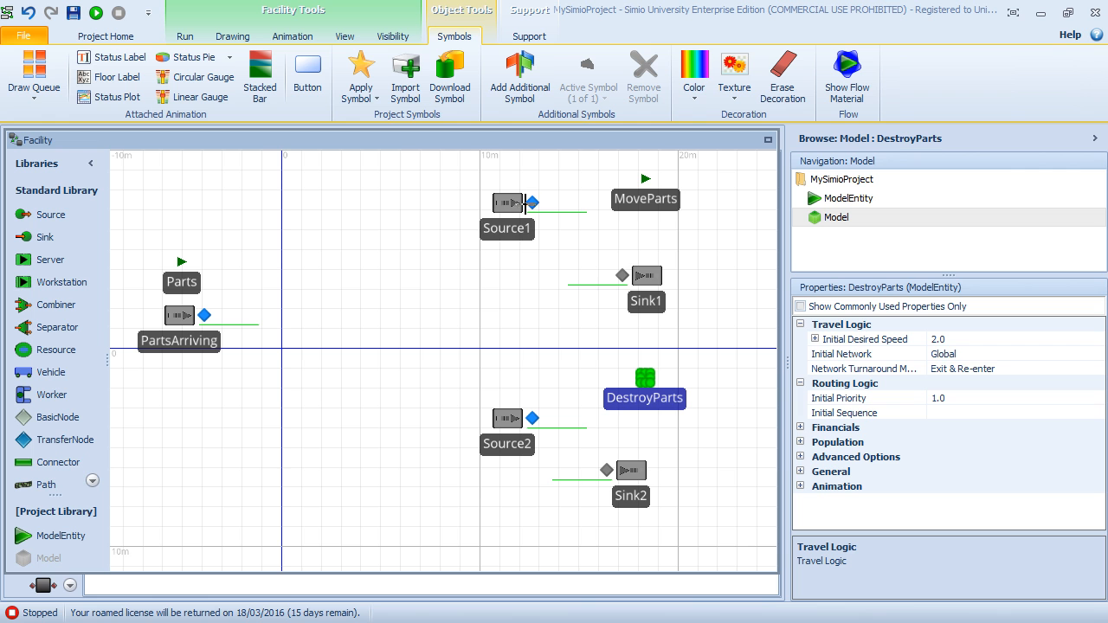
pyautogui.click(532, 202)
pyautogui.click(622, 275)
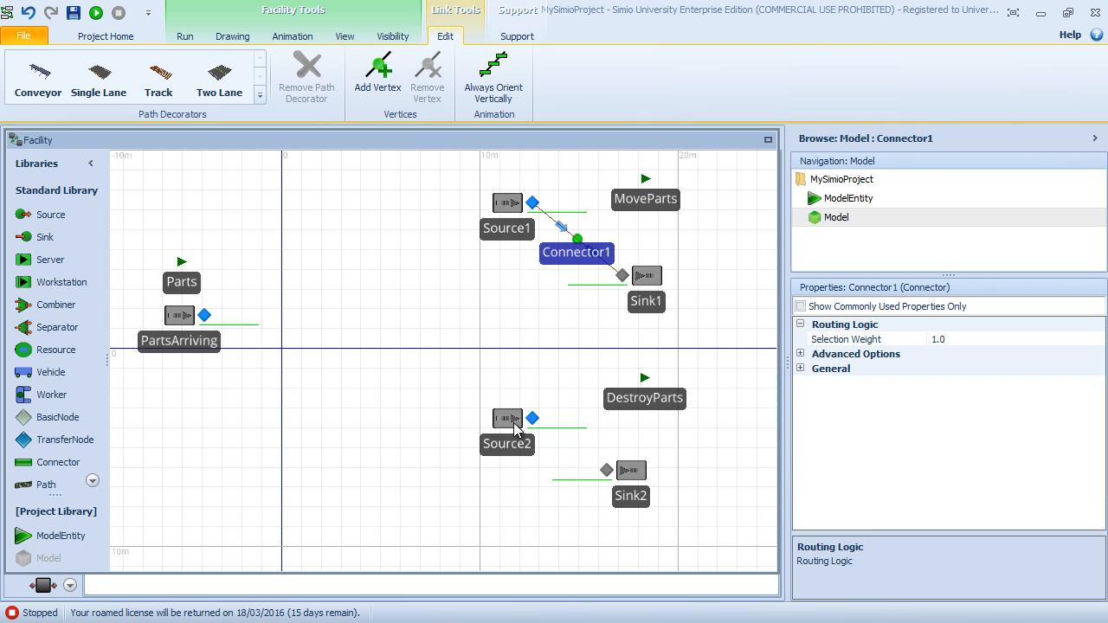
pyautogui.click(28, 483)
pyautogui.click(532, 418)
pyautogui.click(607, 469)
pyautogui.click(542, 259)
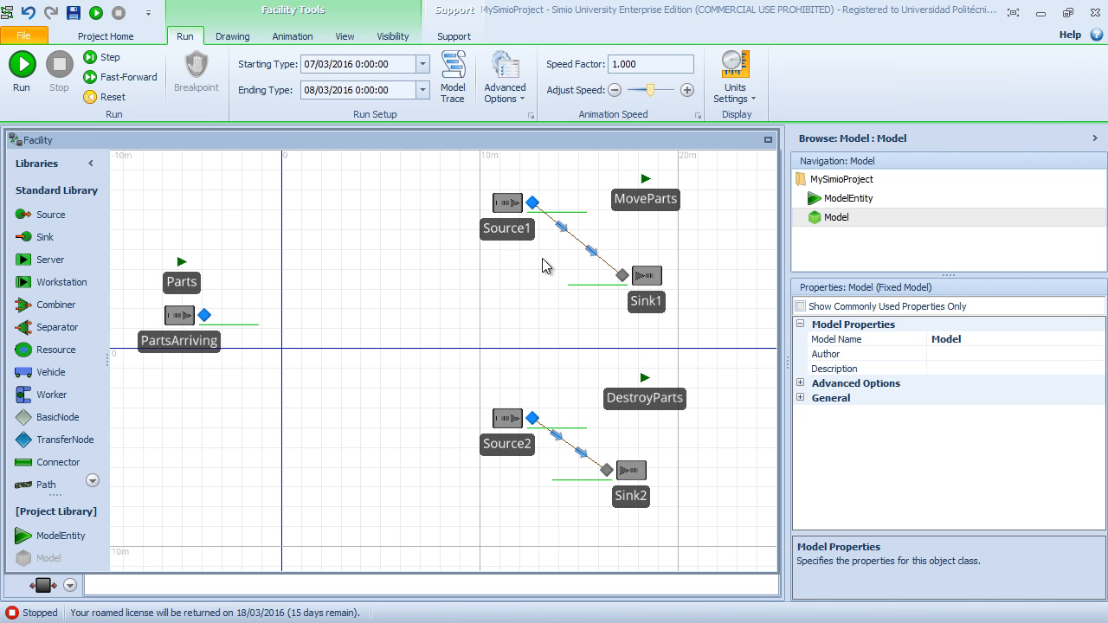
pyautogui.click(509, 204)
pyautogui.click(1087, 342)
pyautogui.click(1097, 339)
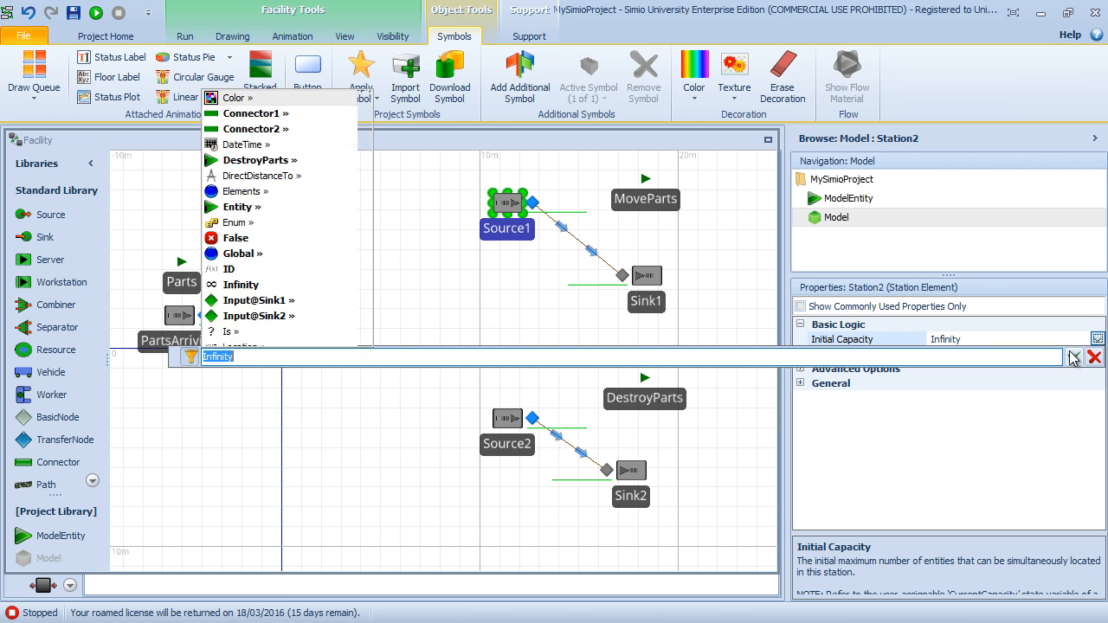
pyautogui.click(716, 295)
pyautogui.click(504, 203)
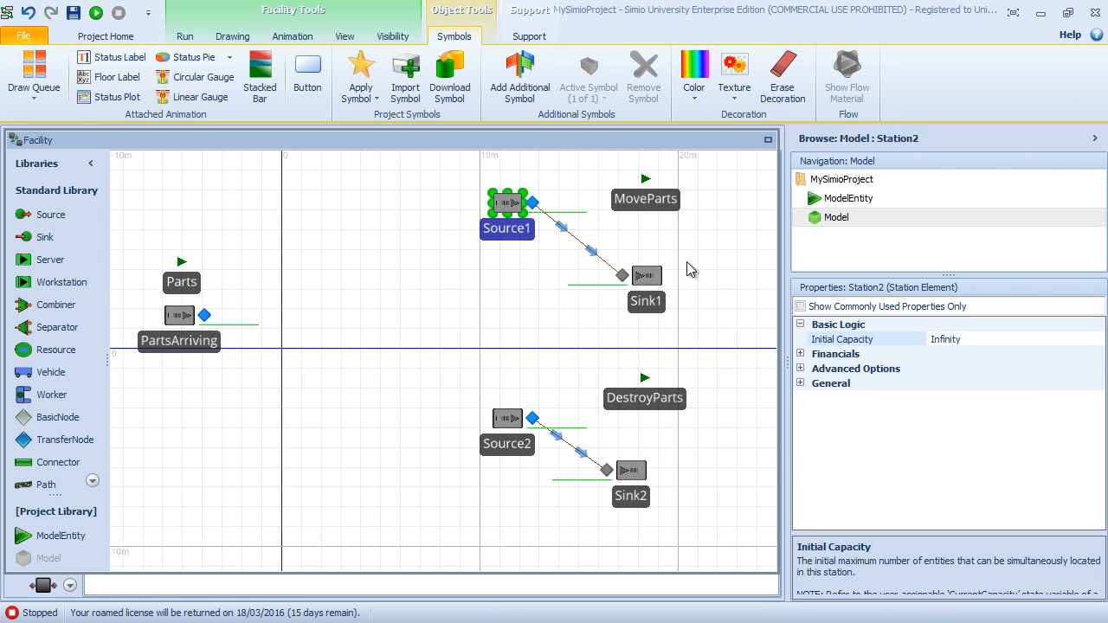
pyautogui.click(515, 274)
# Step: Set the entity type created by Source1 to MoveParts
pyautogui.click(510, 206)
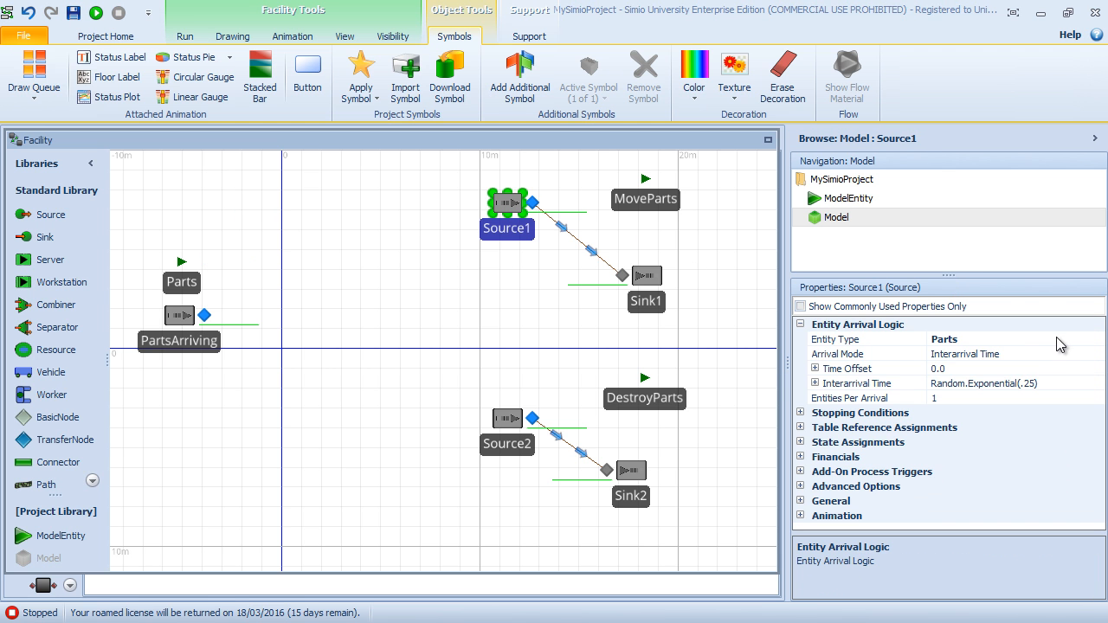
pyautogui.click(1060, 343)
pyautogui.click(1039, 341)
pyautogui.click(954, 398)
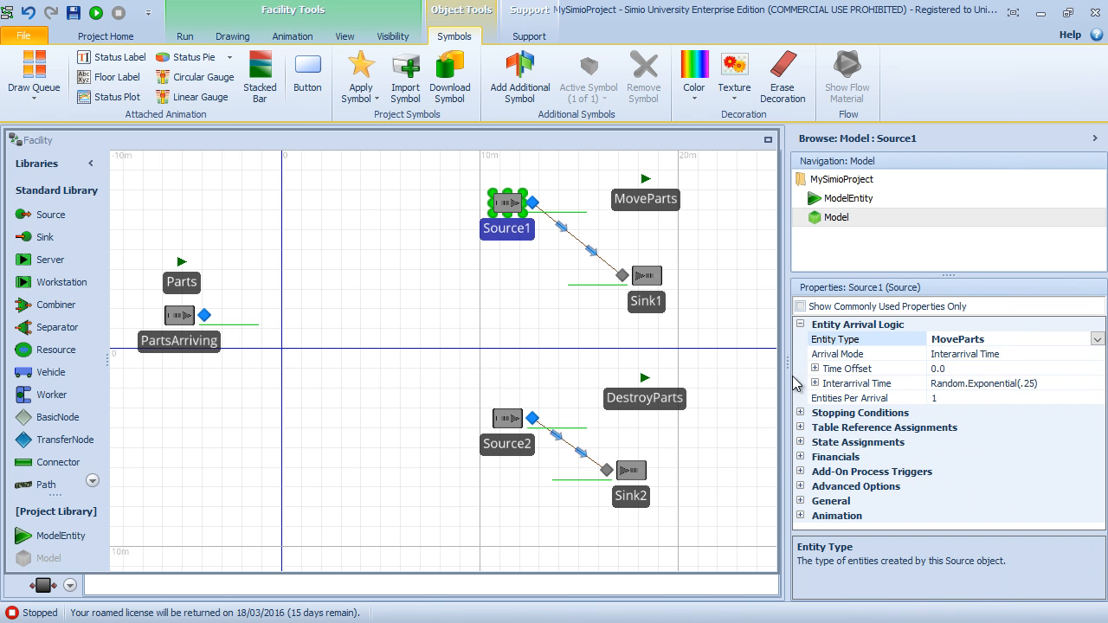
# Step: Set the entity type created by Source2 to DestroyParts
pyautogui.click(511, 424)
pyautogui.click(1017, 341)
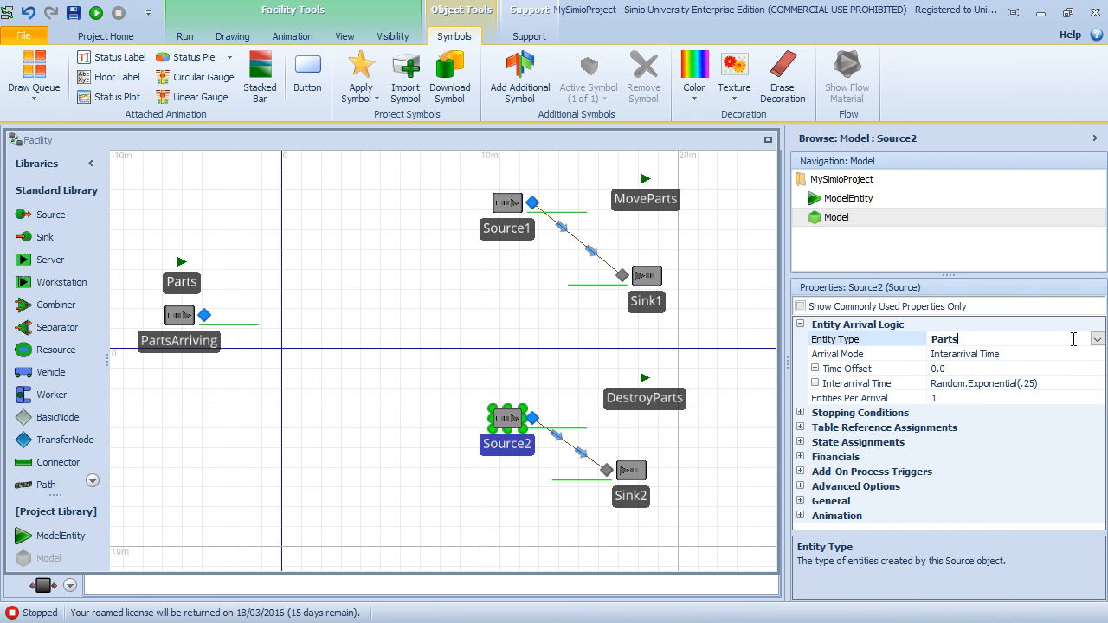
pyautogui.click(1096, 339)
pyautogui.click(952, 386)
# Step: Move the PartsArriving source and the Parts entity about 2 m further left, away from the Source and Sink pairs
pyautogui.click(332, 299)
pyautogui.click(182, 281)
pyautogui.click(179, 321)
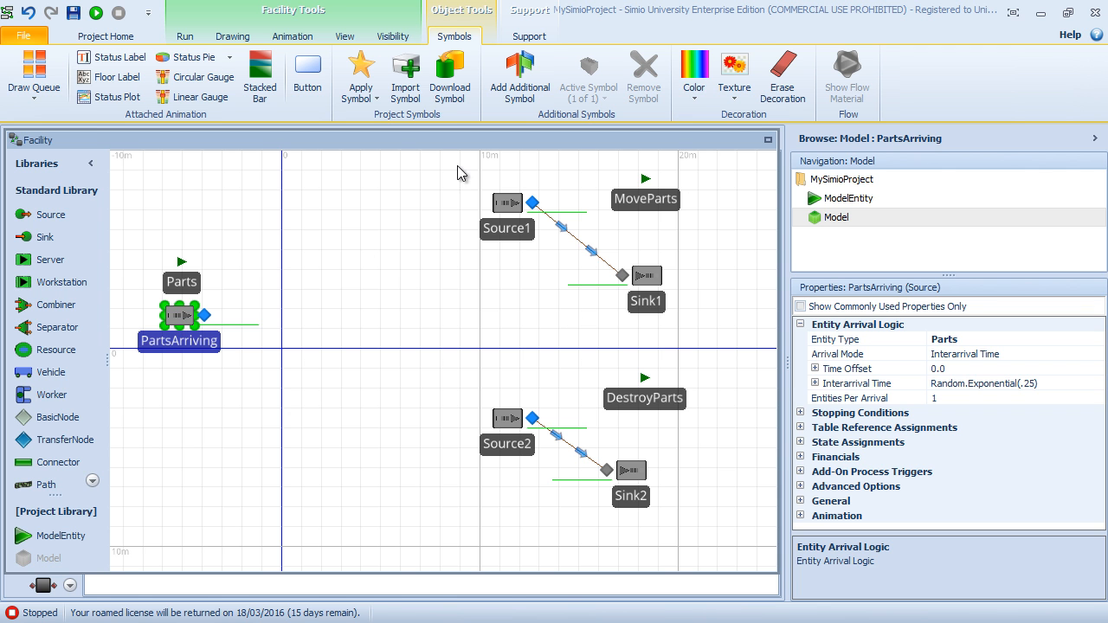
pyautogui.moveTo(333, 300); pyautogui.dragTo(430, 328)
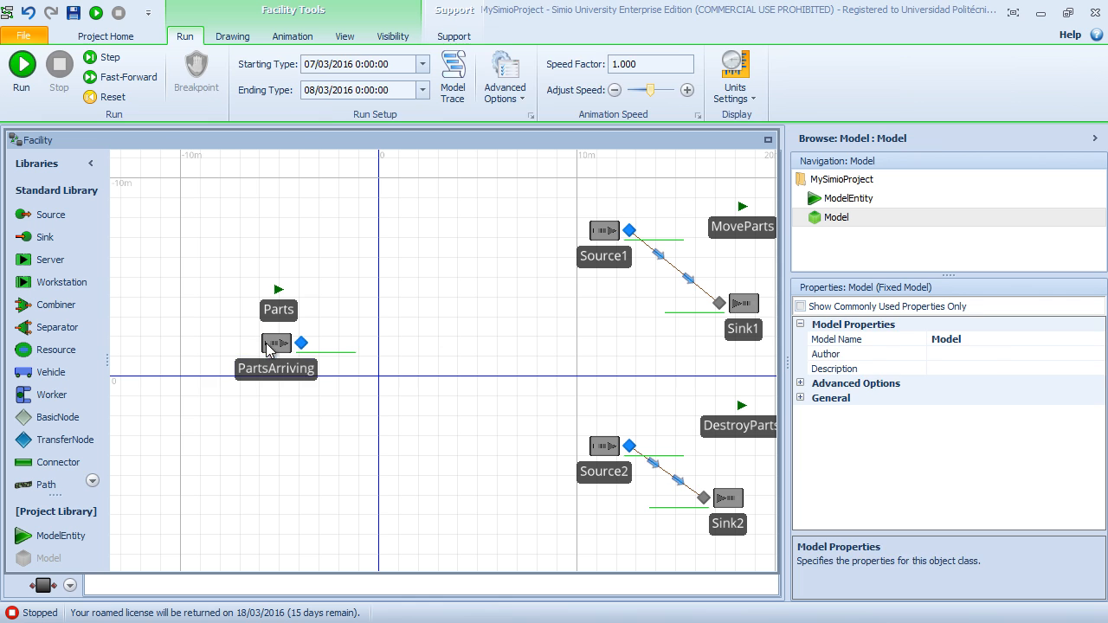
pyautogui.moveTo(269, 346); pyautogui.dragTo(227, 361)
pyautogui.moveTo(280, 291); pyautogui.dragTo(238, 305)
pyautogui.moveTo(430, 303); pyautogui.dragTo(368, 302)
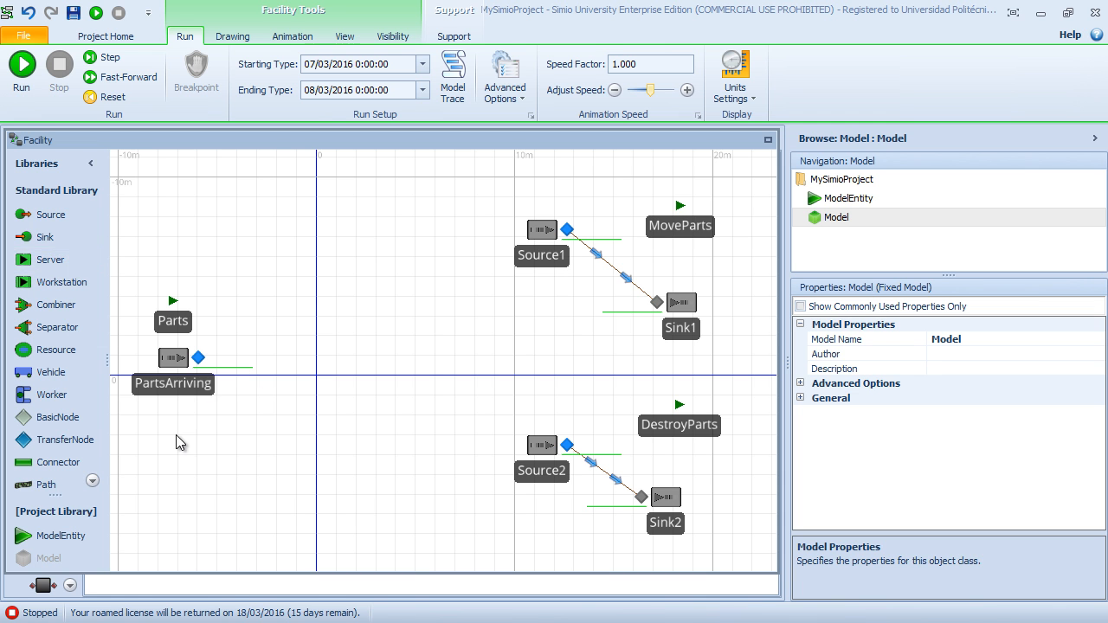
# Step: Dock the Facility window back among the model's other view tabs
pyautogui.click(766, 141)
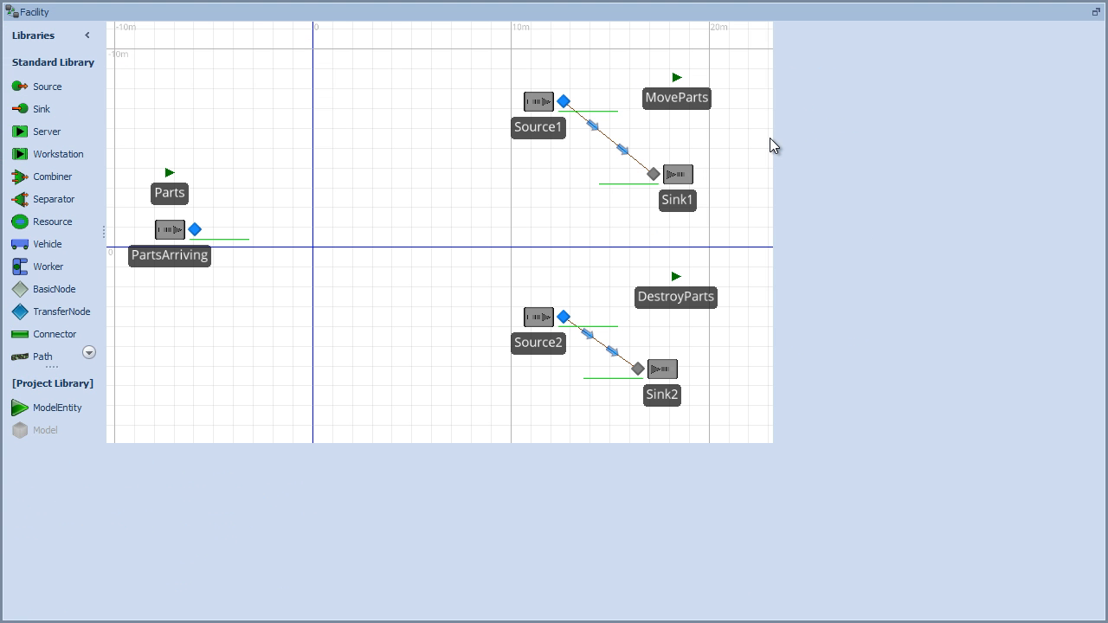
pyautogui.click(1096, 12)
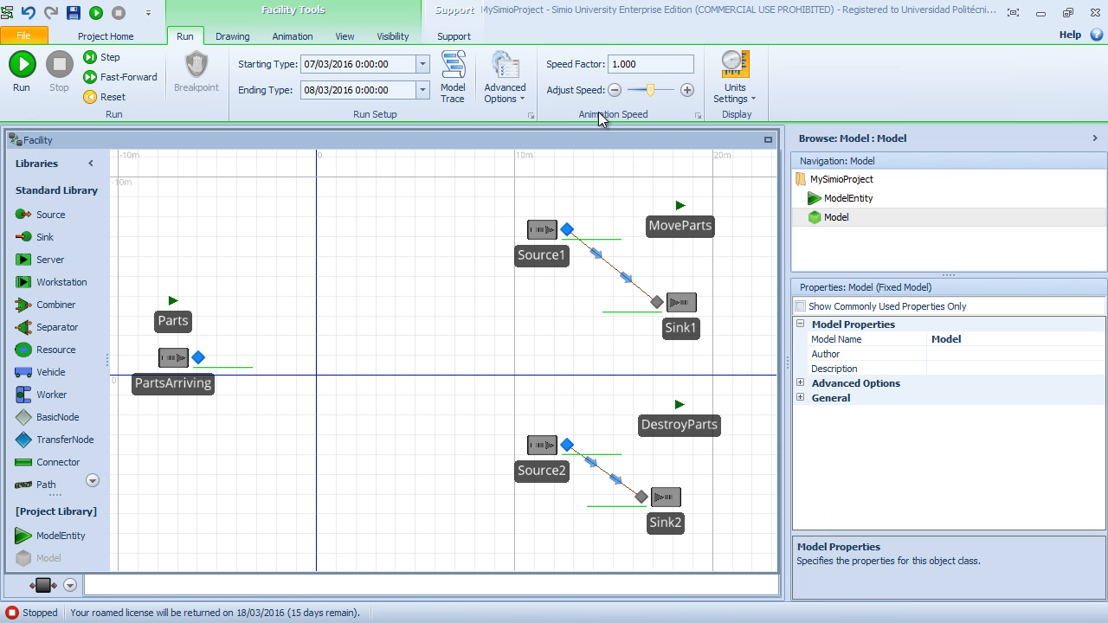
pyautogui.moveTo(583, 143); pyautogui.dragTo(392, 363)
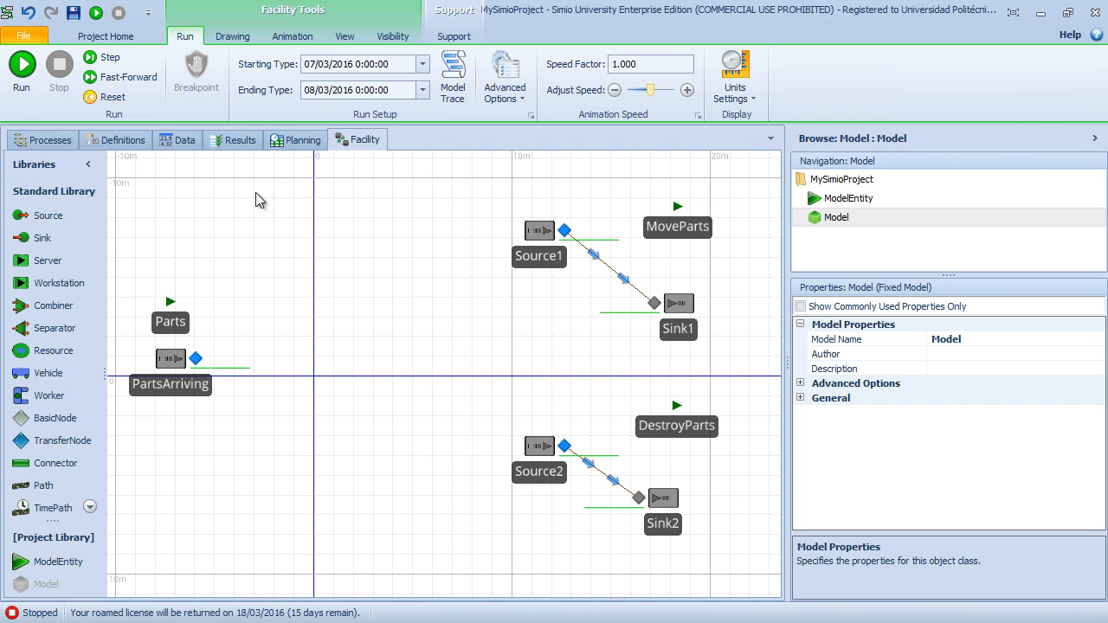
# Step: Draw a horizontal detached queue about 12 m long between the Parts entity and the Source and Sink pairs, above the horizontal axis
pyautogui.click(293, 37)
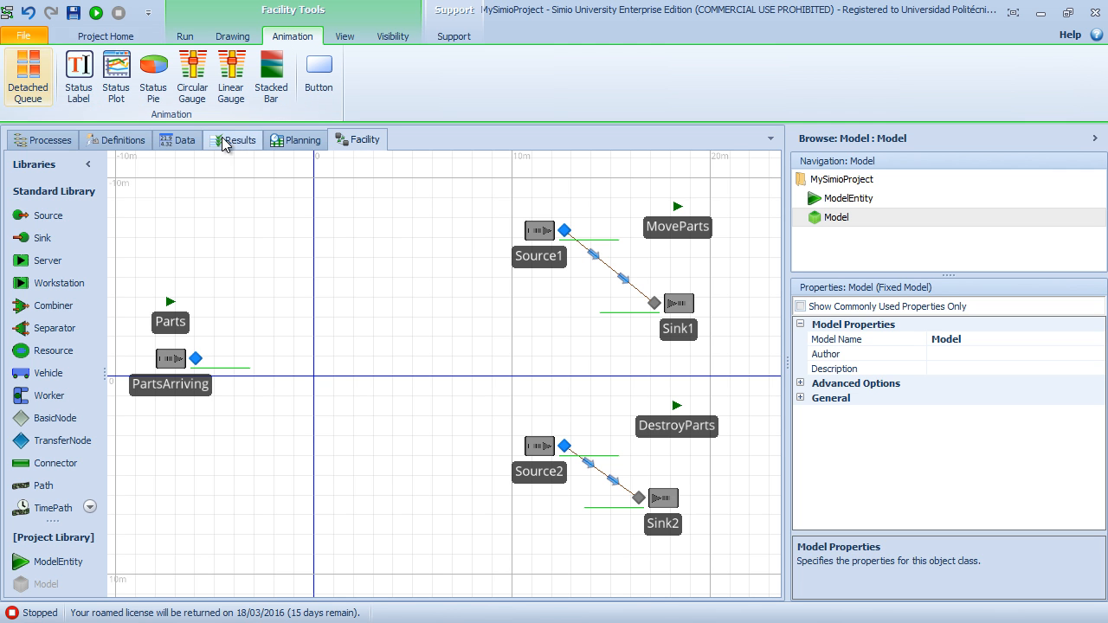
pyautogui.click(29, 97)
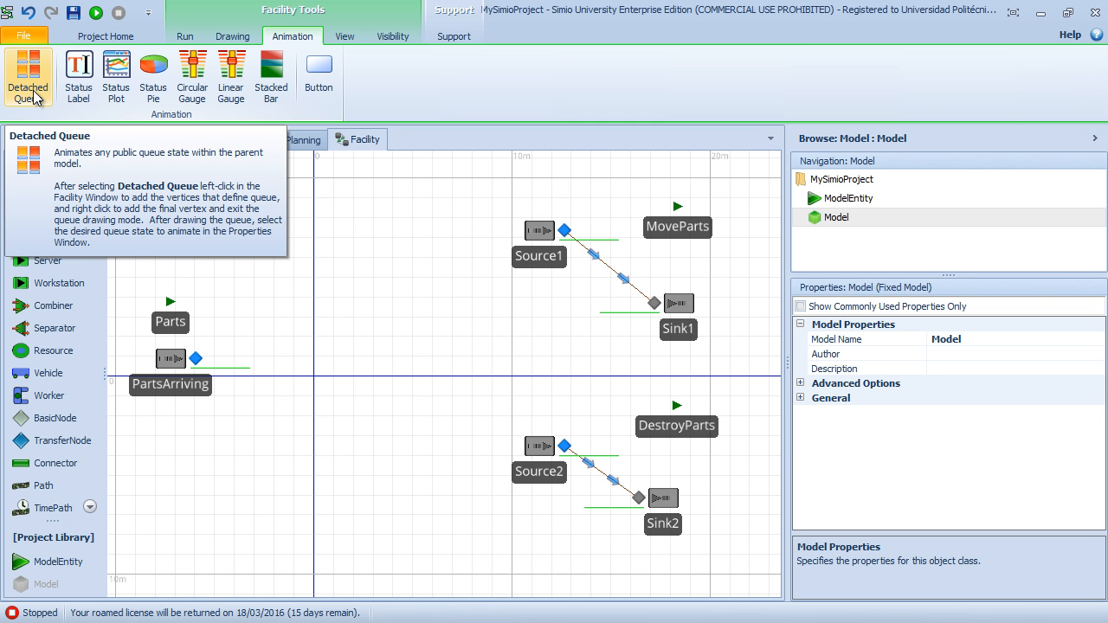
pyautogui.click(279, 302)
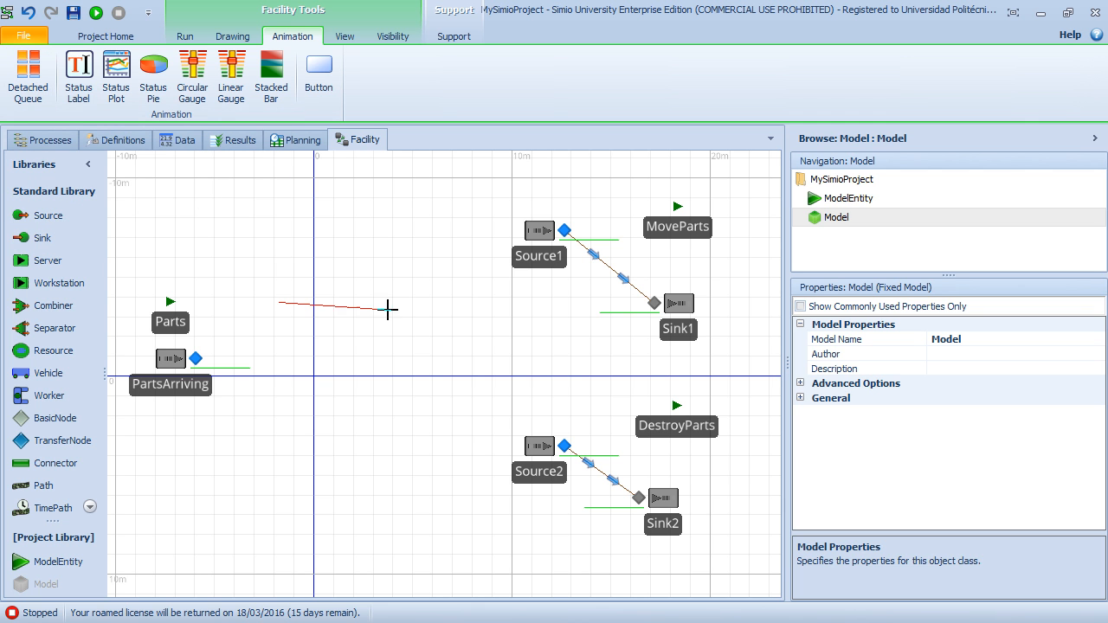
pyautogui.rightClick(522, 302)
pyautogui.click(368, 335)
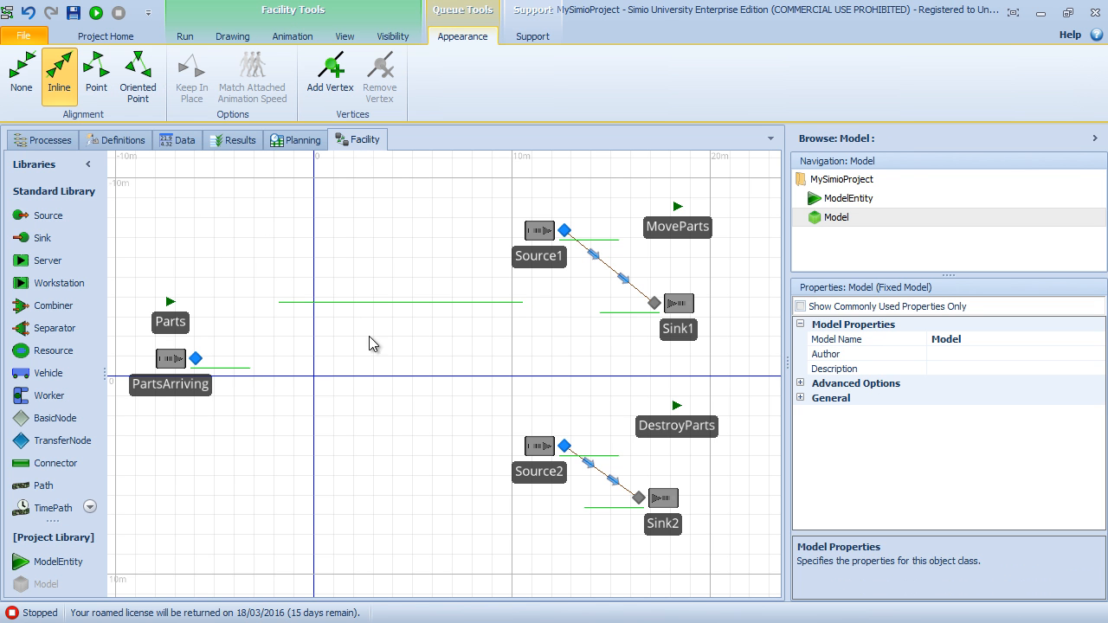
# Step: Draw a second horizontal detached queue about 12 m long, just below the horizontal axis and parallel to the first queue
pyautogui.click(38, 83)
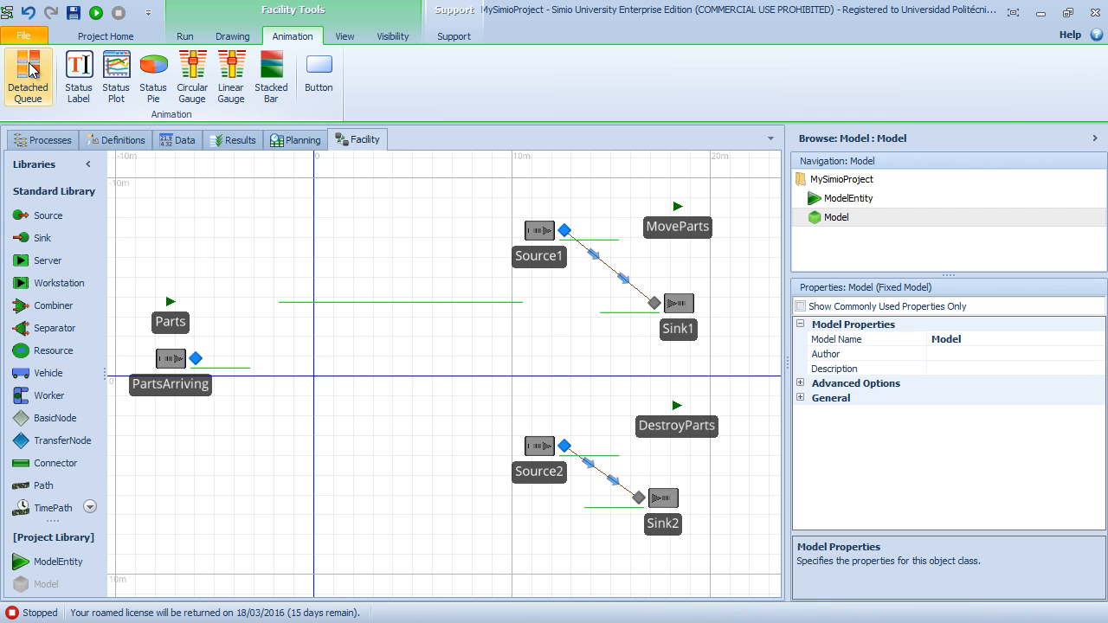
pyautogui.click(277, 397)
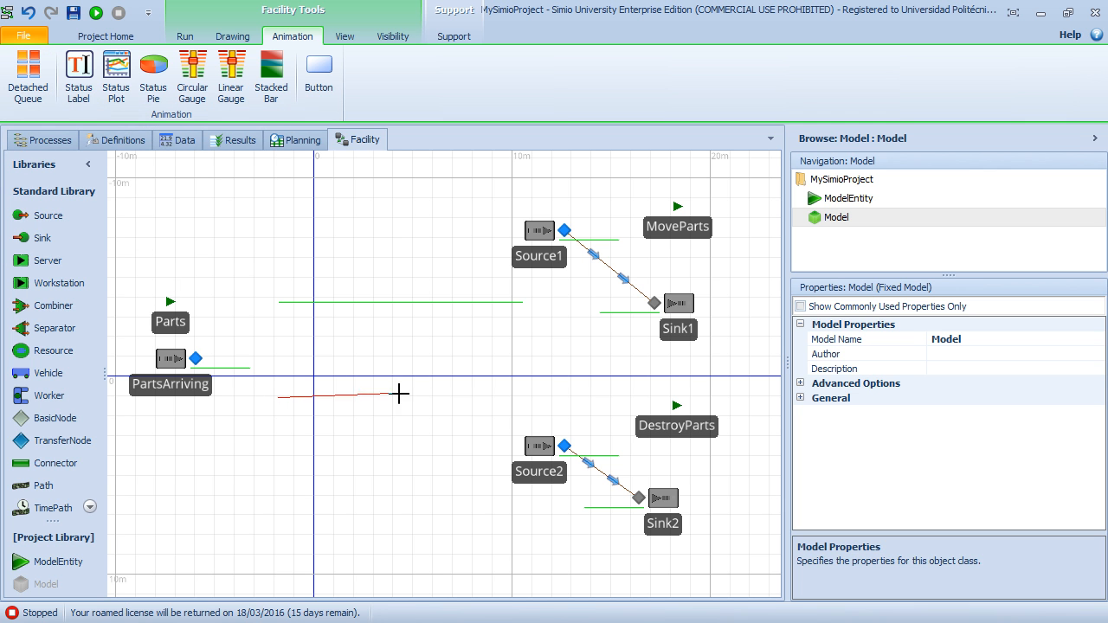
pyautogui.doubleClick(513, 399)
pyautogui.moveTo(279, 401); pyautogui.dragTo(280, 403)
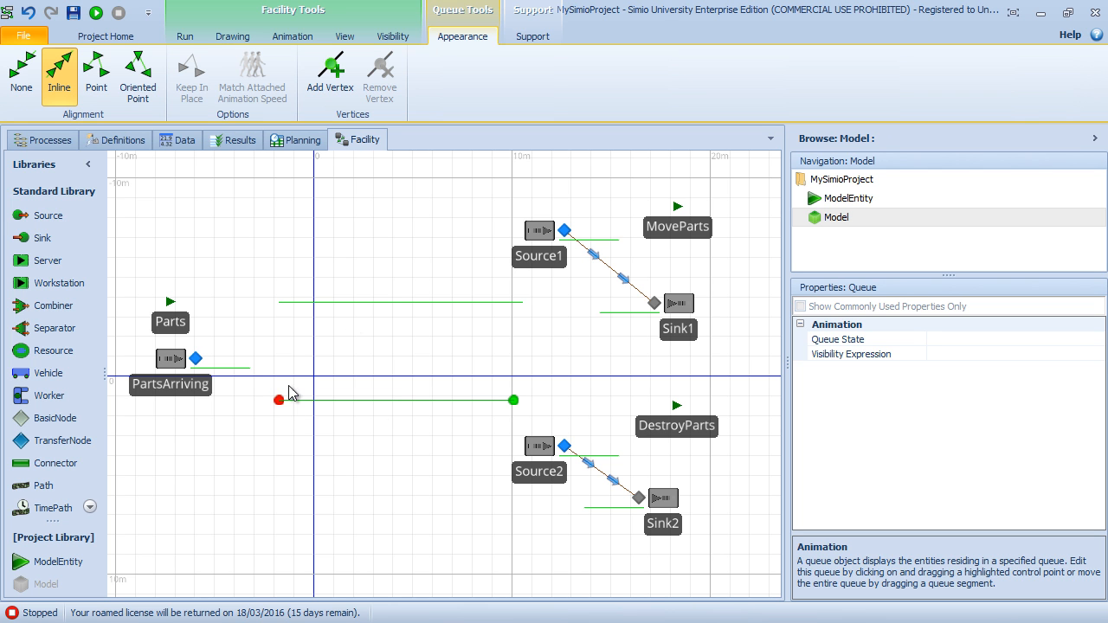
# Step: Set the queue state of the detached queue above the horizontal axis to Station1.Contents
pyautogui.click(386, 303)
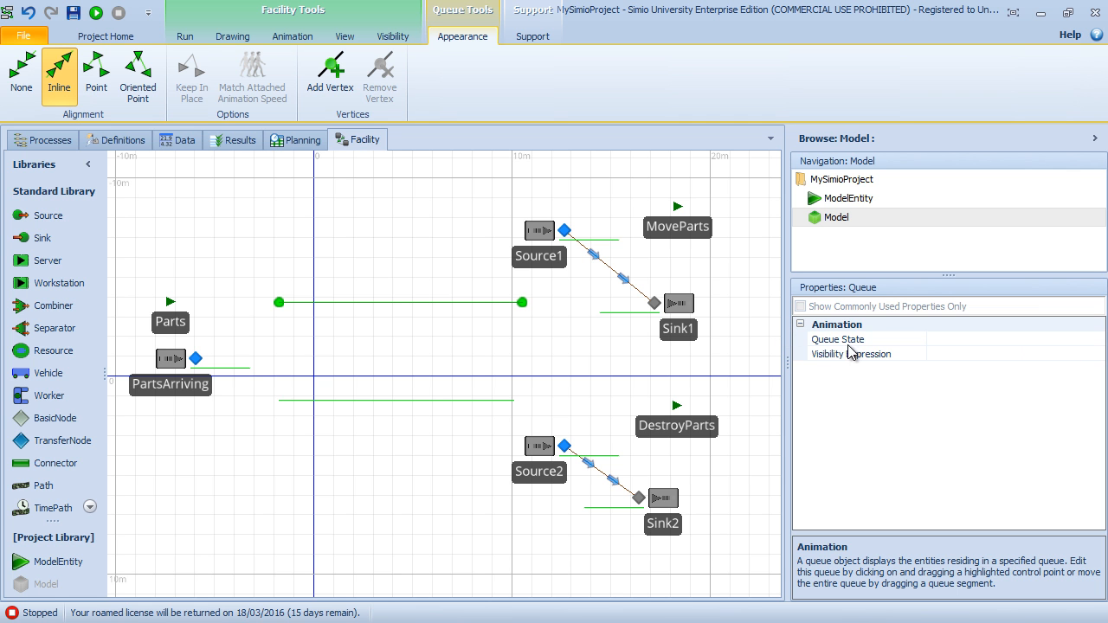
pyautogui.click(1081, 341)
pyautogui.click(1097, 339)
pyautogui.scroll(-10, 1085, 423)
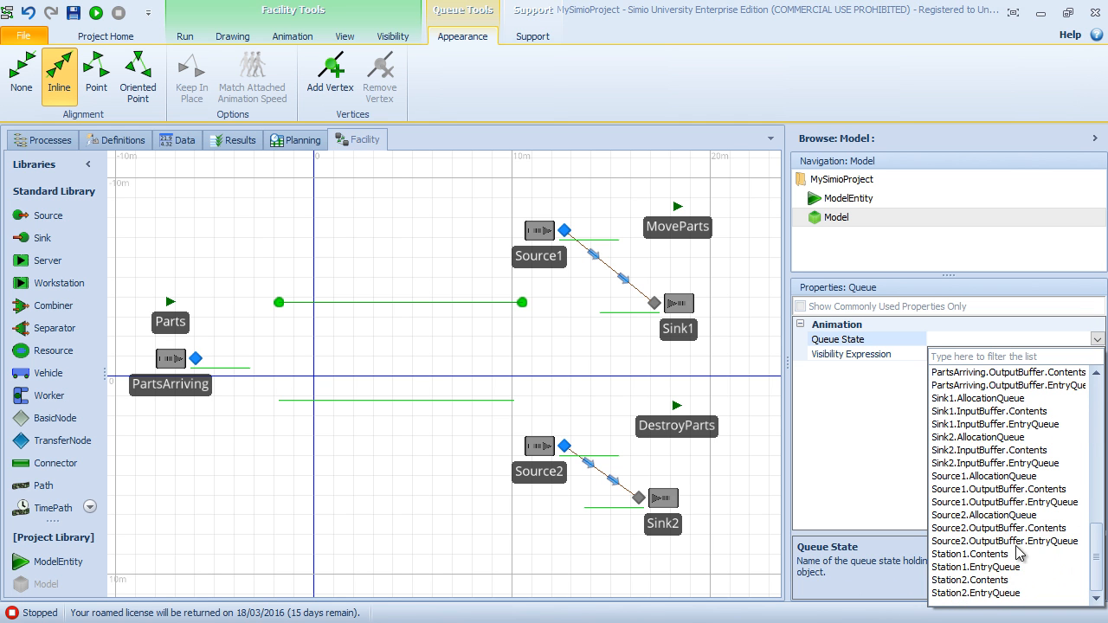
pyautogui.click(1000, 555)
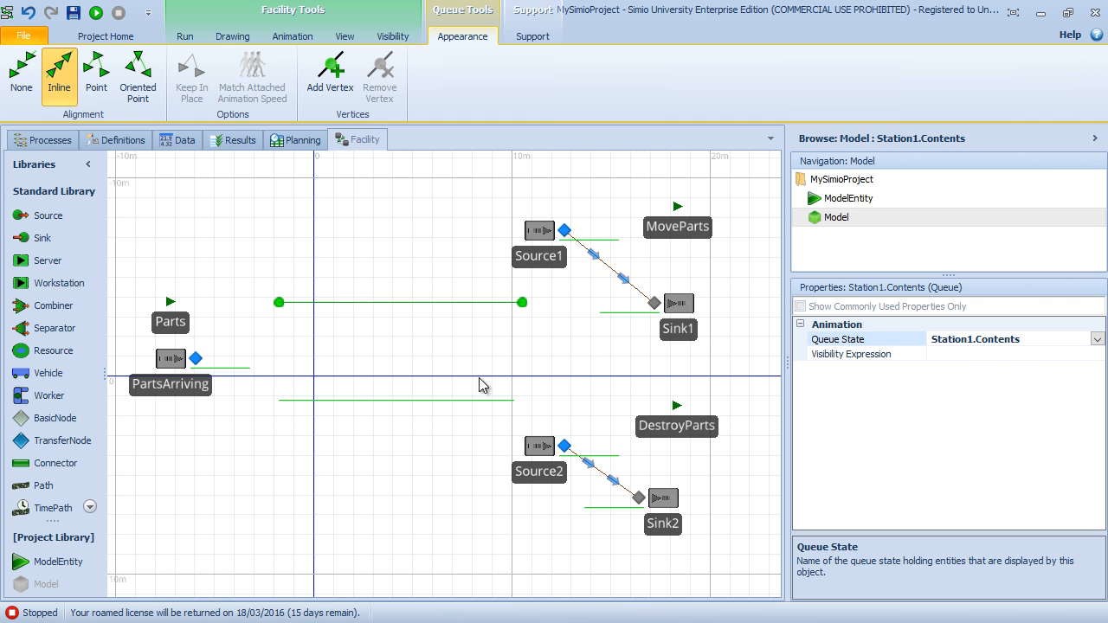
# Step: Set the queue state of the detached queue below the horizontal axis to Station2.Contents
pyautogui.click(416, 400)
pyautogui.click(1077, 338)
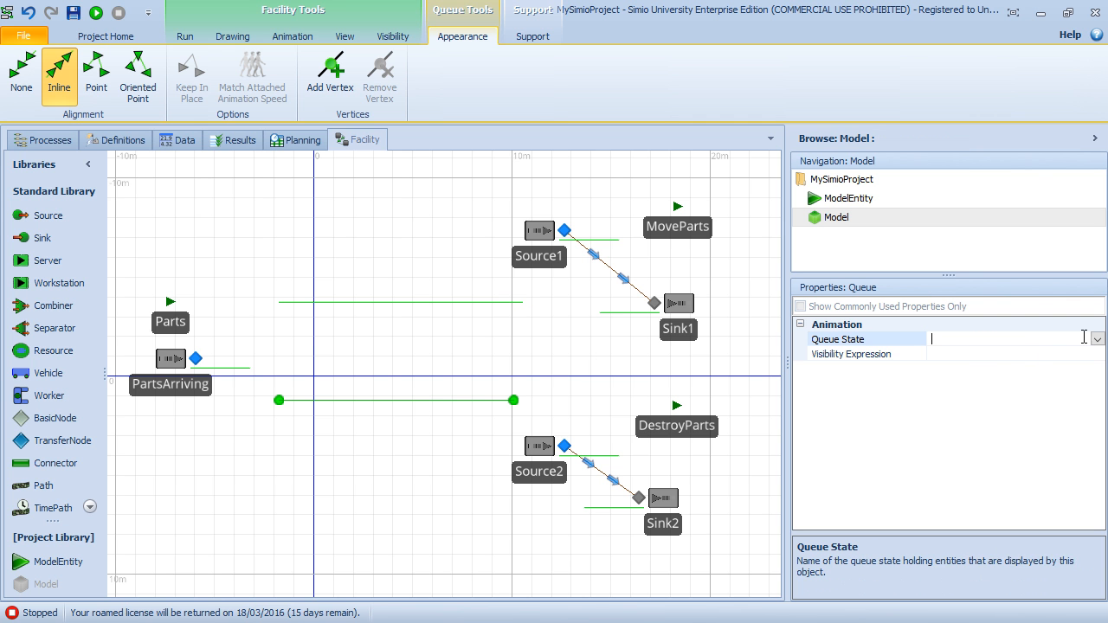
pyautogui.click(1095, 338)
pyautogui.scroll(-5, 976, 520)
pyautogui.scroll(-5, 975, 548)
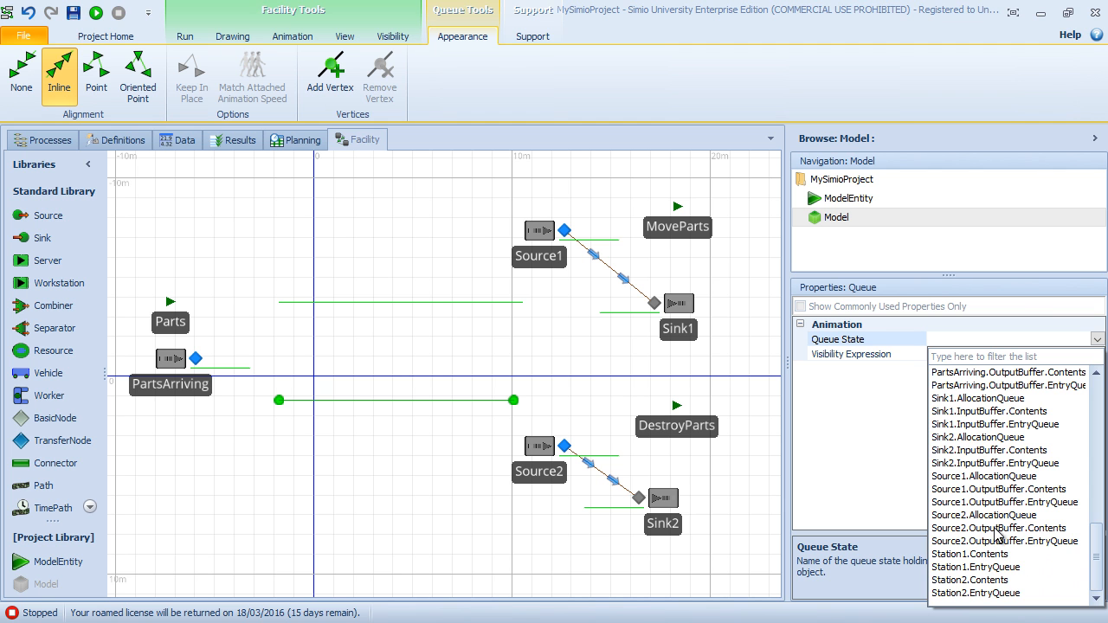
pyautogui.click(995, 582)
pyautogui.click(384, 441)
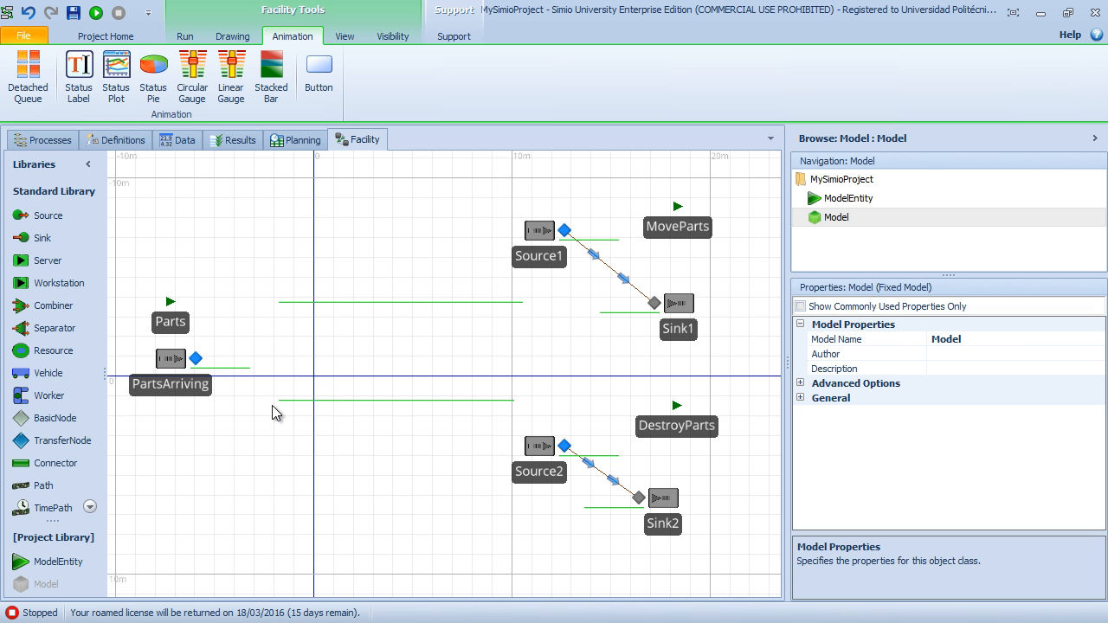
pyautogui.click(169, 364)
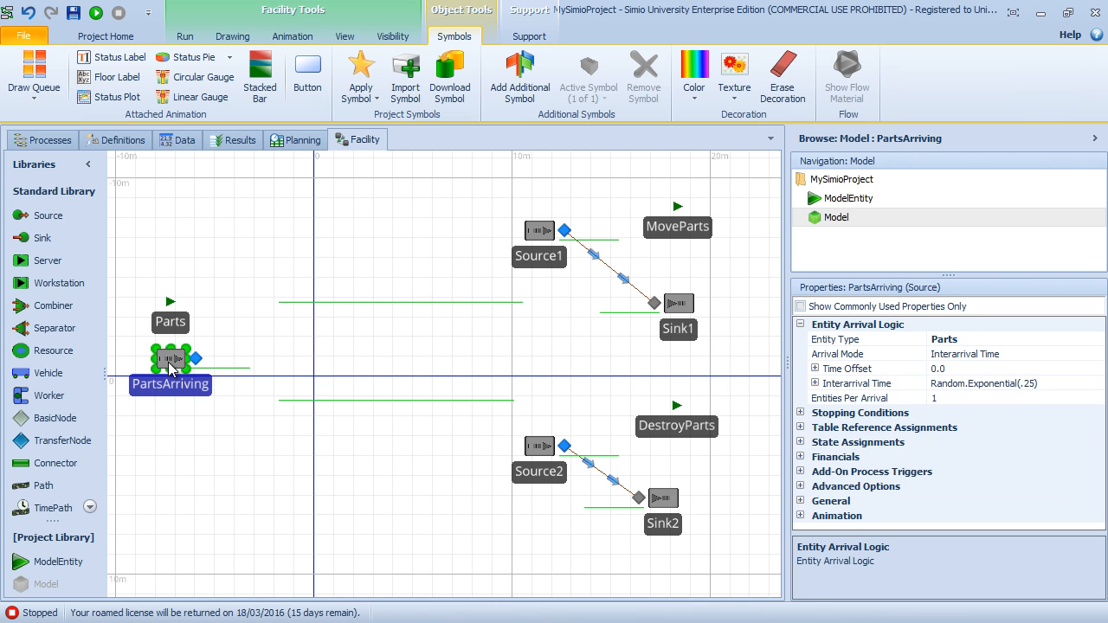
pyautogui.moveTo(168, 363); pyautogui.dragTo(165, 363)
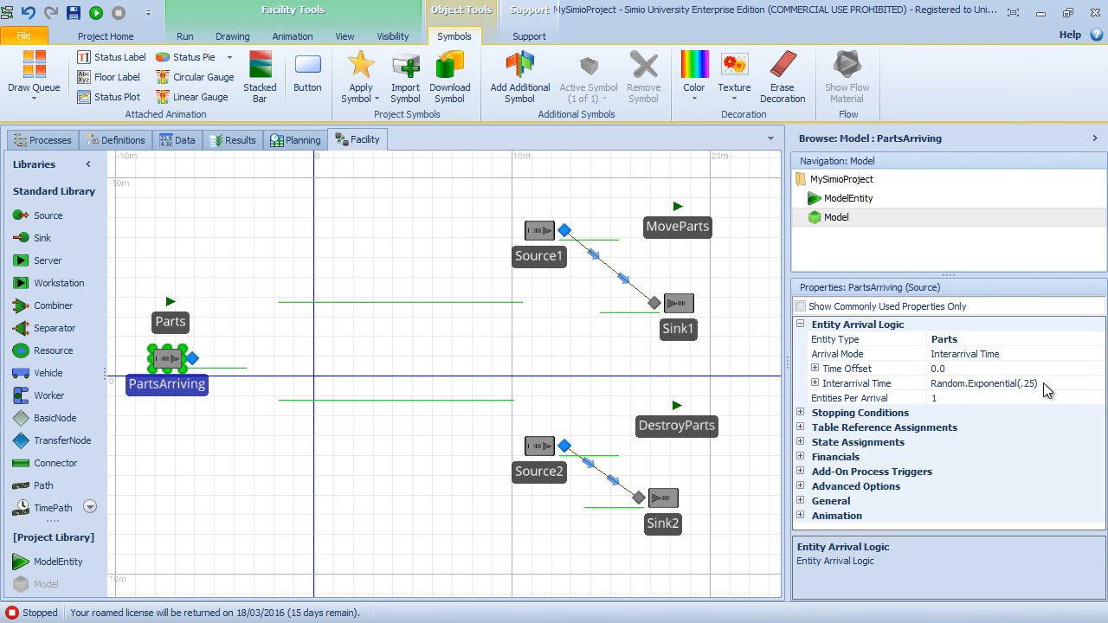
pyautogui.click(436, 303)
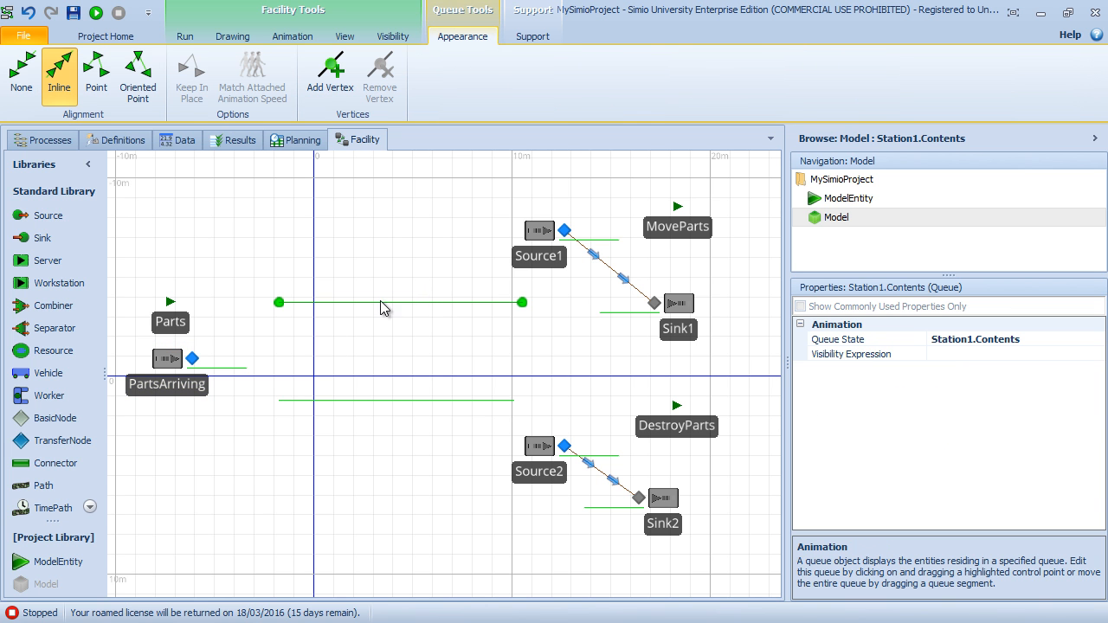
pyautogui.click(176, 361)
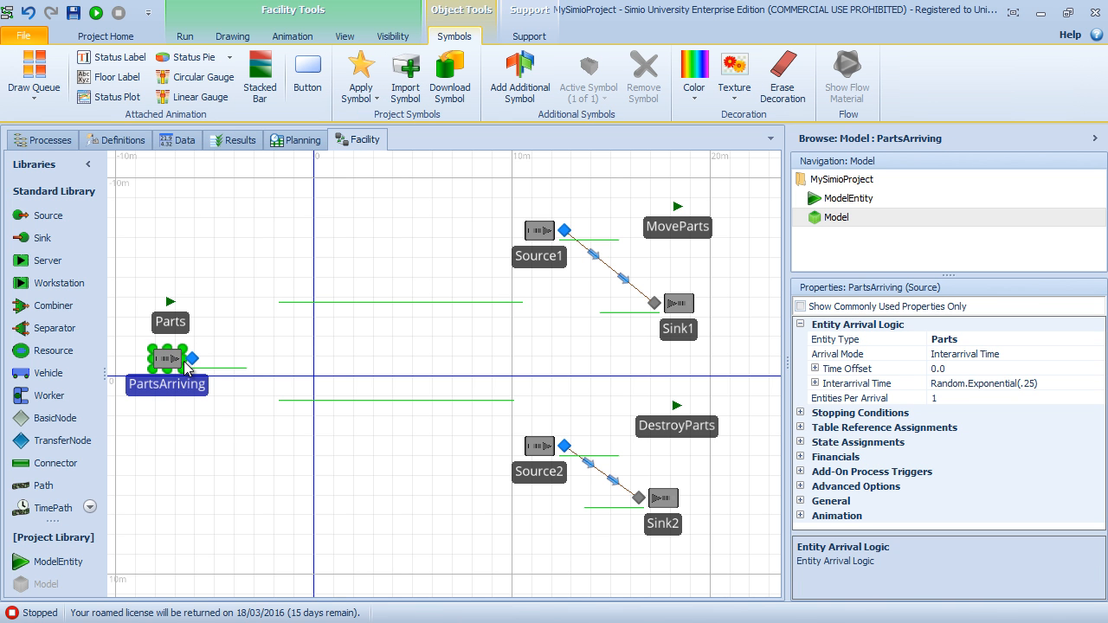
pyautogui.click(397, 303)
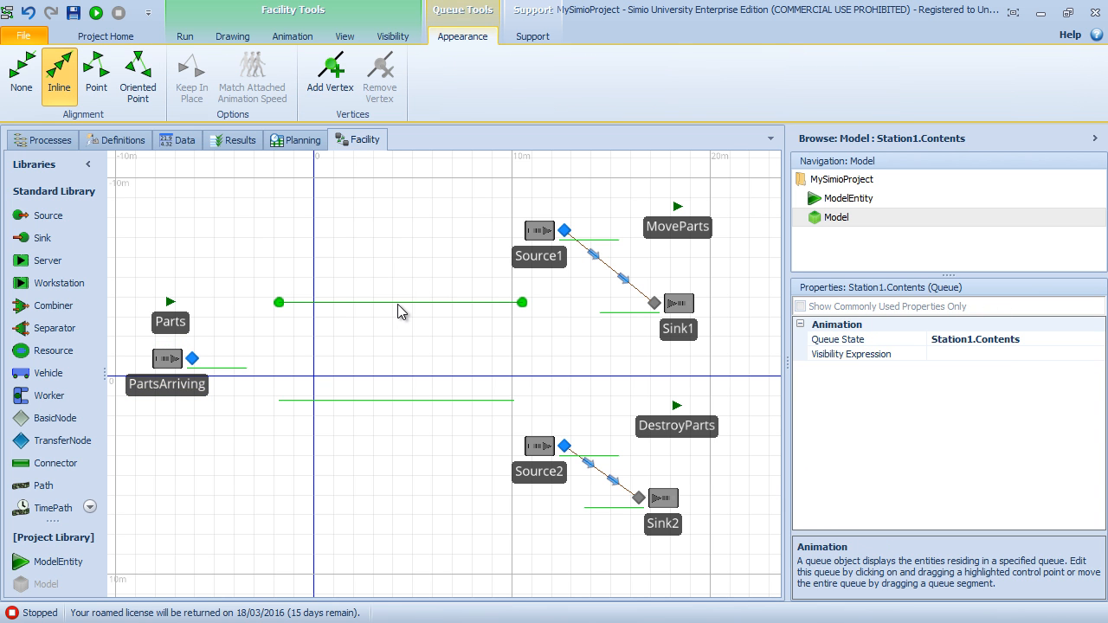
# Step: Create a new add-on process for the Entered trigger of the PartsArriving source's output node
pyautogui.click(194, 358)
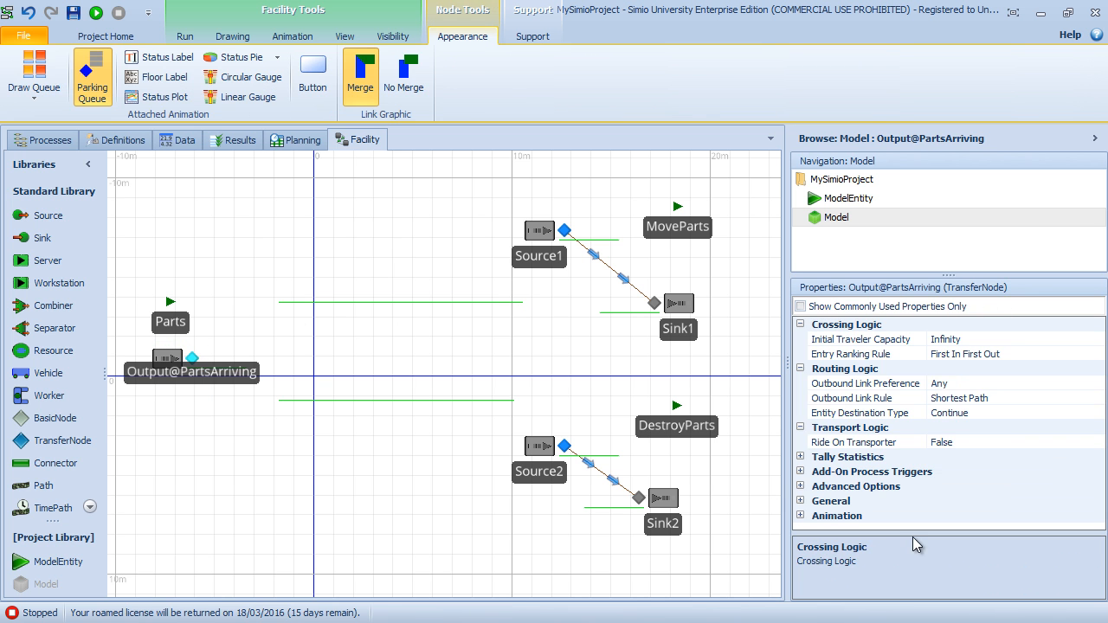
pyautogui.click(800, 472)
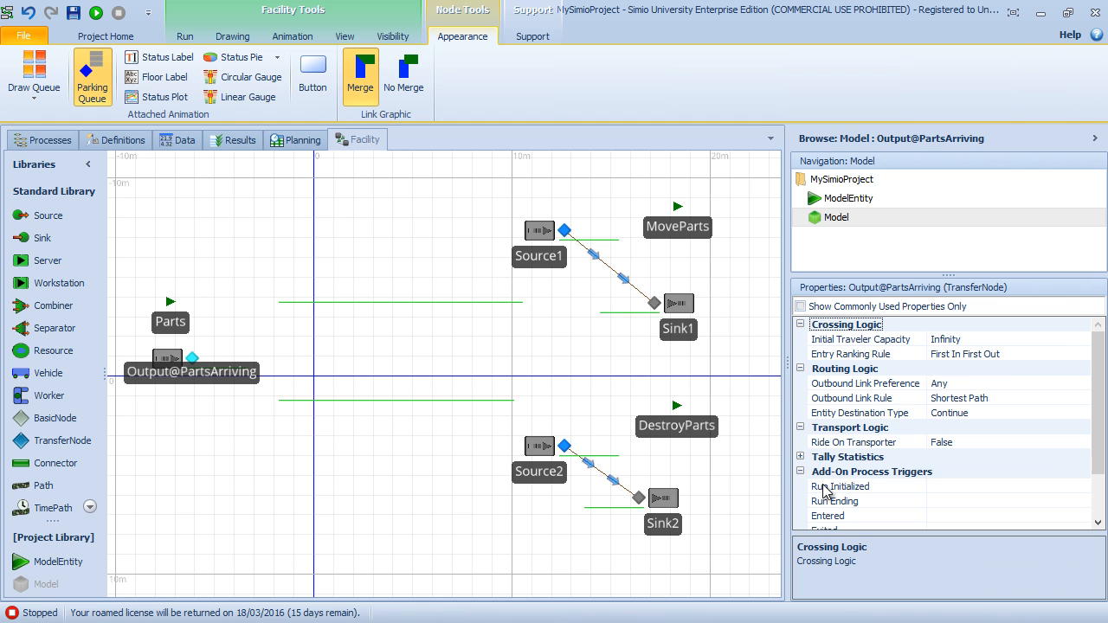
pyautogui.scroll(-1, 824, 490)
pyautogui.scroll(-1, 827, 492)
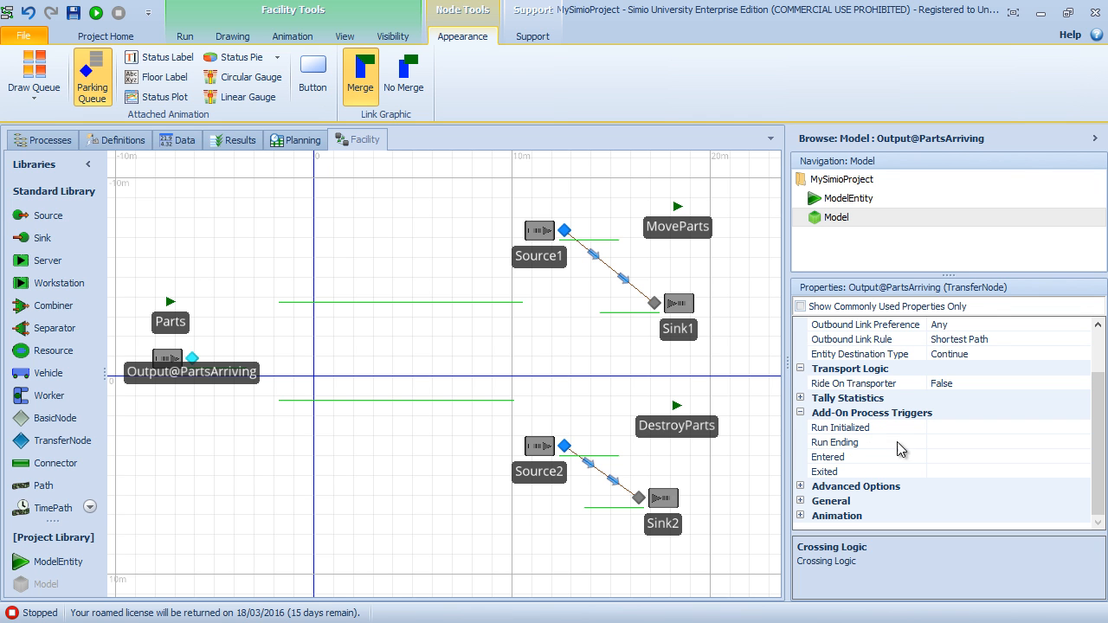
pyautogui.click(1082, 456)
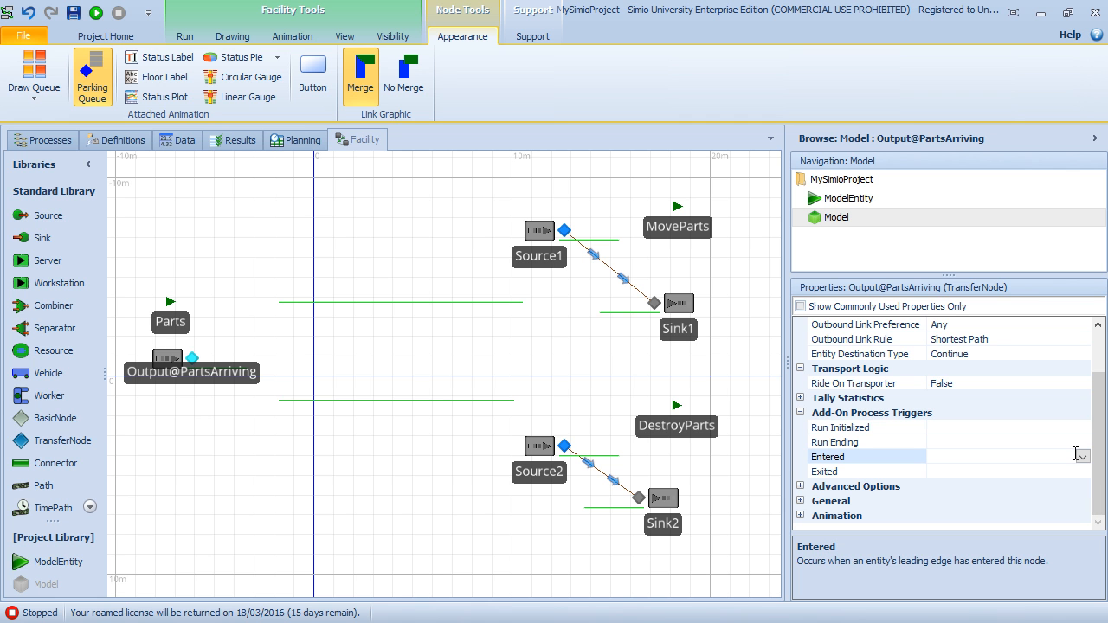
pyautogui.click(1082, 457)
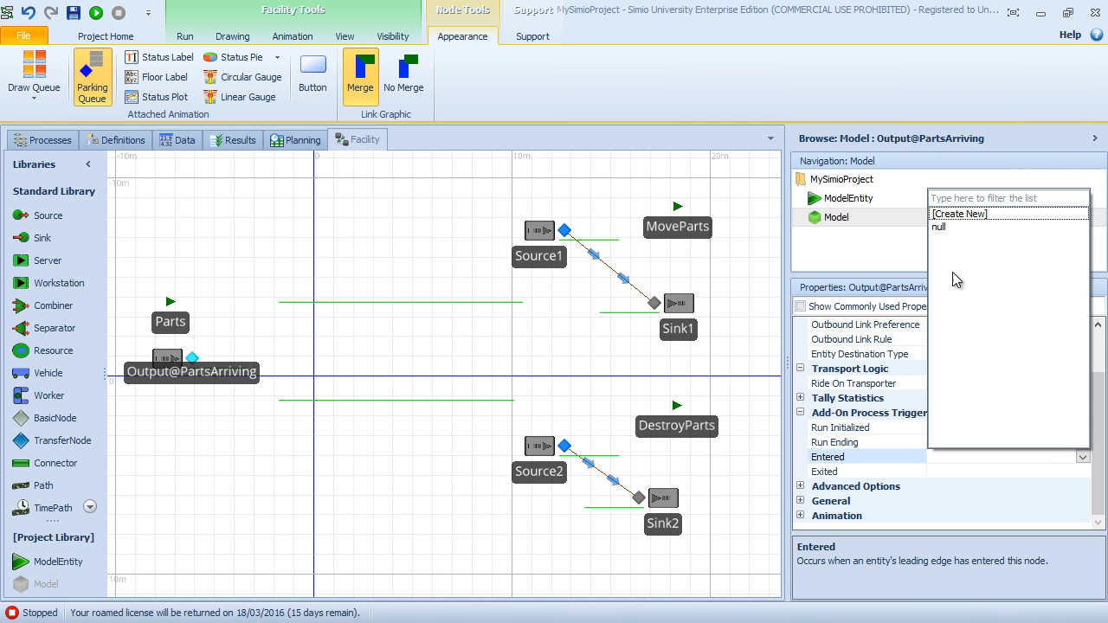
pyautogui.click(966, 230)
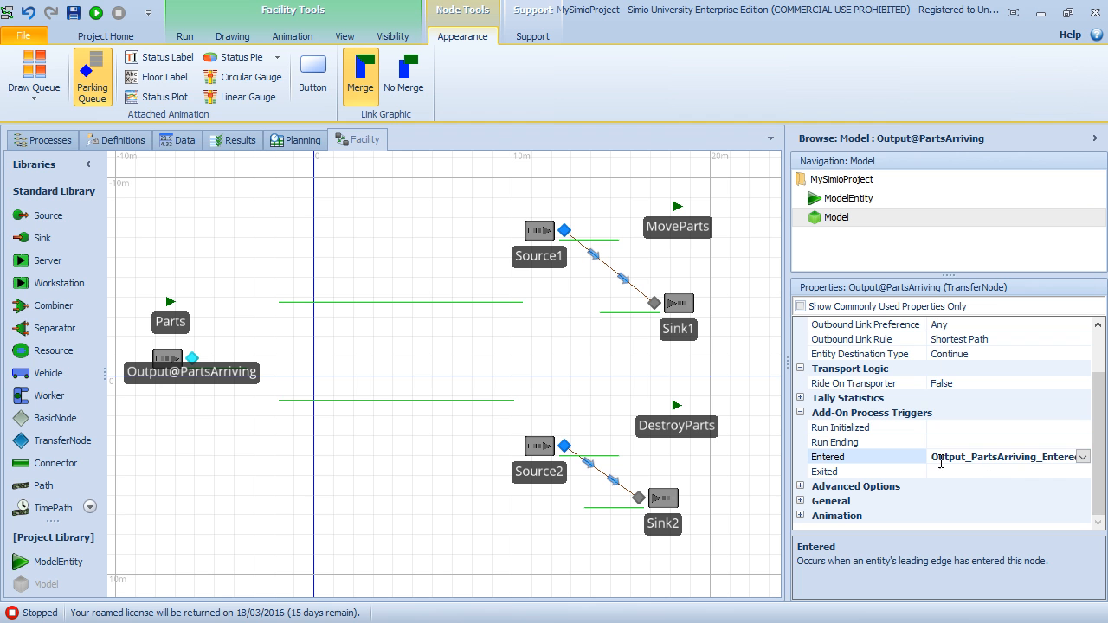
# Step: Place the Facility view first among the model's views and open the Processes view
pyautogui.moveTo(356, 139); pyautogui.dragTo(56, 141)
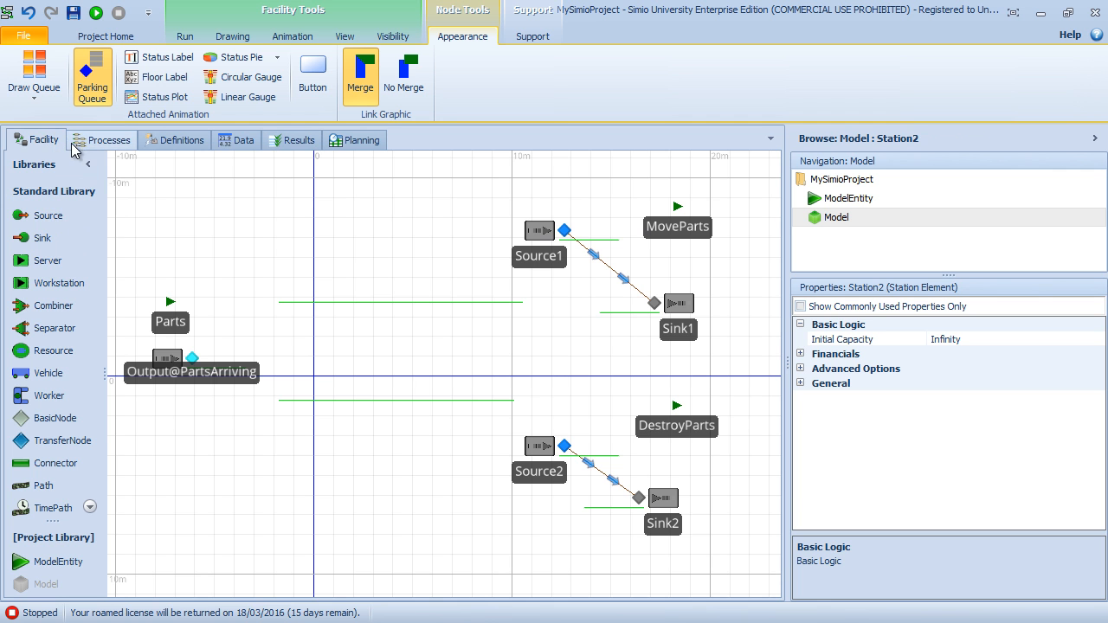
pyautogui.click(101, 141)
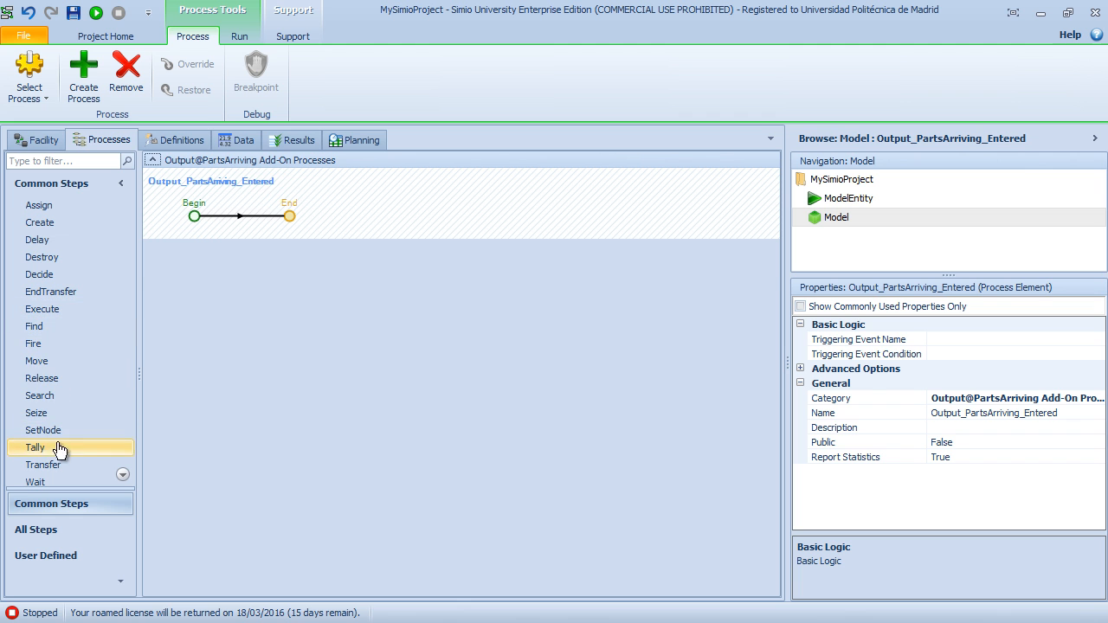
# Step: Add a Transfer step to the Output_PartsArriving_Entered process, with Station as the destination type and Station1 as the station name
pyautogui.moveTo(43, 465); pyautogui.dragTo(270, 227)
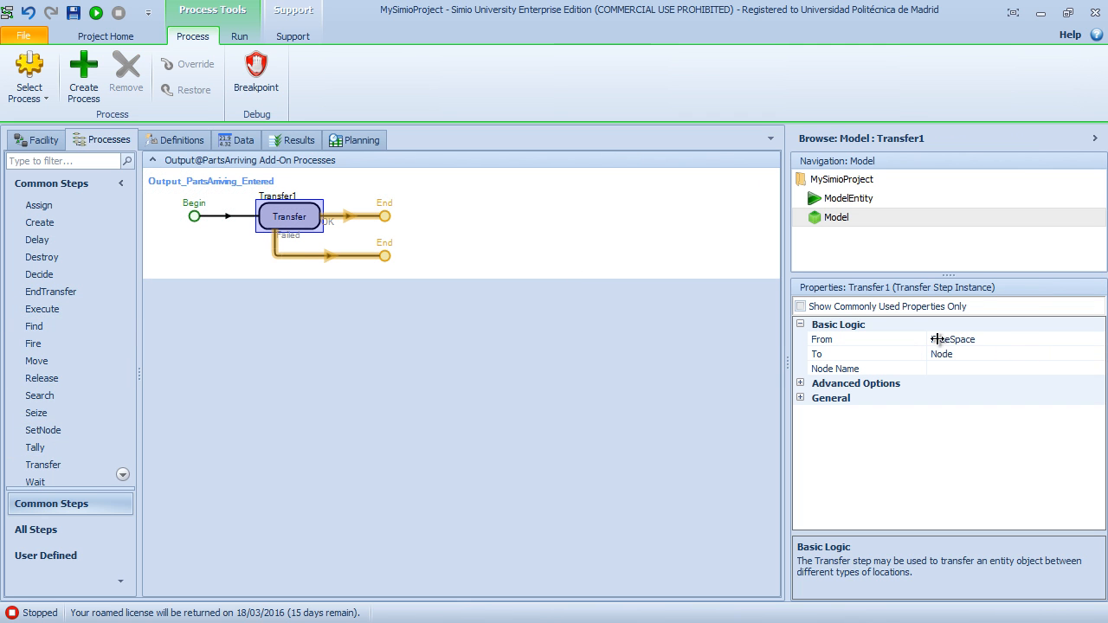
pyautogui.click(1017, 355)
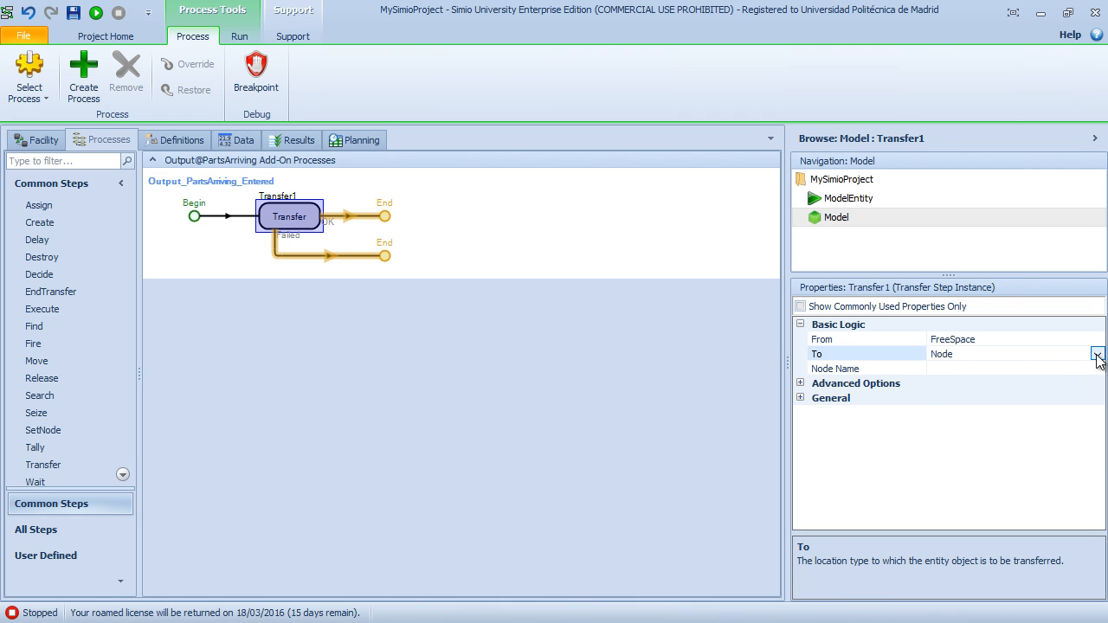
pyautogui.click(1096, 354)
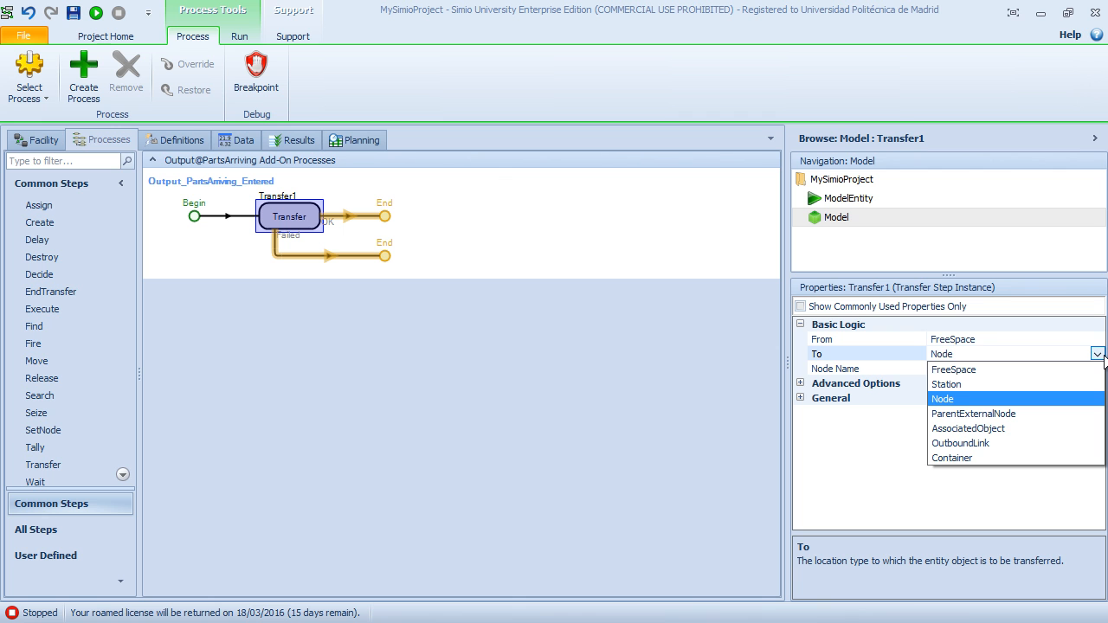
pyautogui.click(955, 384)
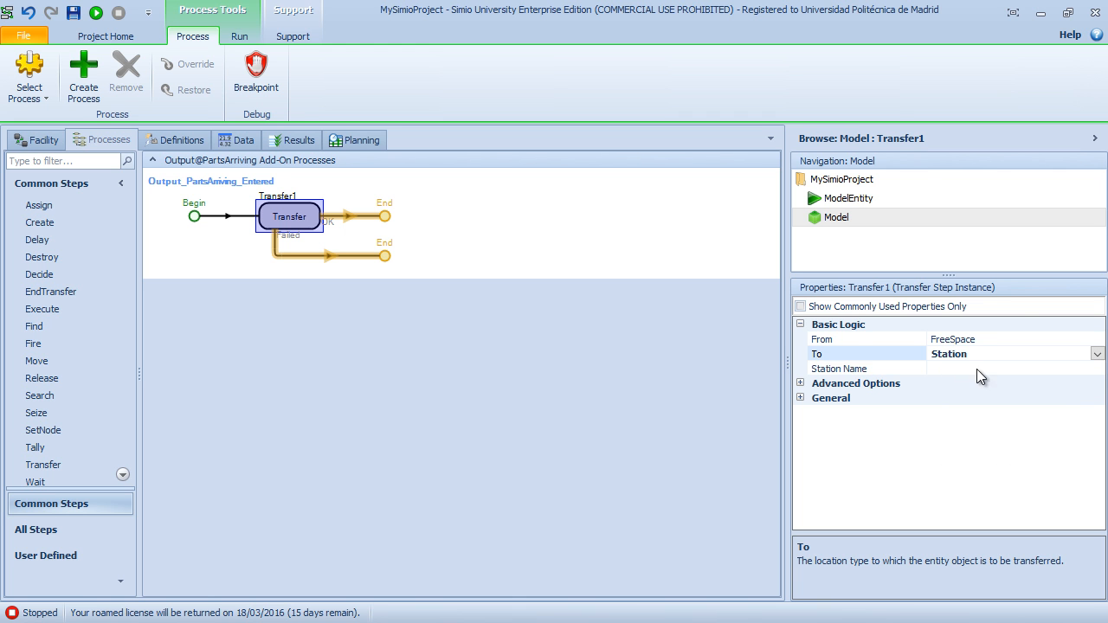
pyautogui.click(978, 370)
pyautogui.click(1096, 368)
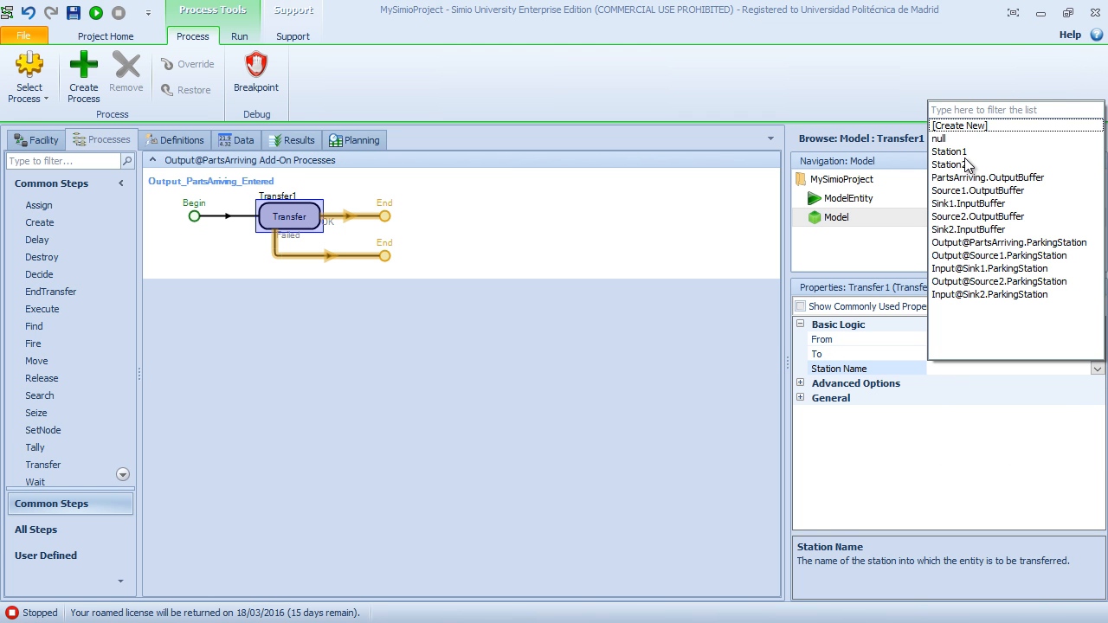
pyautogui.click(962, 152)
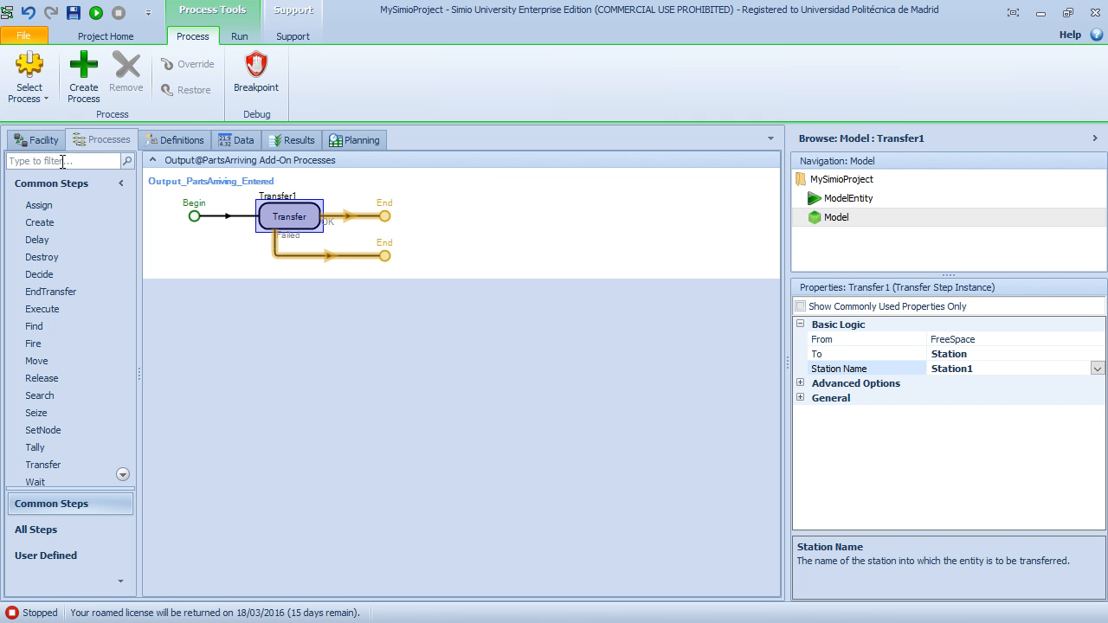
# Step: Create a new process in the model and add an EndTransfer step to it
pyautogui.click(87, 90)
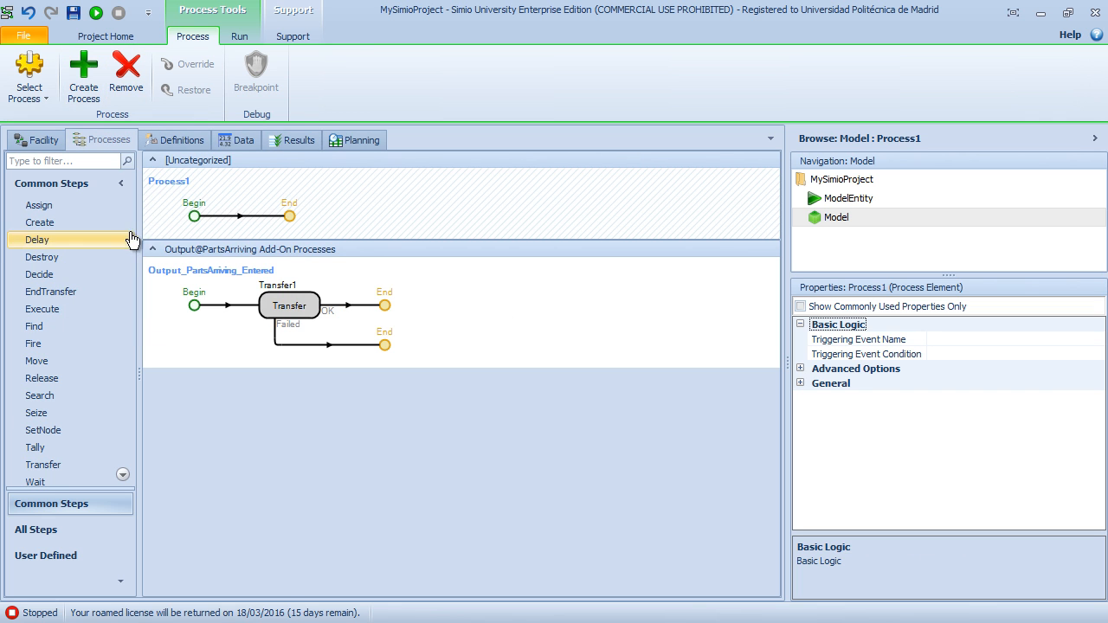
pyautogui.click(122, 474)
pyautogui.moveTo(52, 275); pyautogui.dragTo(286, 220)
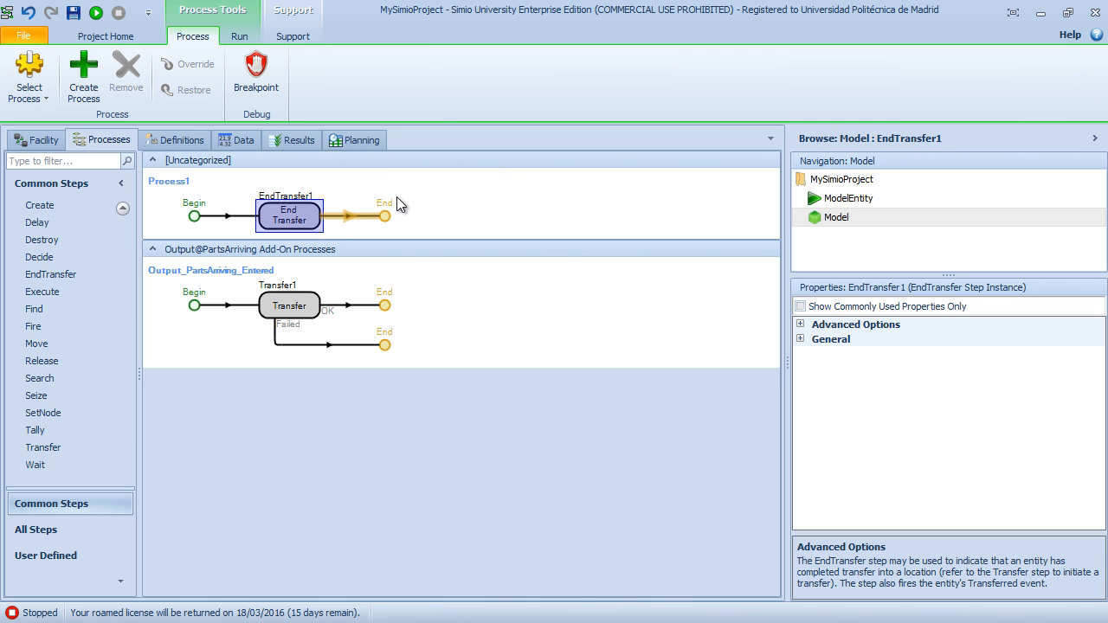
# Step: Set the triggering event of the process containing the EndTransfer step to Station1.Entered
pyautogui.click(227, 184)
pyautogui.click(1096, 341)
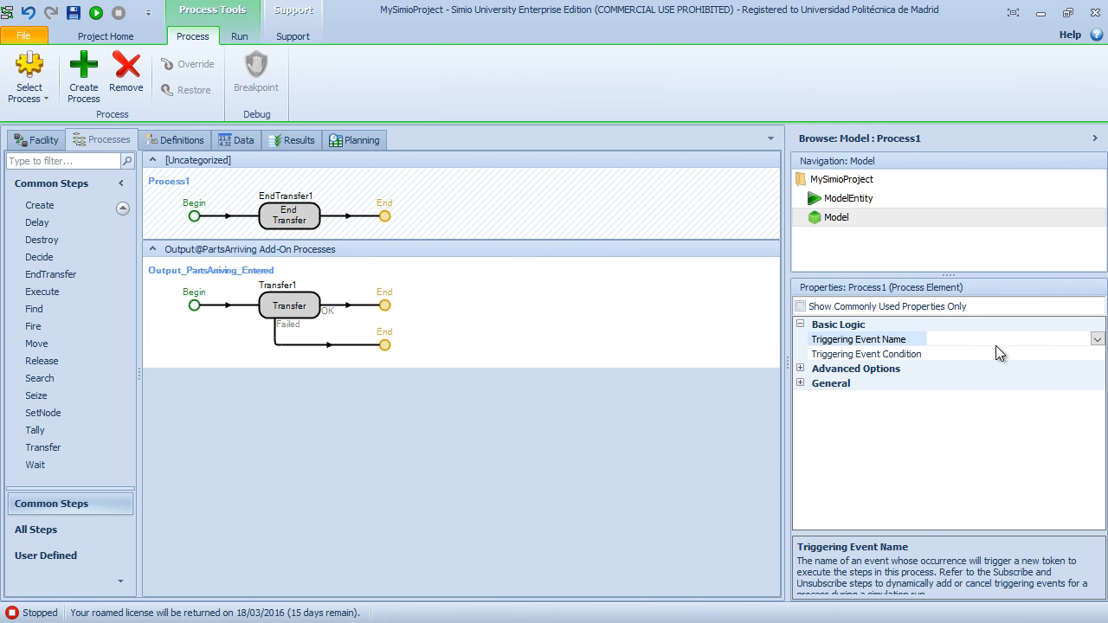
pyautogui.click(1097, 341)
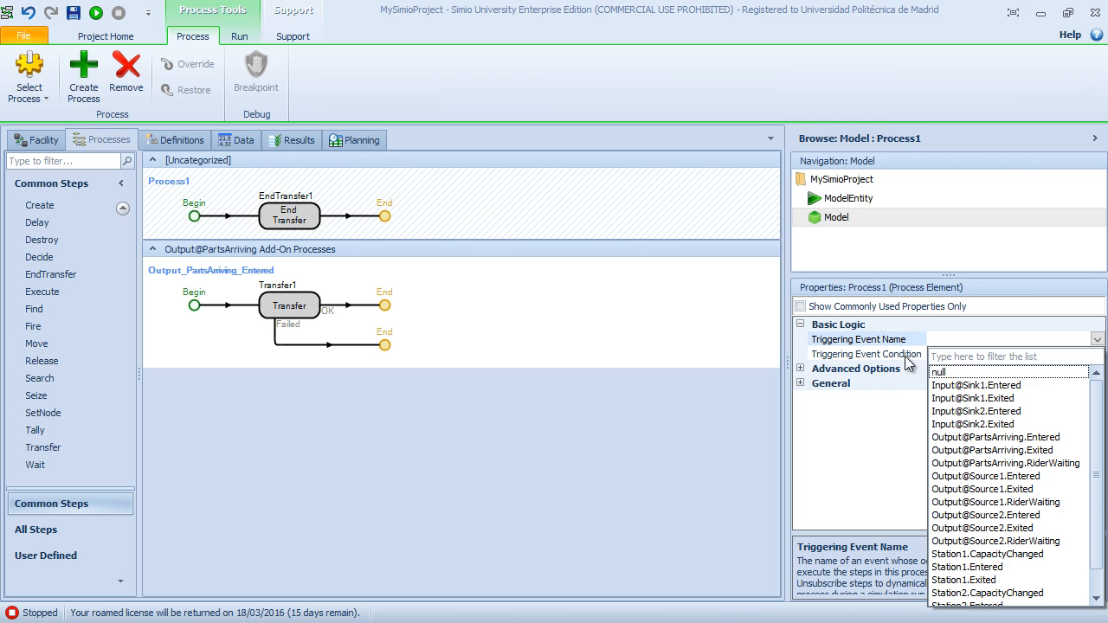
pyautogui.scroll(-1, 988, 432)
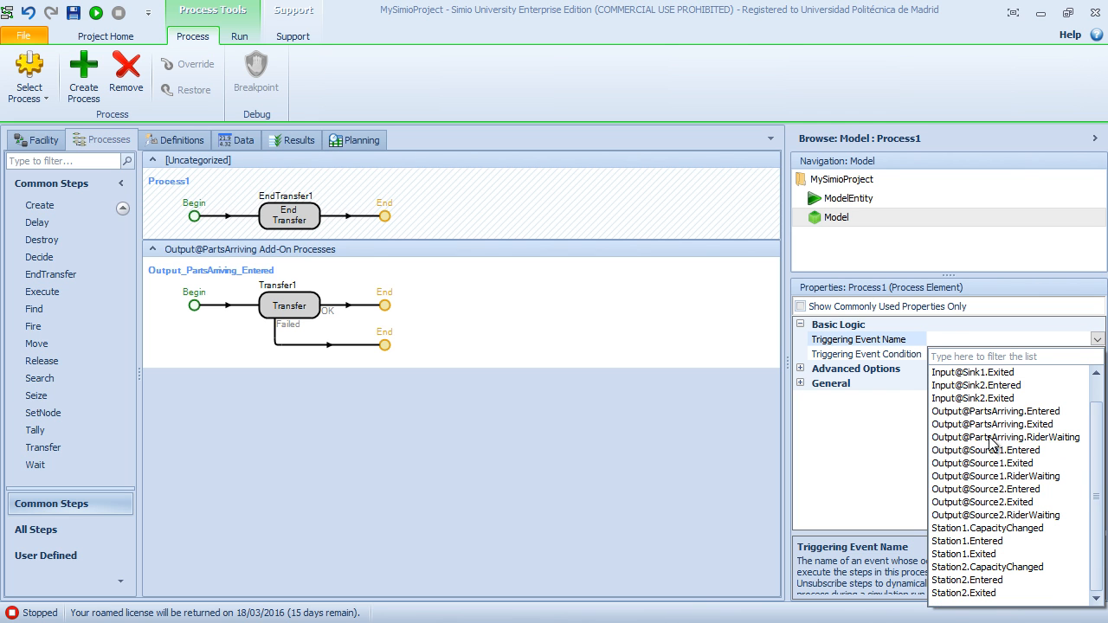
pyautogui.click(966, 541)
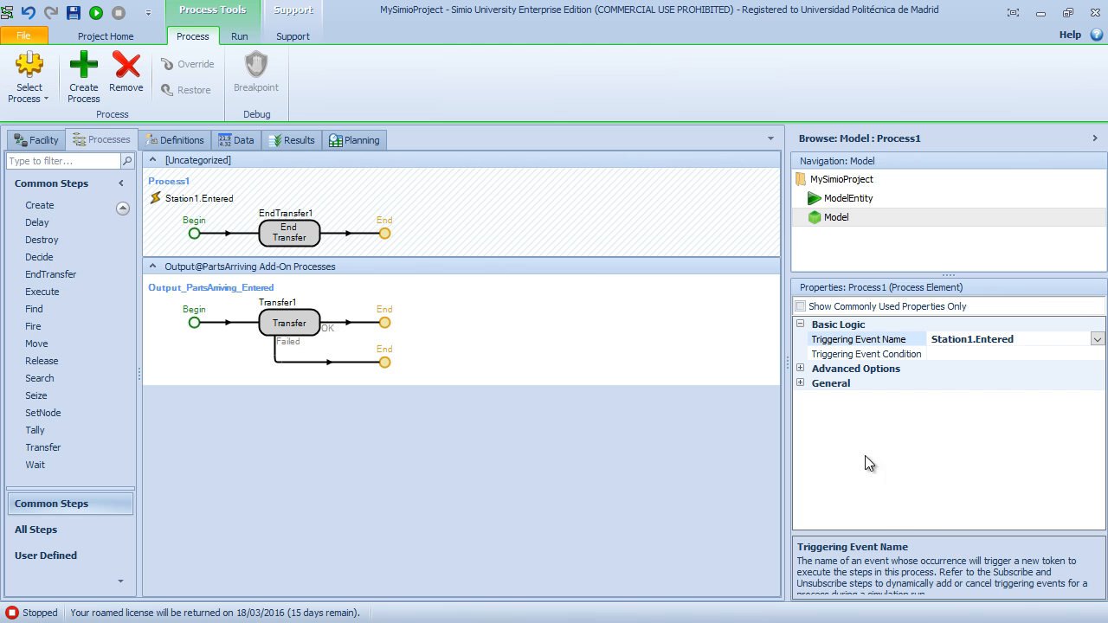
pyautogui.click(478, 333)
pyautogui.click(282, 327)
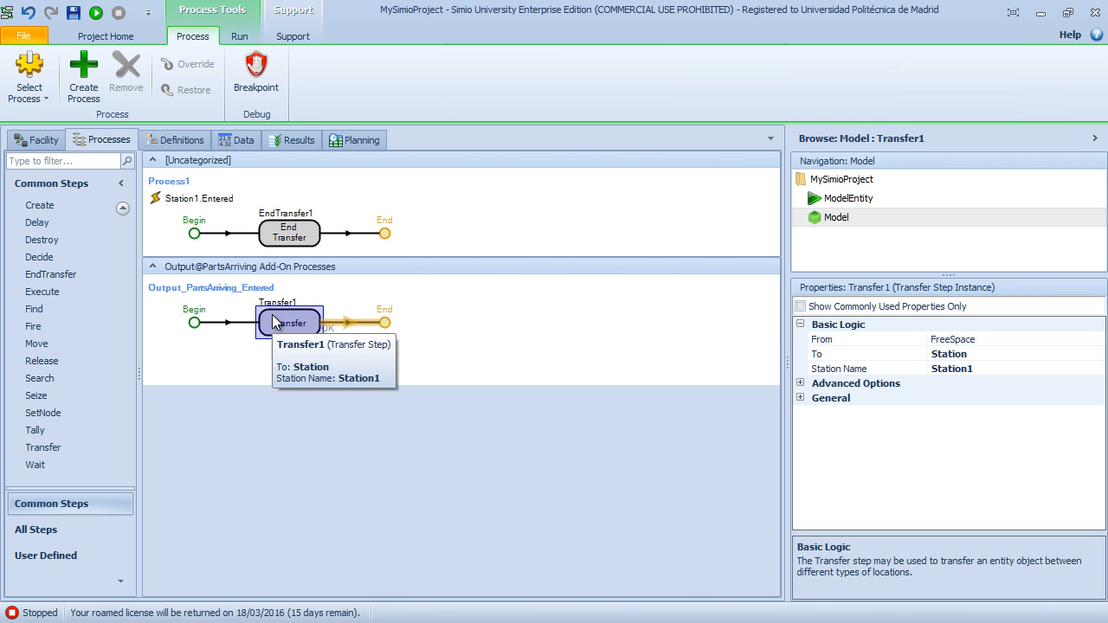
# Step: Clear the triggering event of the EndTransfer process and test-run the model from the Facility view
pyautogui.click(157, 204)
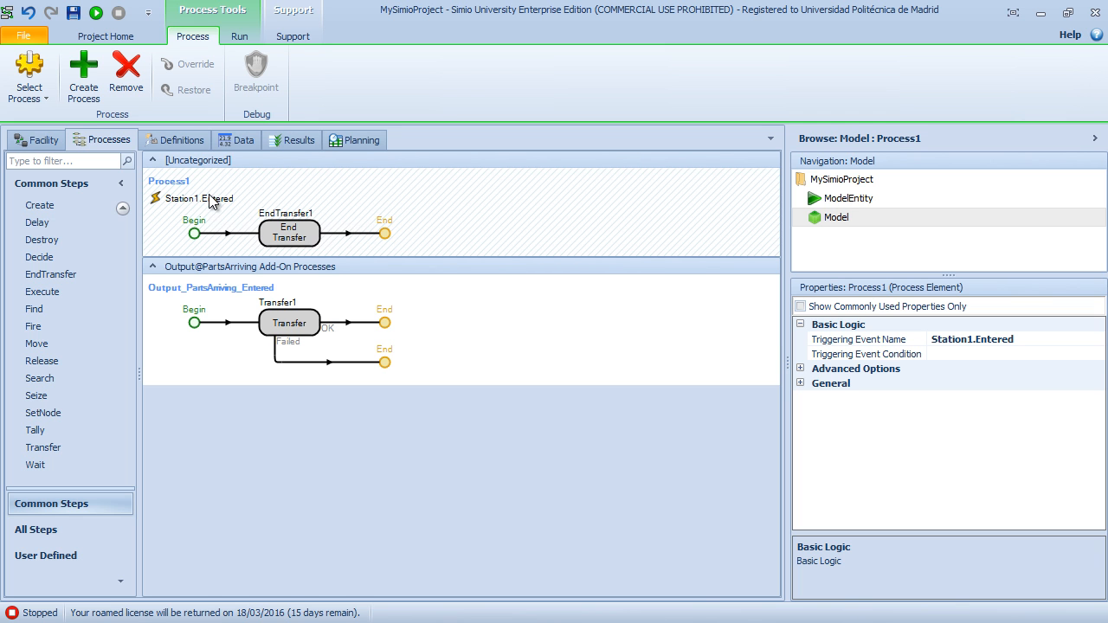
pyautogui.moveTo(1049, 342); pyautogui.dragTo(253, 247)
pyautogui.press('Delete')
pyautogui.press('Return')
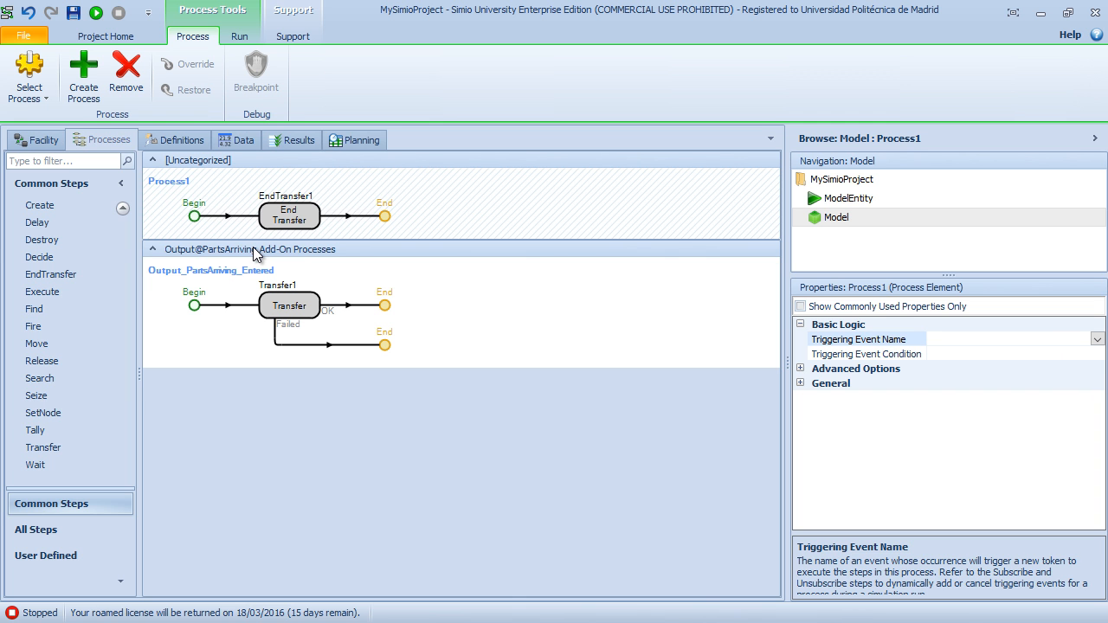
pyautogui.click(24, 140)
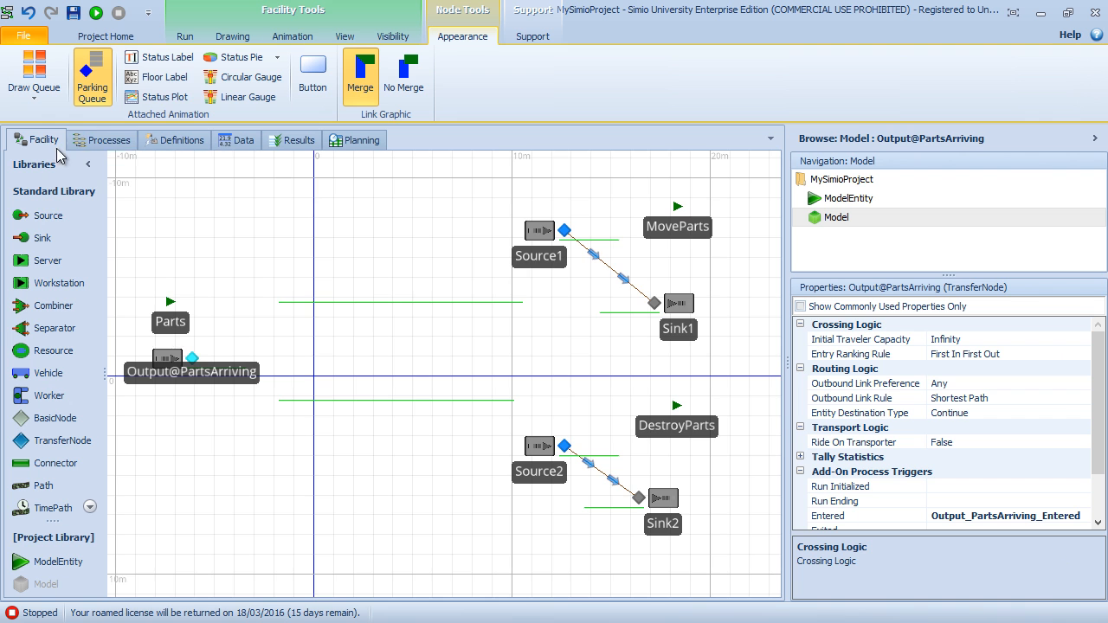
pyautogui.click(96, 15)
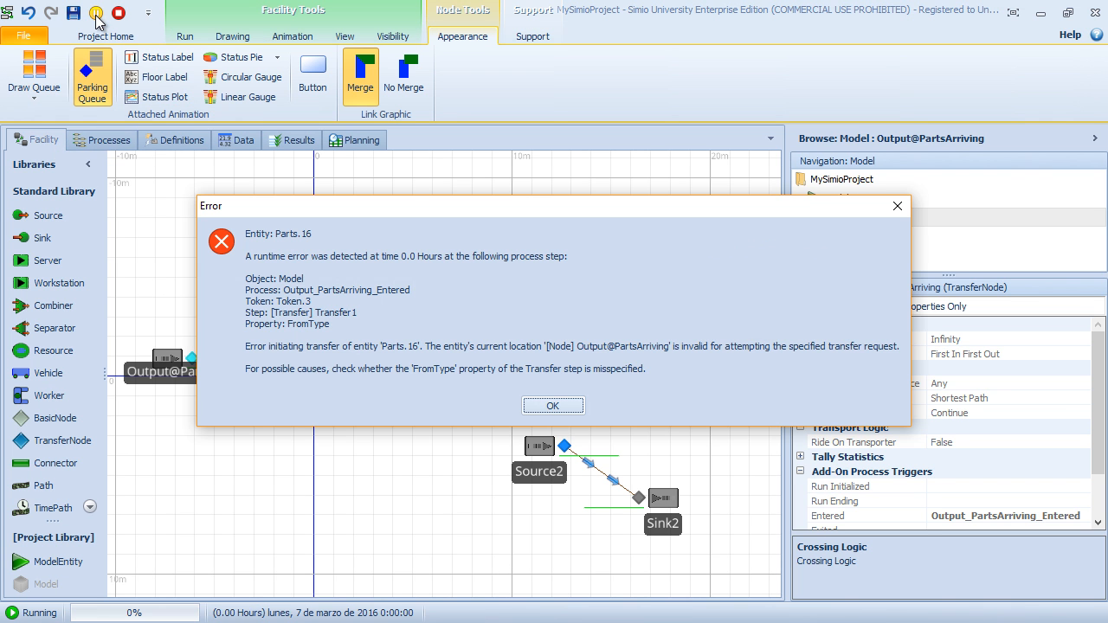
pyautogui.click(554, 407)
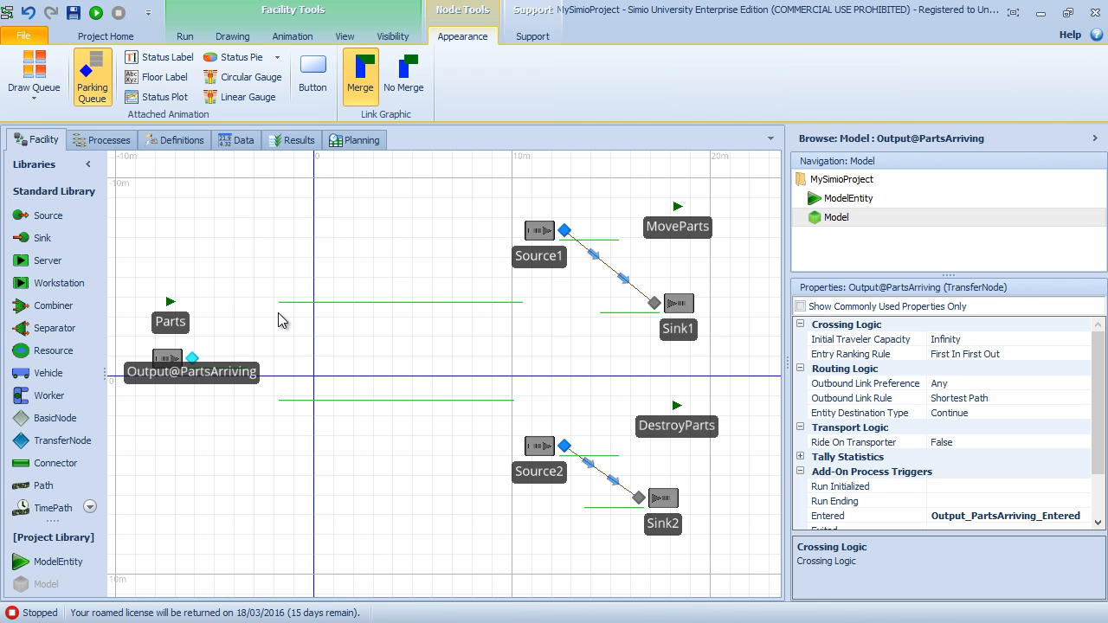
# Step: Set the triggering event of the EndTransfer process back to Station1.Entered
pyautogui.click(110, 137)
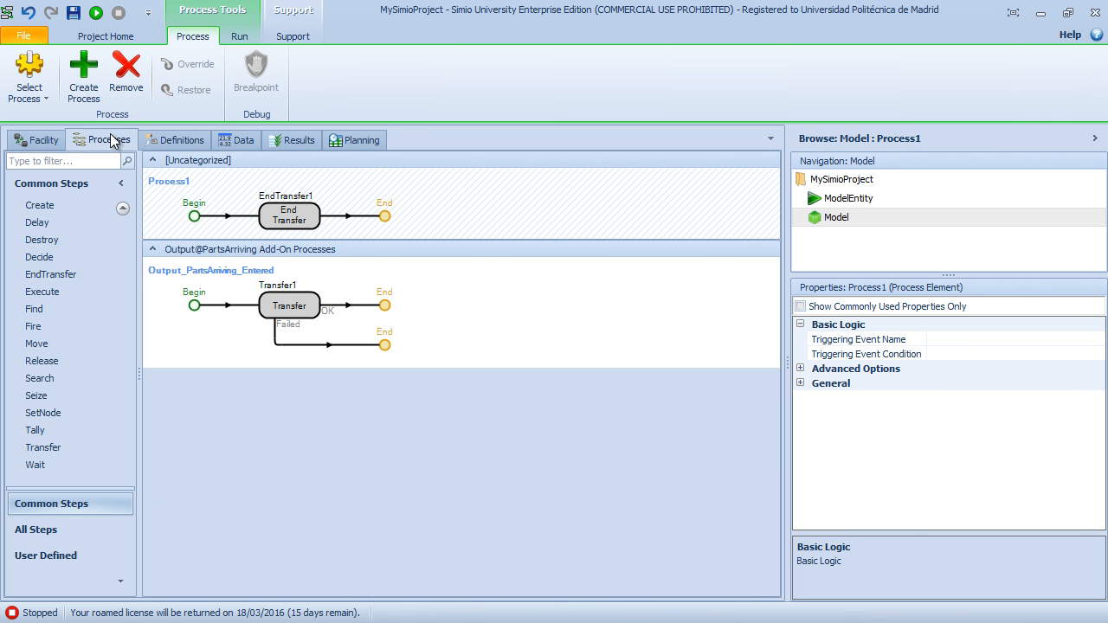
pyautogui.click(1032, 339)
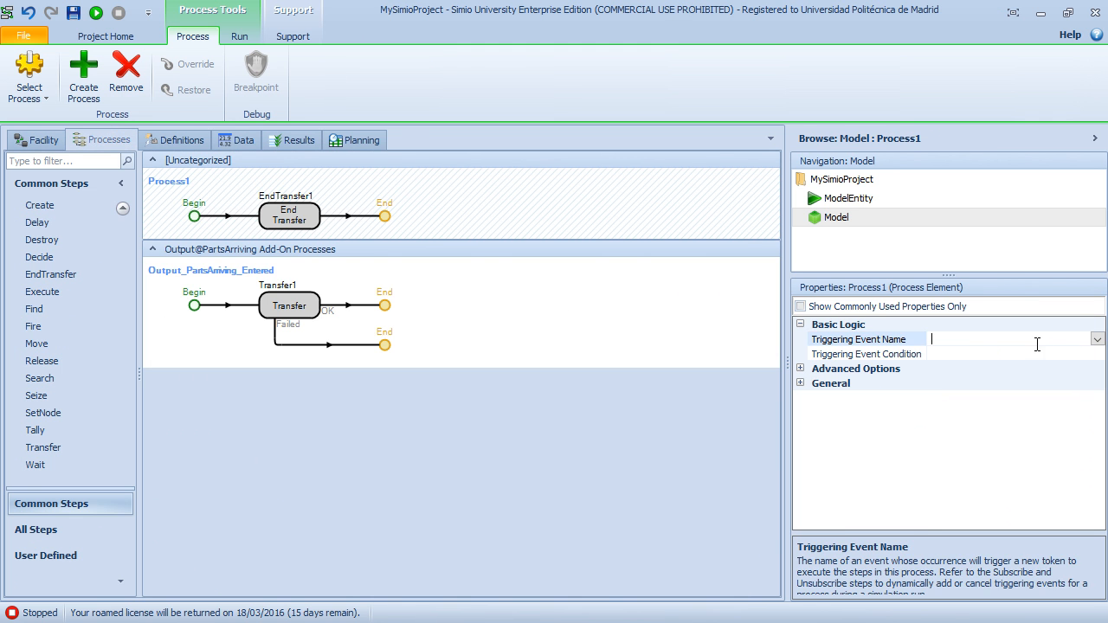
pyautogui.click(1097, 339)
pyautogui.scroll(-1, 976, 430)
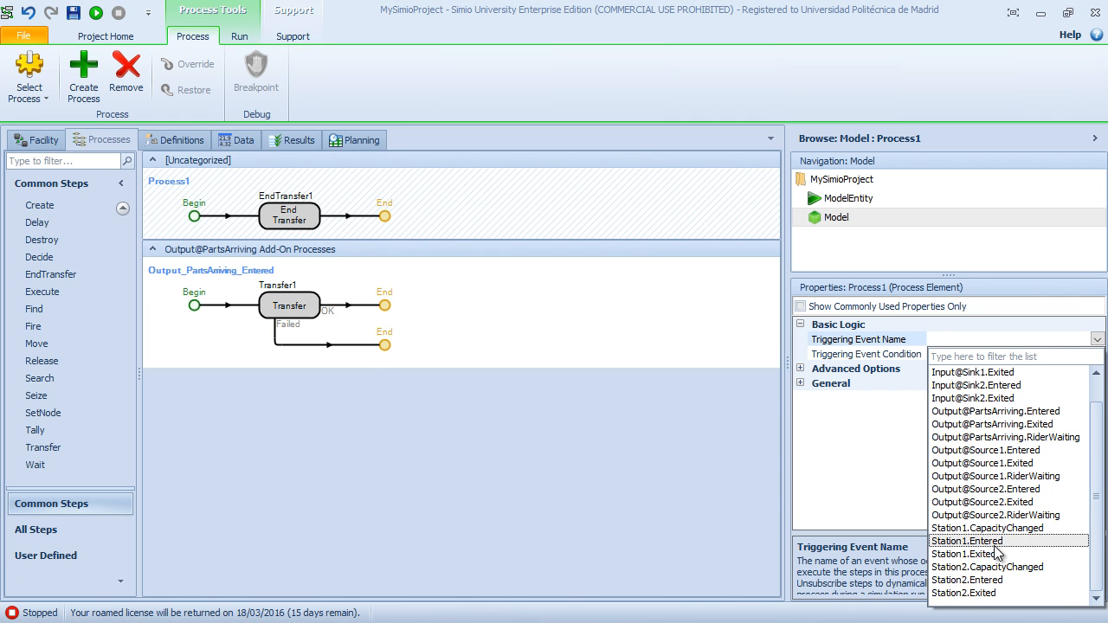
pyautogui.click(986, 544)
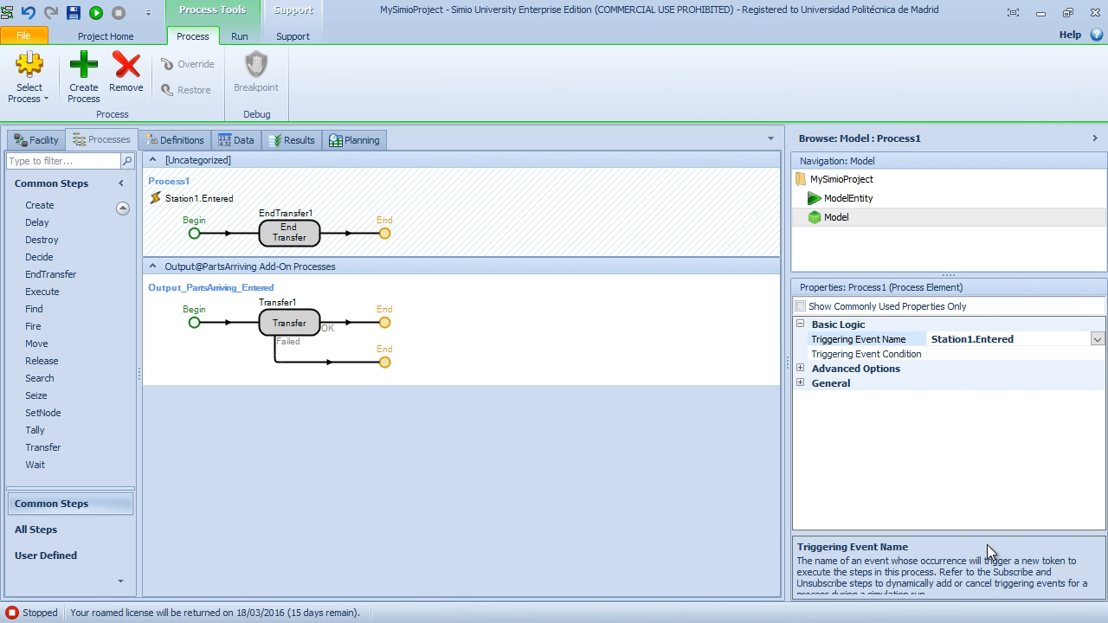
# Step: Check the Transfer step's properties and run the model again from the Facility view
pyautogui.click(290, 323)
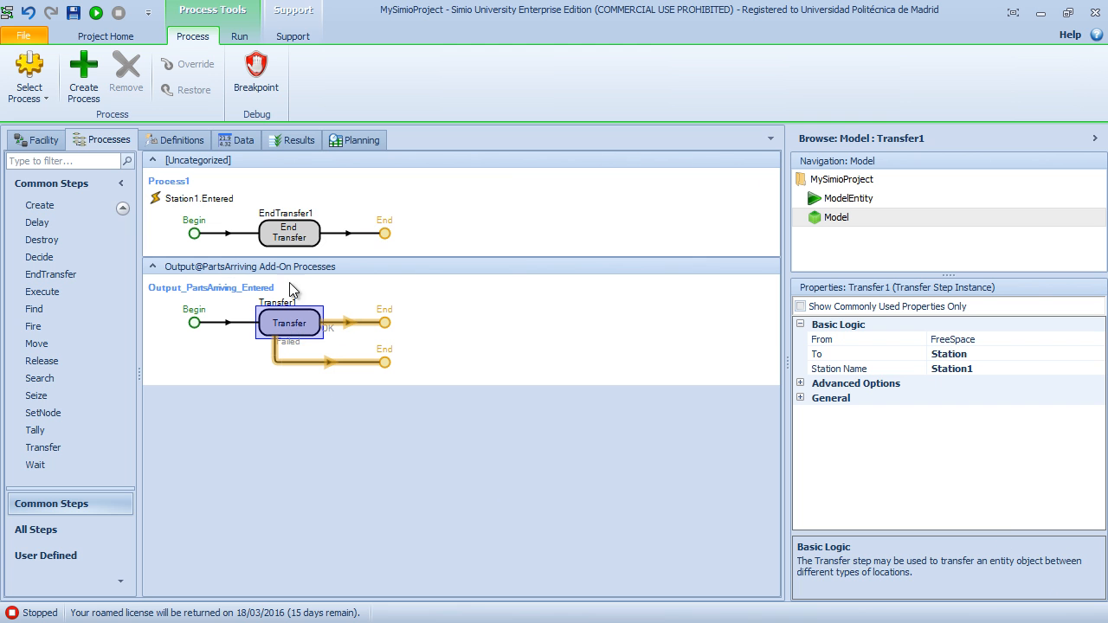
pyautogui.click(54, 141)
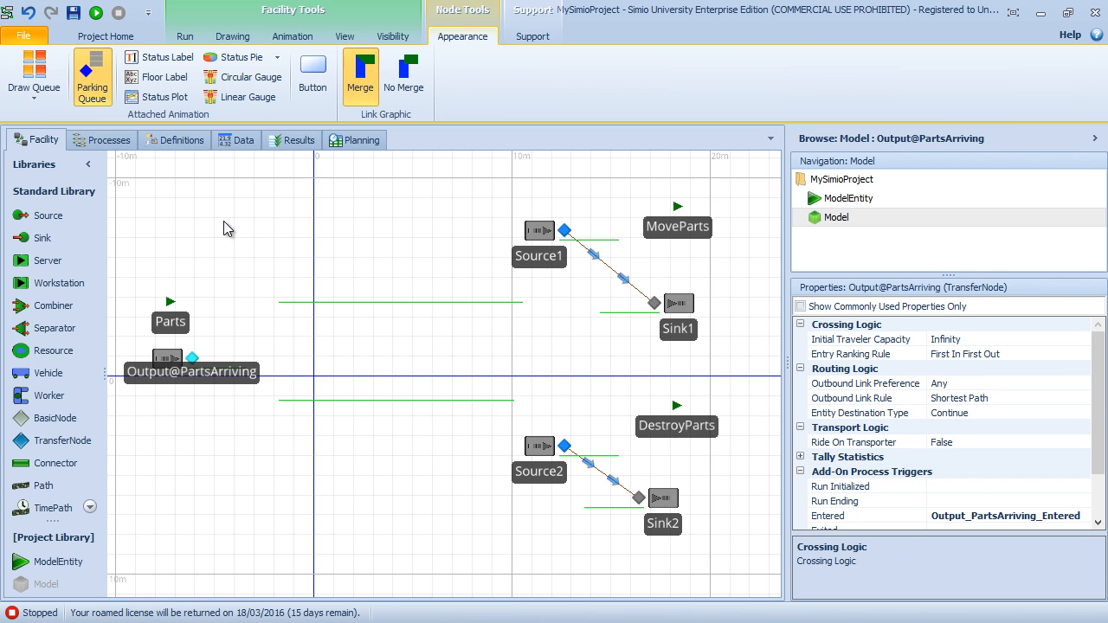
pyautogui.click(223, 221)
pyautogui.click(95, 14)
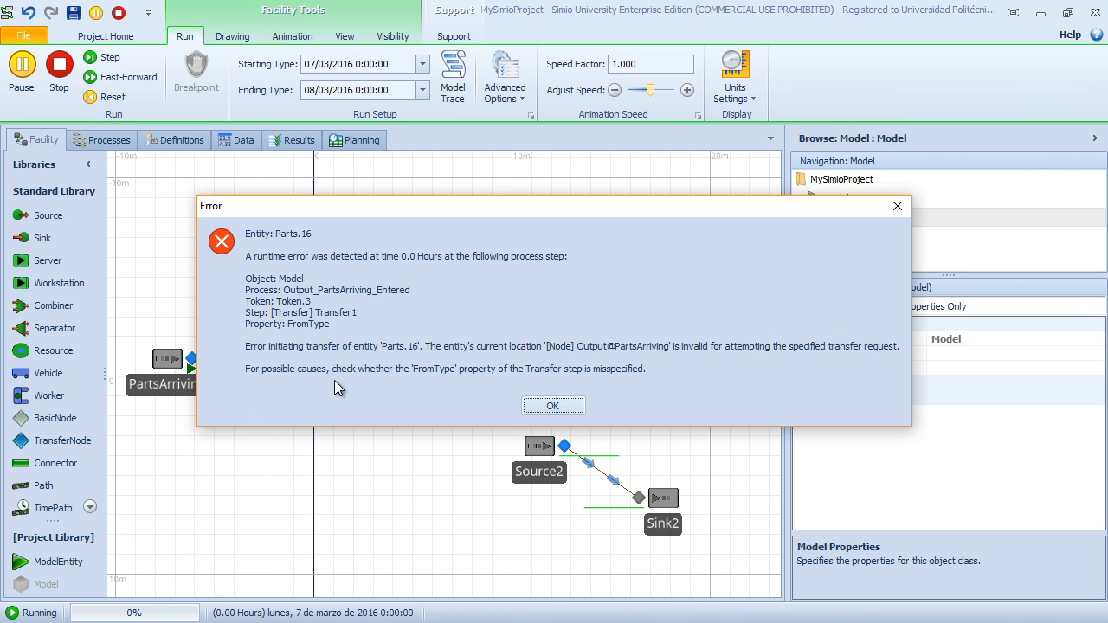
pyautogui.click(569, 408)
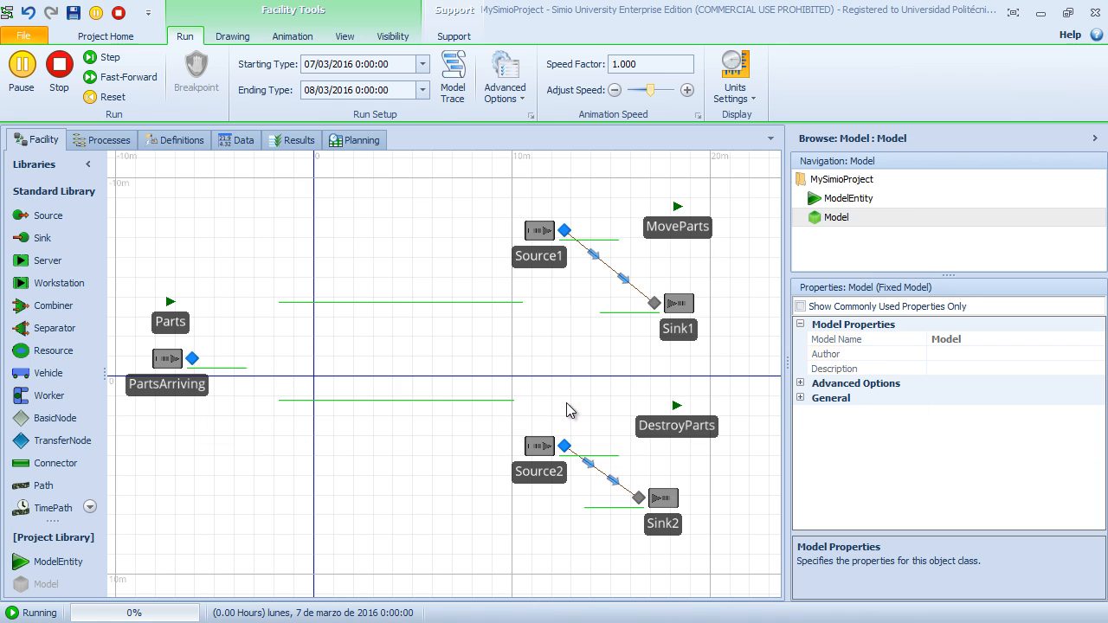
# Step: Reset the simulation, advance it by a single step and read the details of the runtime error
pyautogui.click(111, 97)
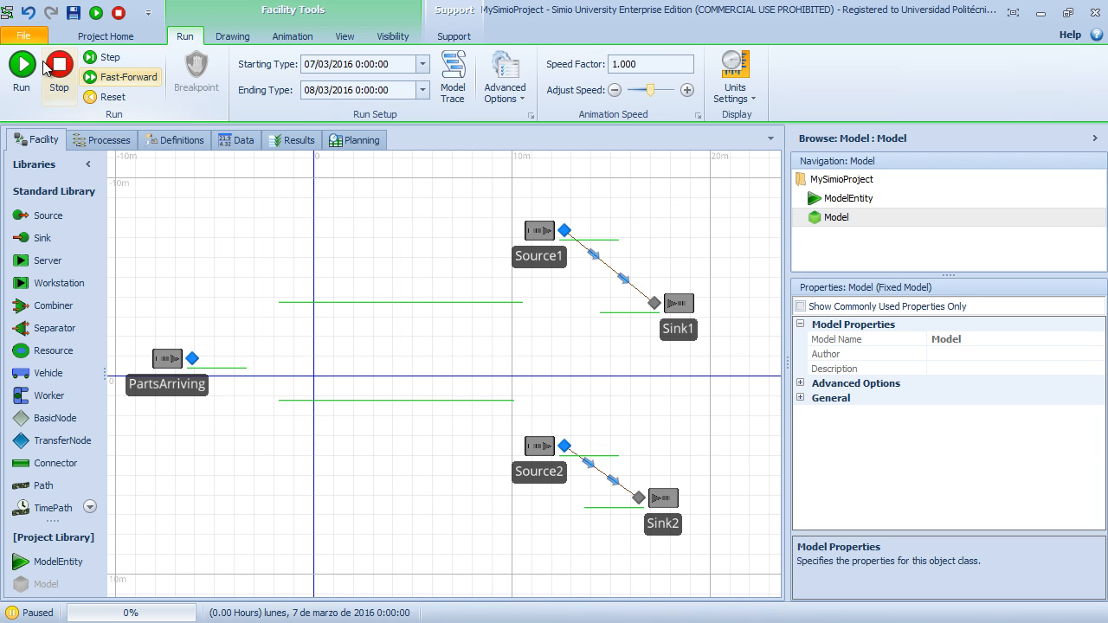
pyautogui.click(102, 59)
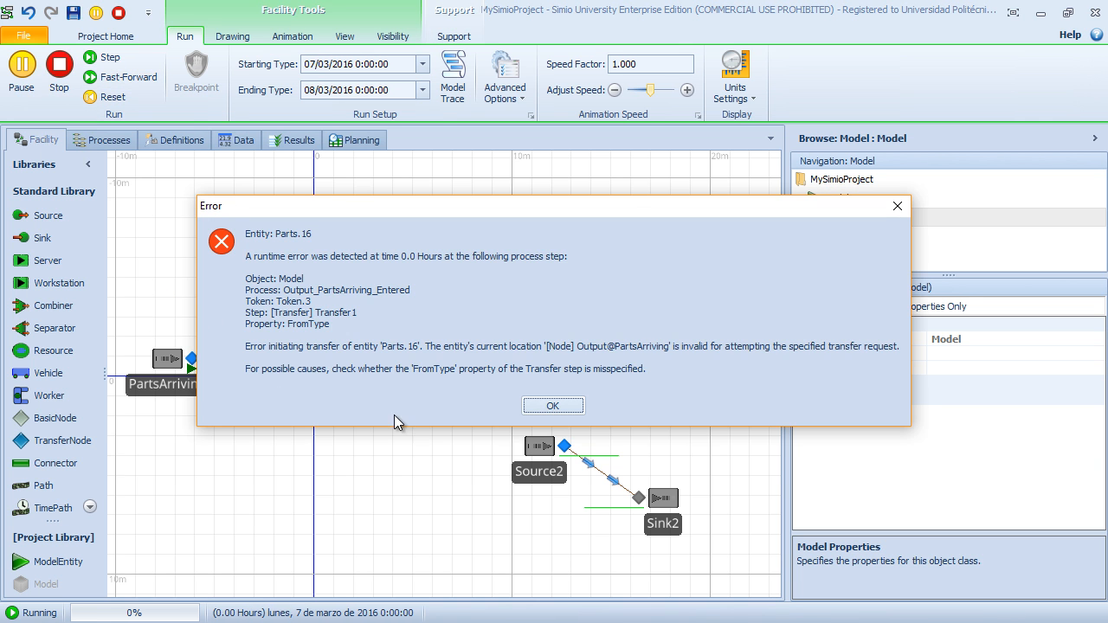
pyautogui.moveTo(314, 207)
pyautogui.mouseDown()
pyautogui.moveTo(493, 242)
pyautogui.moveTo(310, 213)
pyautogui.mouseUp()
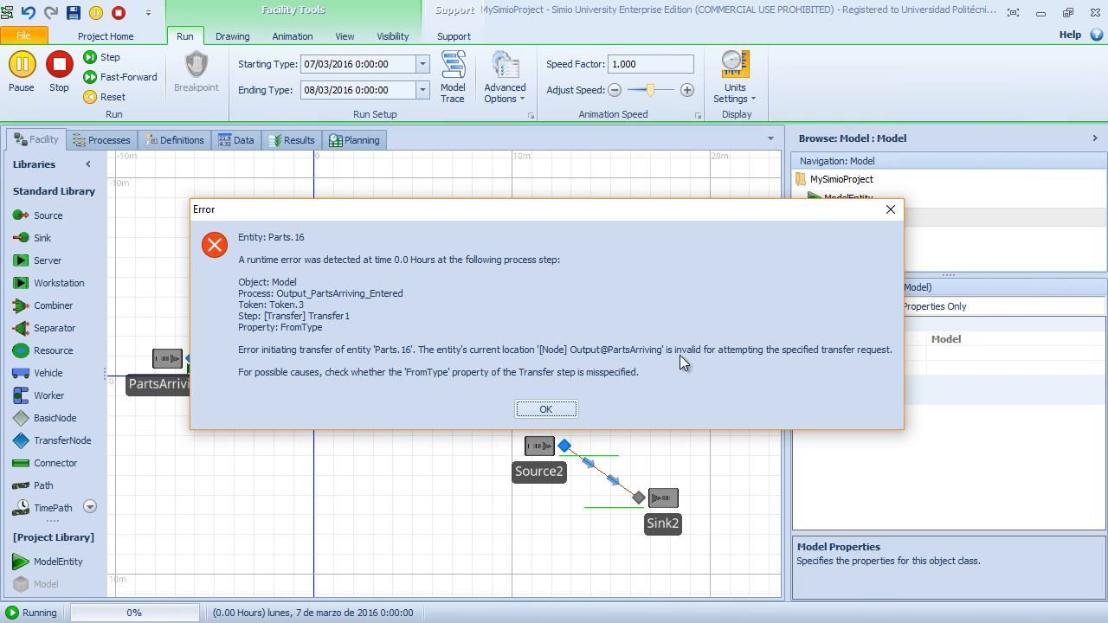
pyautogui.click(545, 410)
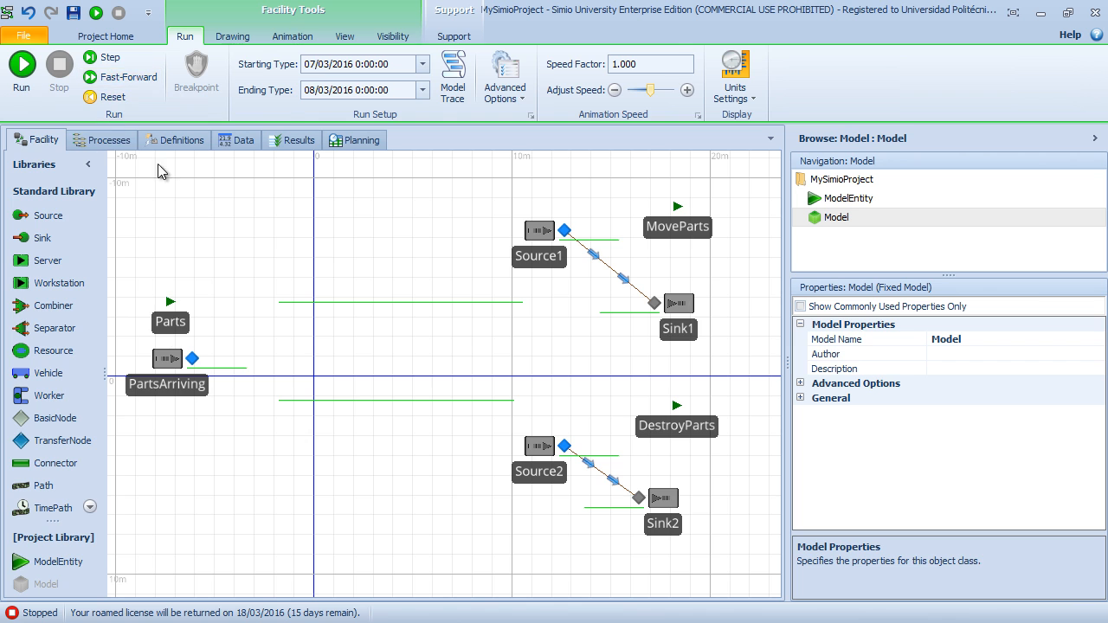
# Step: Inspect the Transfer step's From property and the properties of the PartsArriving output node
pyautogui.click(109, 141)
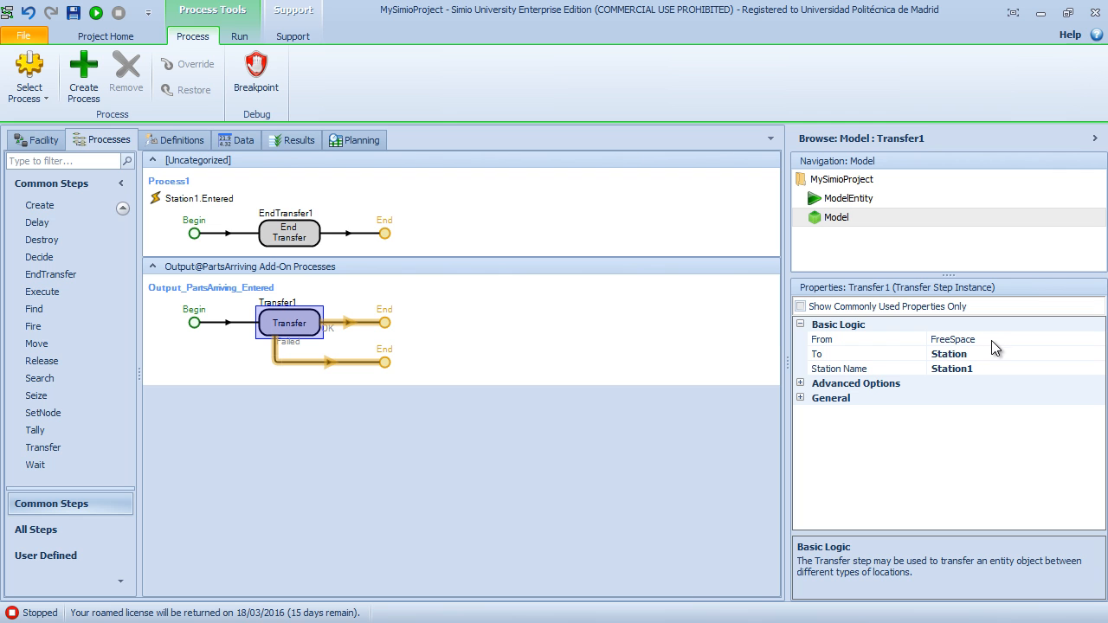
pyautogui.click(1097, 343)
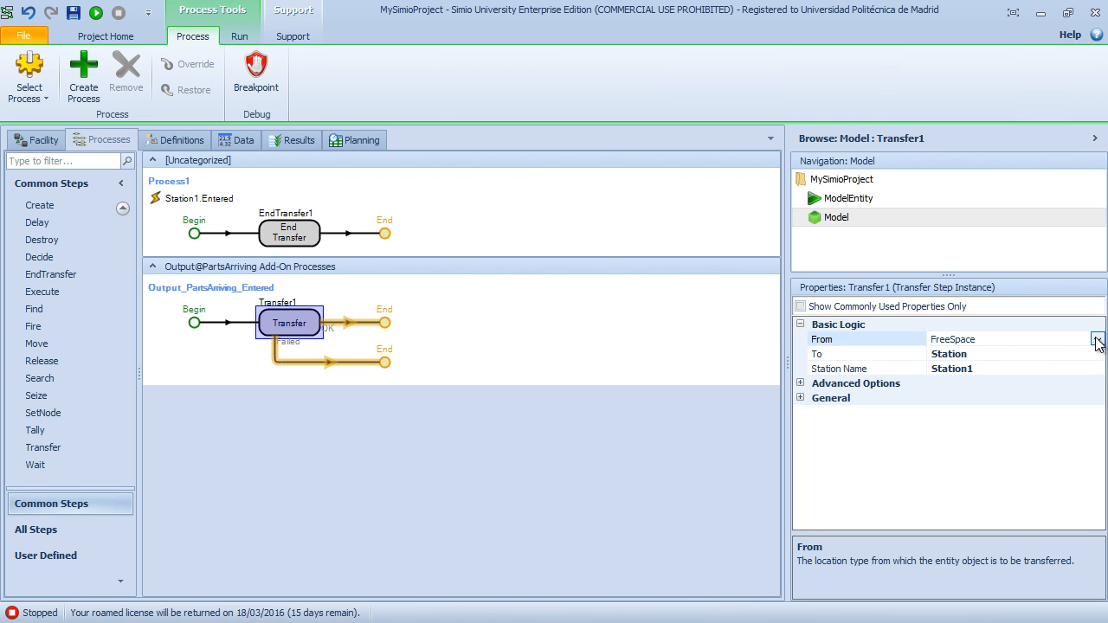
pyautogui.click(49, 140)
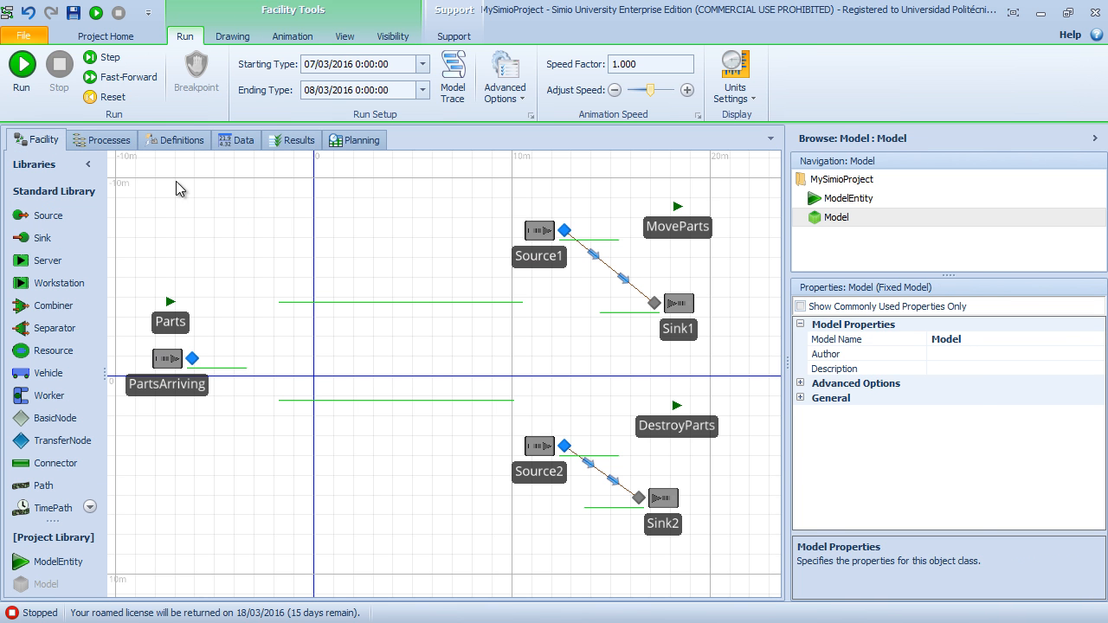
pyautogui.click(192, 358)
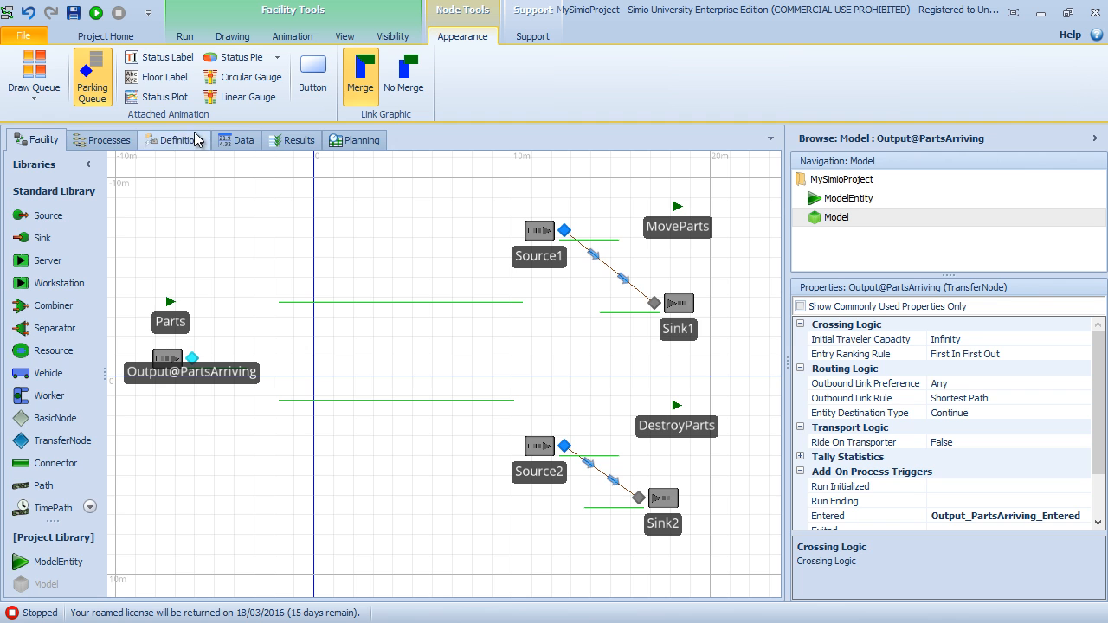
# Step: Put the Processes view in a new horizontal tab group and show the Facility view above it
pyautogui.click(103, 139)
pyautogui.rightClick(103, 139)
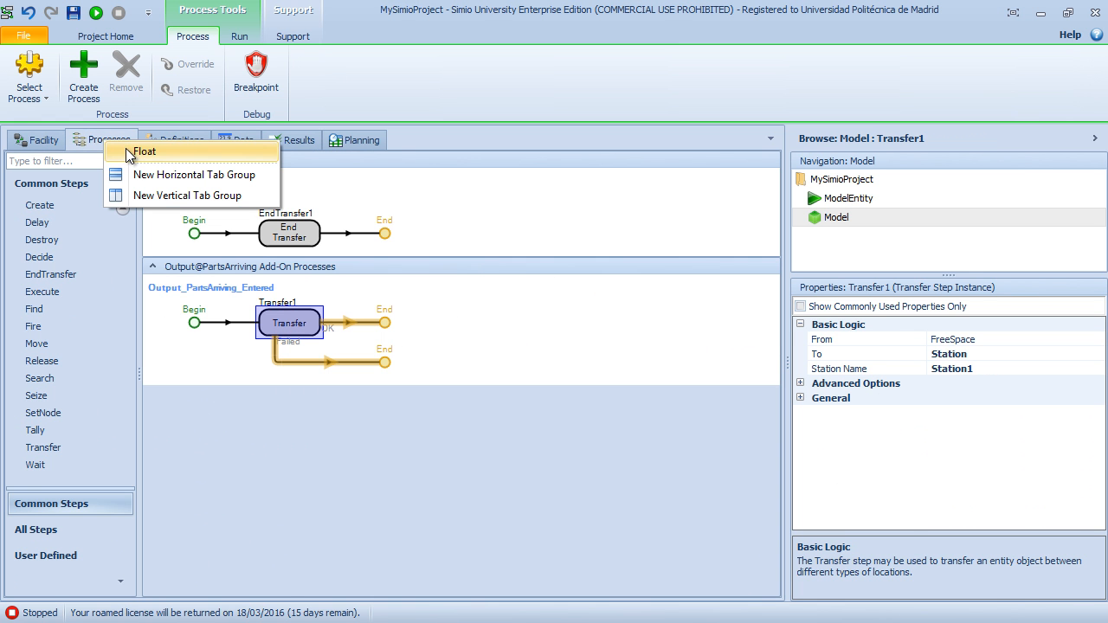
pyautogui.click(148, 175)
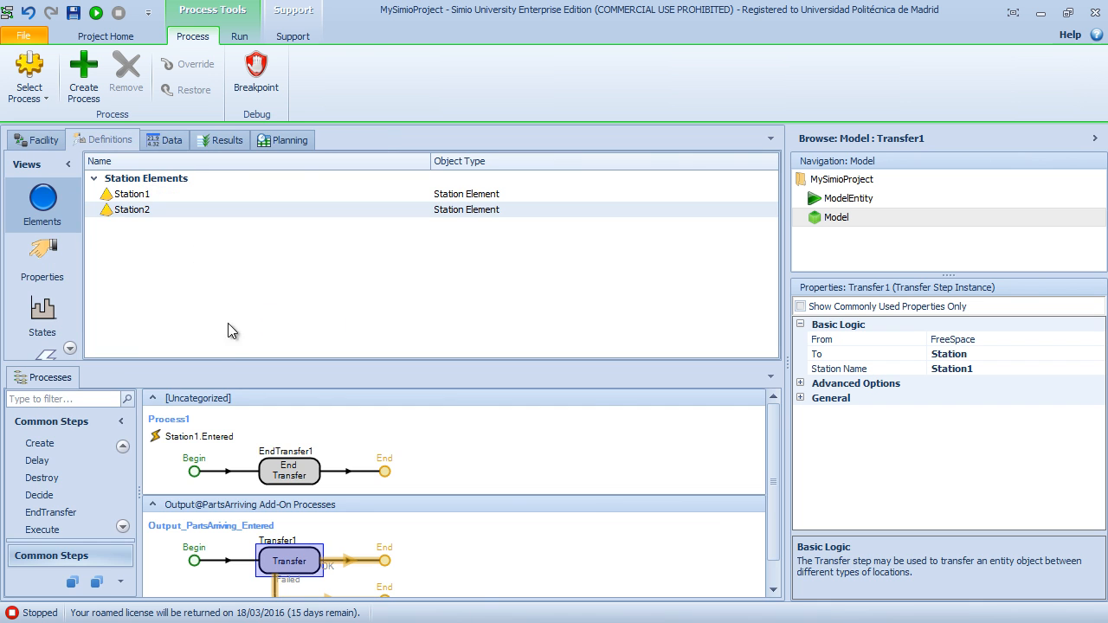
pyautogui.click(39, 140)
pyautogui.moveTo(239, 280); pyautogui.dragTo(233, 221)
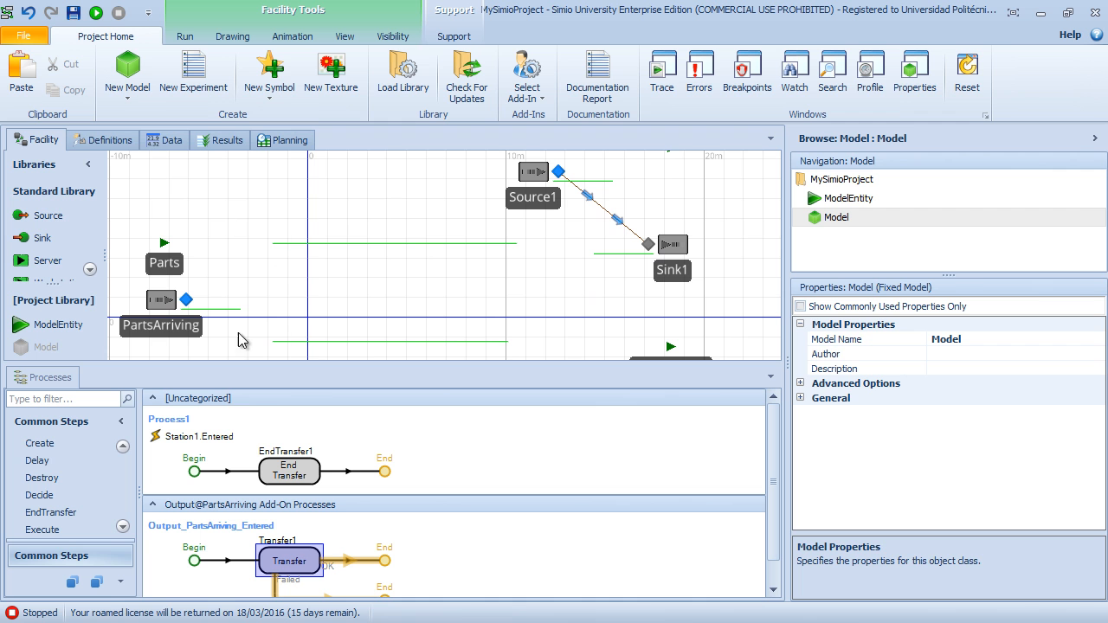
# Step: Set the From location of the Transfer step in Output_PartsArriving_Entered to CurrentNode
pyautogui.click(186, 299)
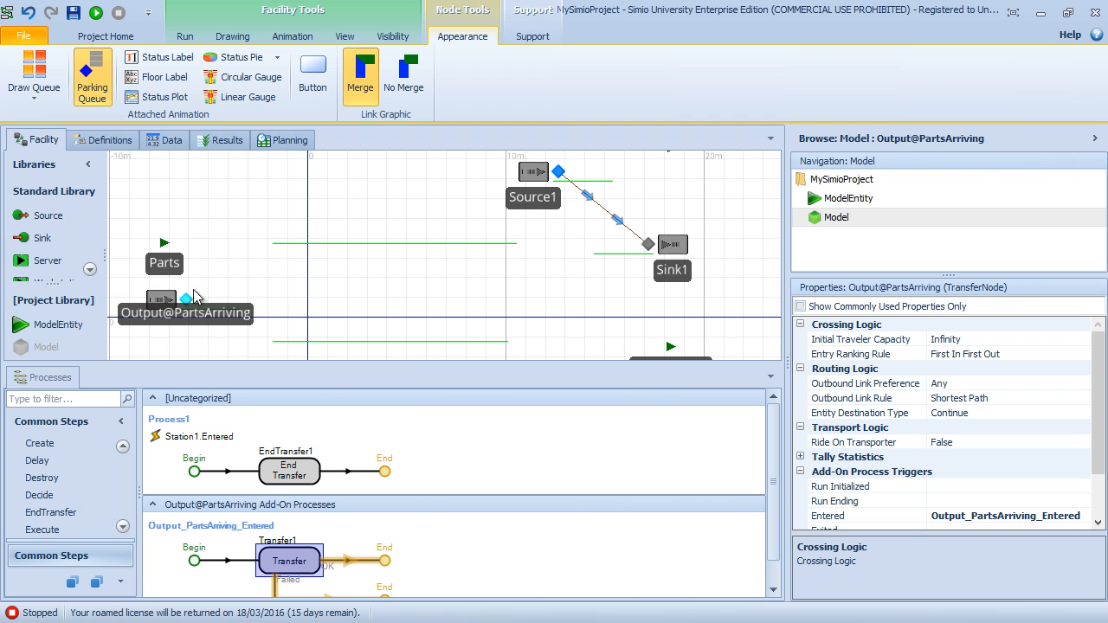
pyautogui.click(288, 559)
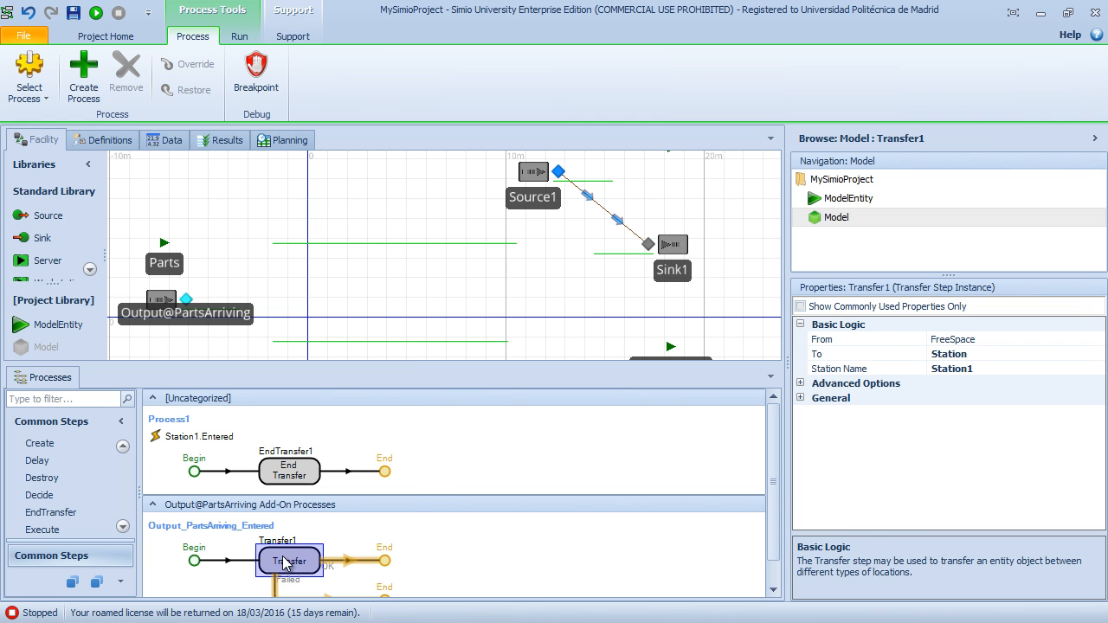
pyautogui.click(995, 343)
pyautogui.click(1097, 339)
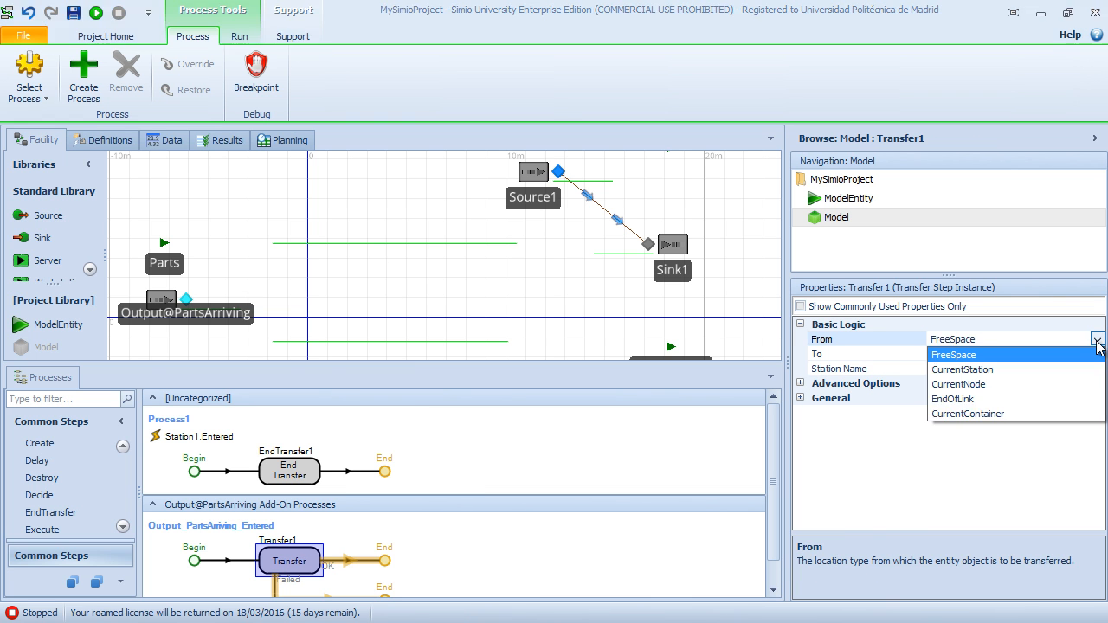
pyautogui.click(937, 386)
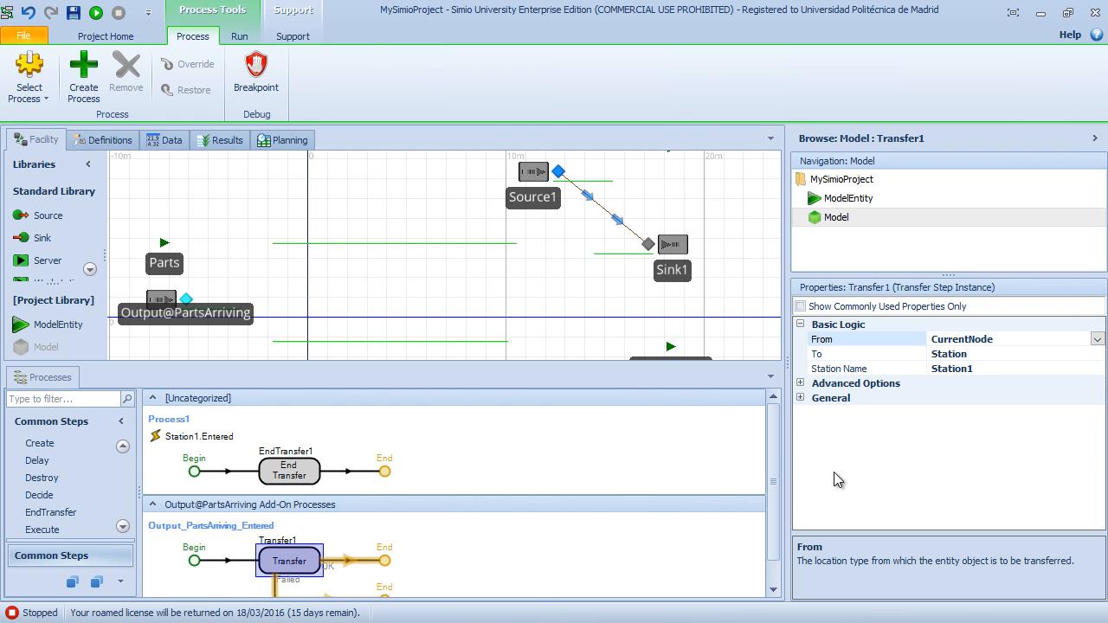
# Step: Step through the simulation and run it continuously to watch parts enter the Station1 queue
pyautogui.click(339, 260)
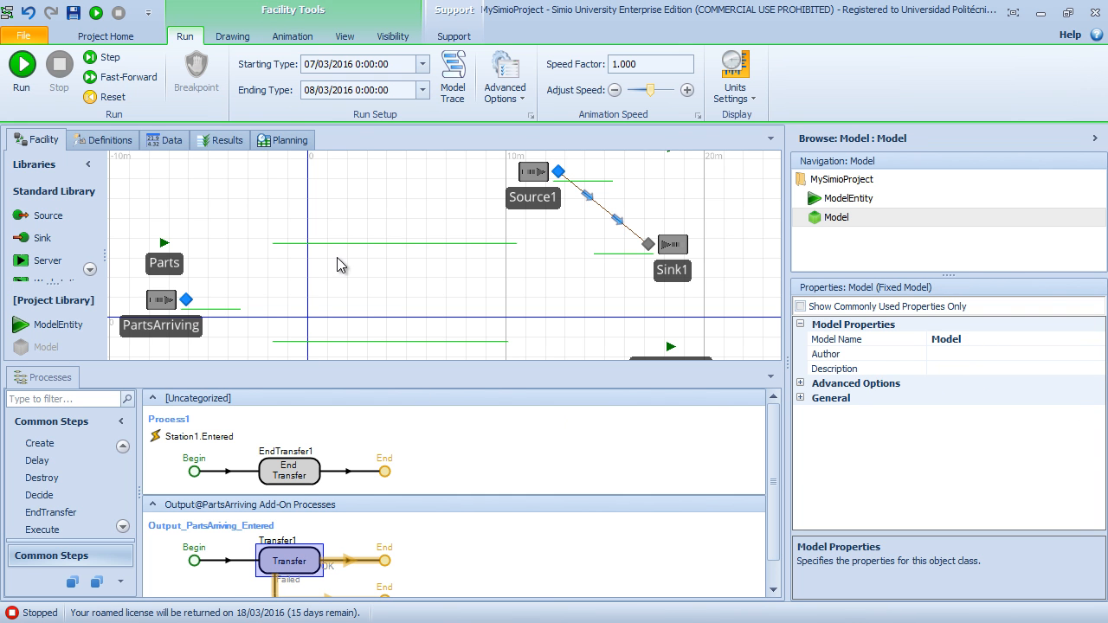
pyautogui.click(108, 60)
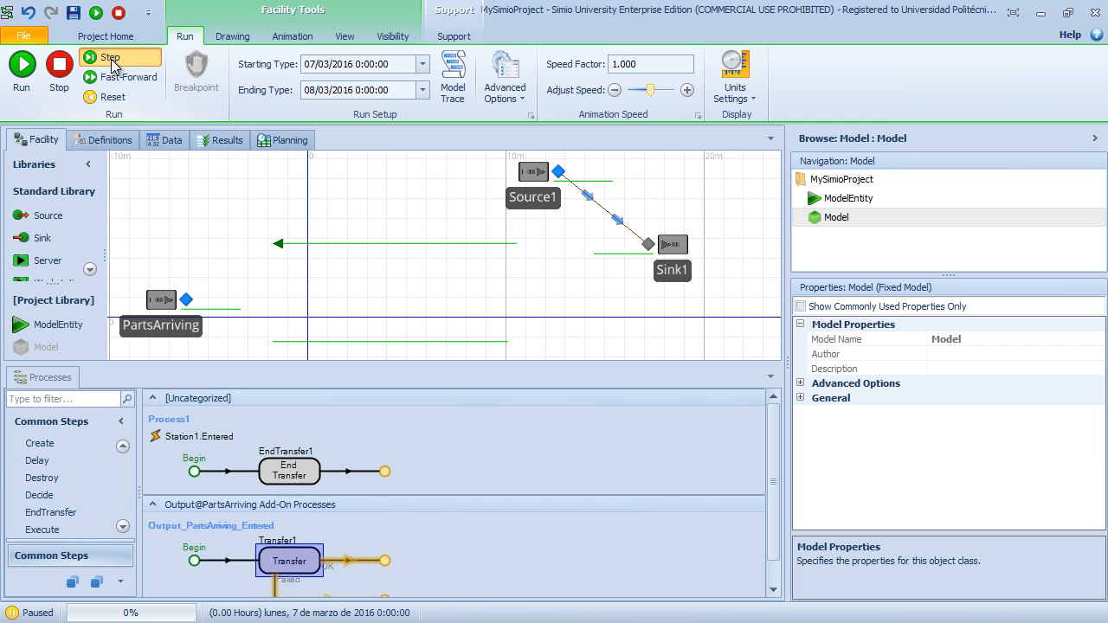
pyautogui.click(108, 58)
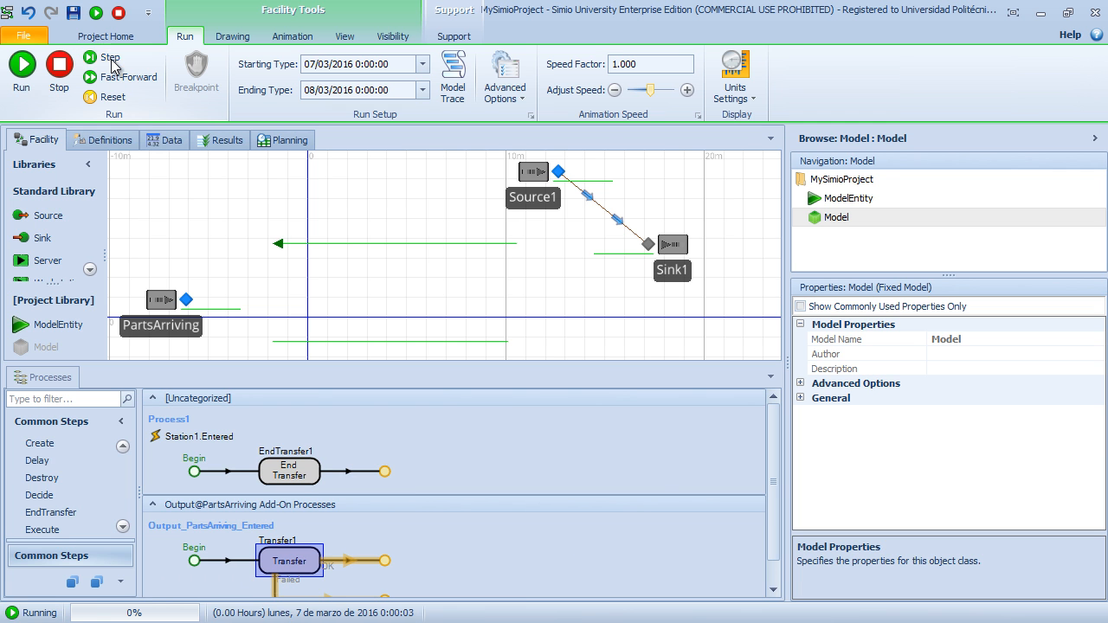
pyautogui.click(26, 73)
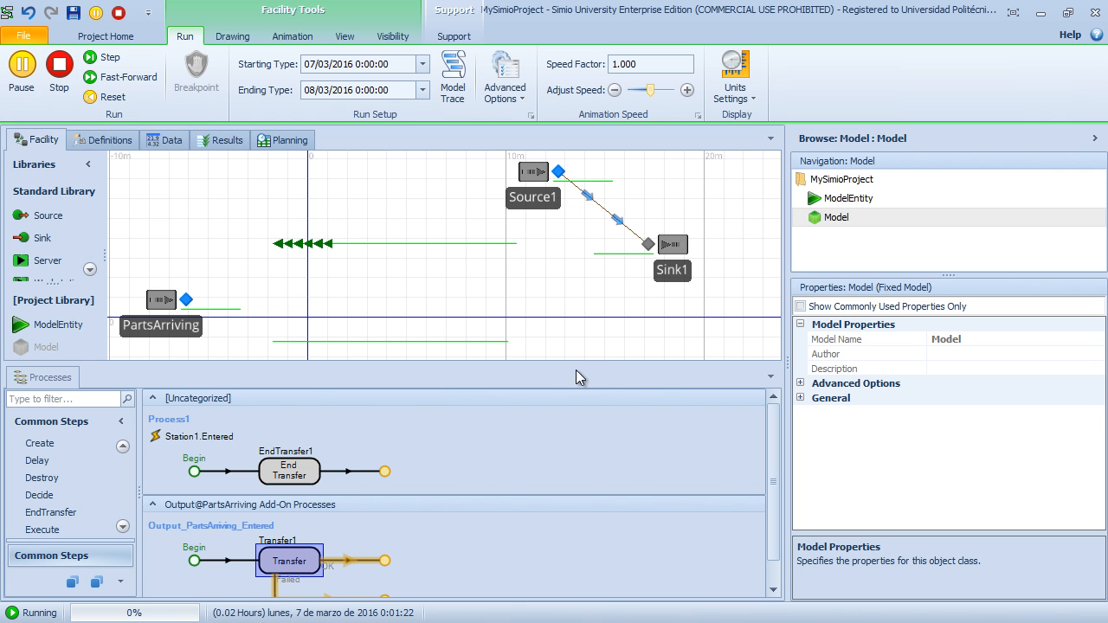
# Step: Move Source1 down to just above Source2 and Sink2 up to just below Sink1 in the Facility view
pyautogui.moveTo(576, 363); pyautogui.dragTo(579, 437)
pyautogui.moveTo(560, 279); pyautogui.dragTo(539, 310)
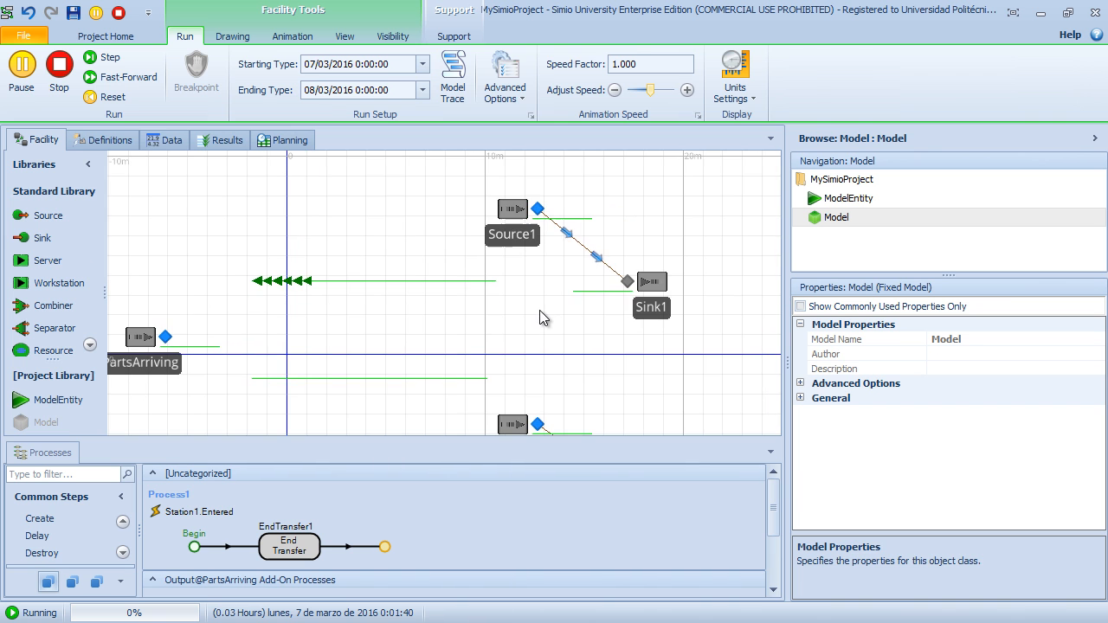
pyautogui.moveTo(520, 207); pyautogui.dragTo(520, 335)
pyautogui.moveTo(533, 256); pyautogui.dragTo(514, 178)
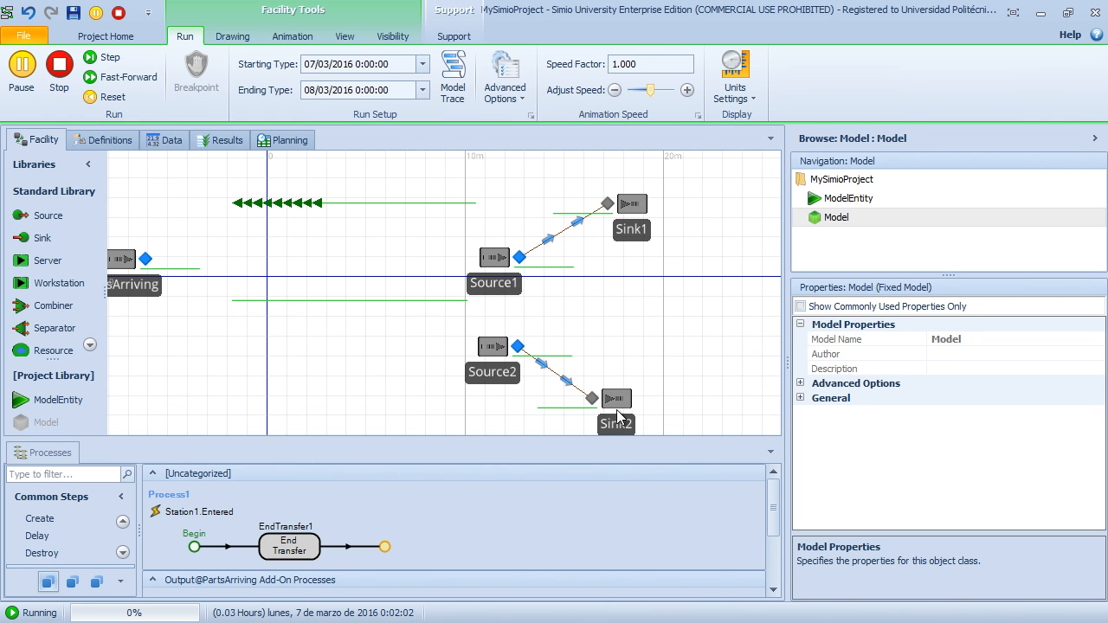
pyautogui.click(621, 329)
pyautogui.moveTo(621, 329); pyautogui.dragTo(636, 288)
pyautogui.moveTo(448, 229); pyautogui.dragTo(466, 281)
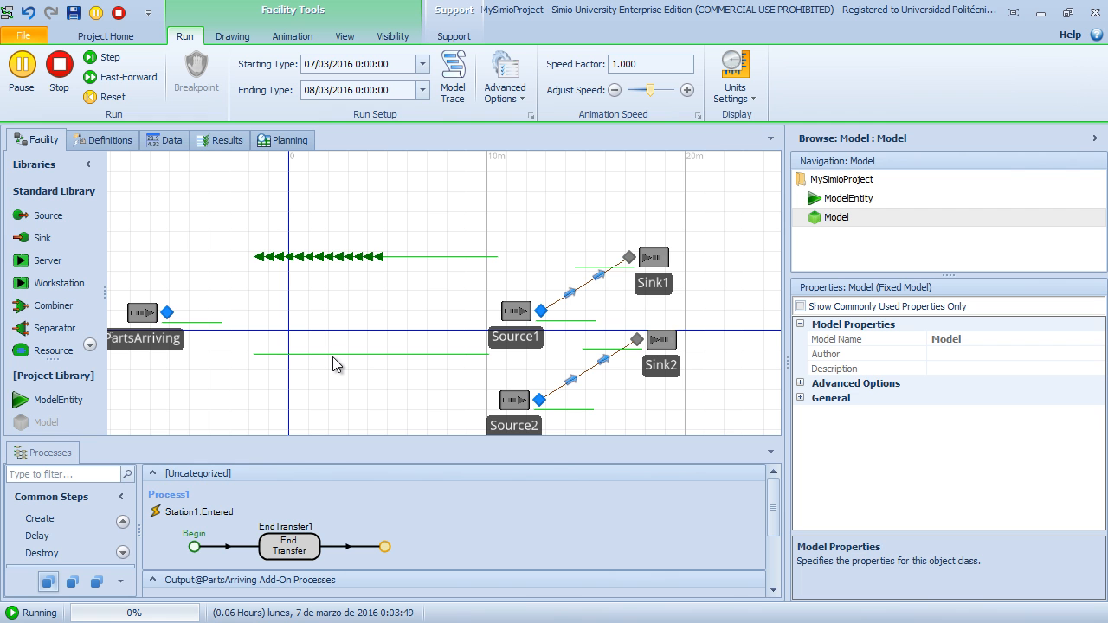
# Step: Stop the running simulation and return the model to edit mode
pyautogui.click(72, 83)
pyautogui.moveTo(181, 396); pyautogui.dragTo(217, 398)
pyautogui.click(188, 342)
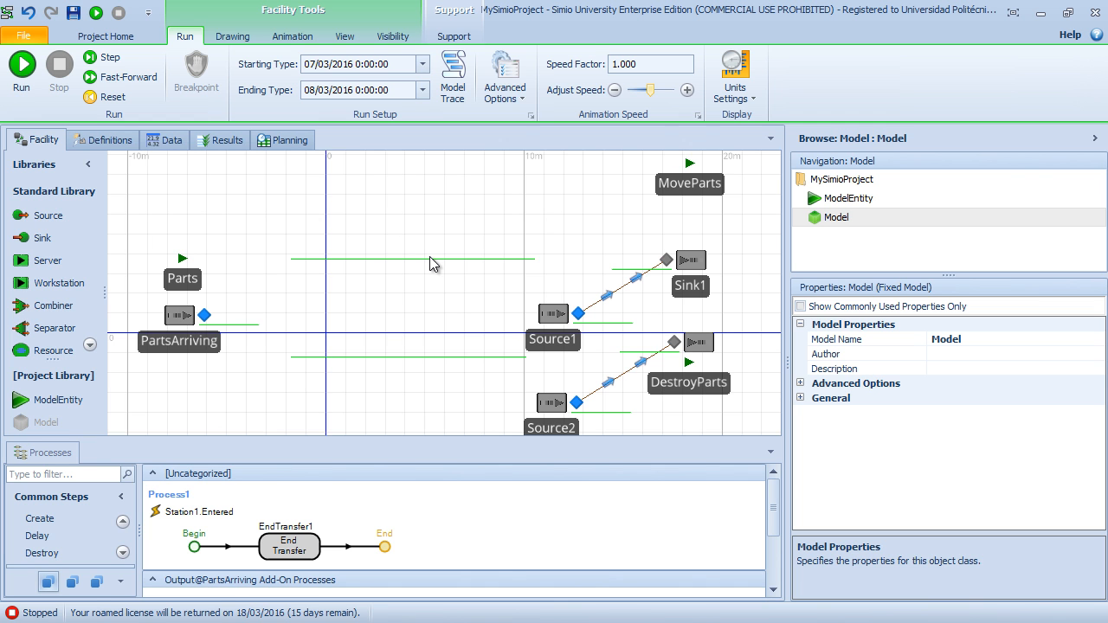
pyautogui.moveTo(423, 303); pyautogui.dragTo(394, 293)
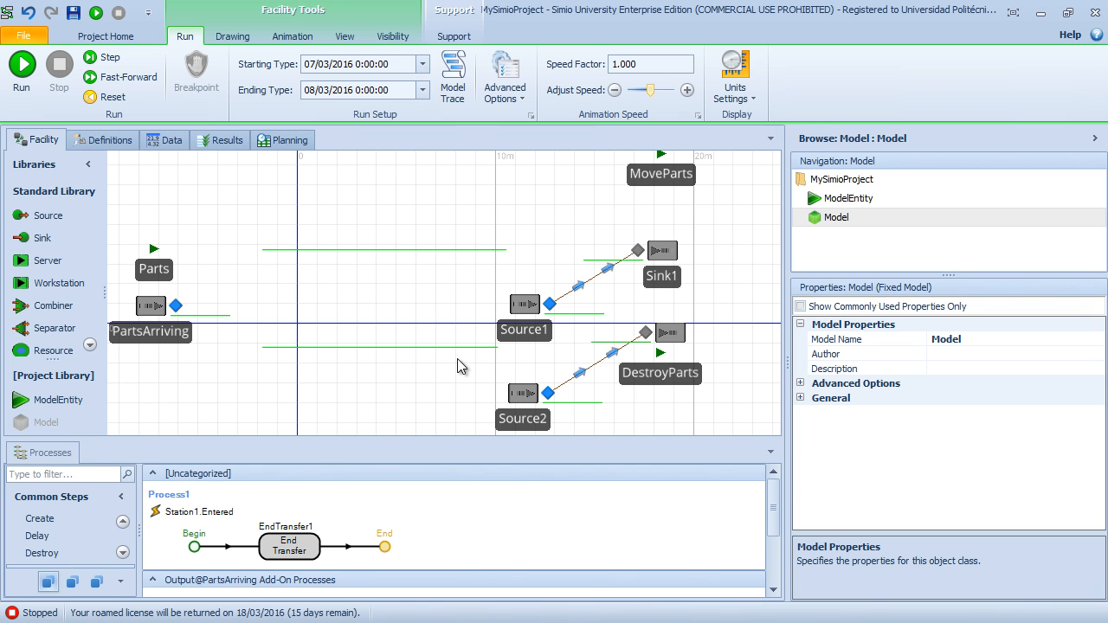
# Step: Create a new add-on process for the Exited trigger of Source1's output node
pyautogui.click(549, 305)
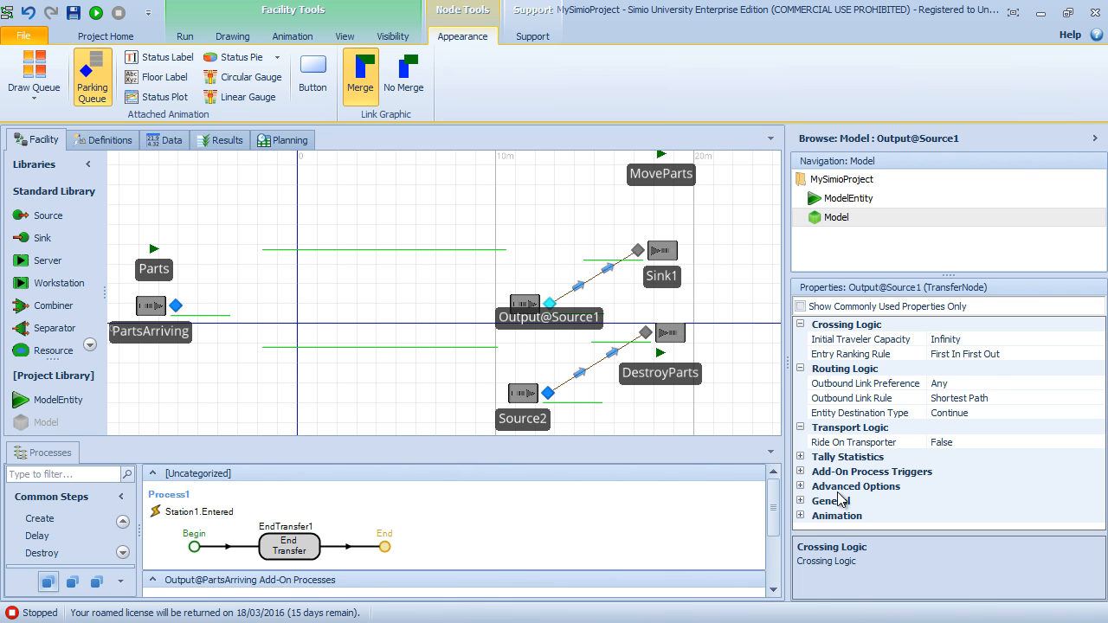
pyautogui.click(802, 471)
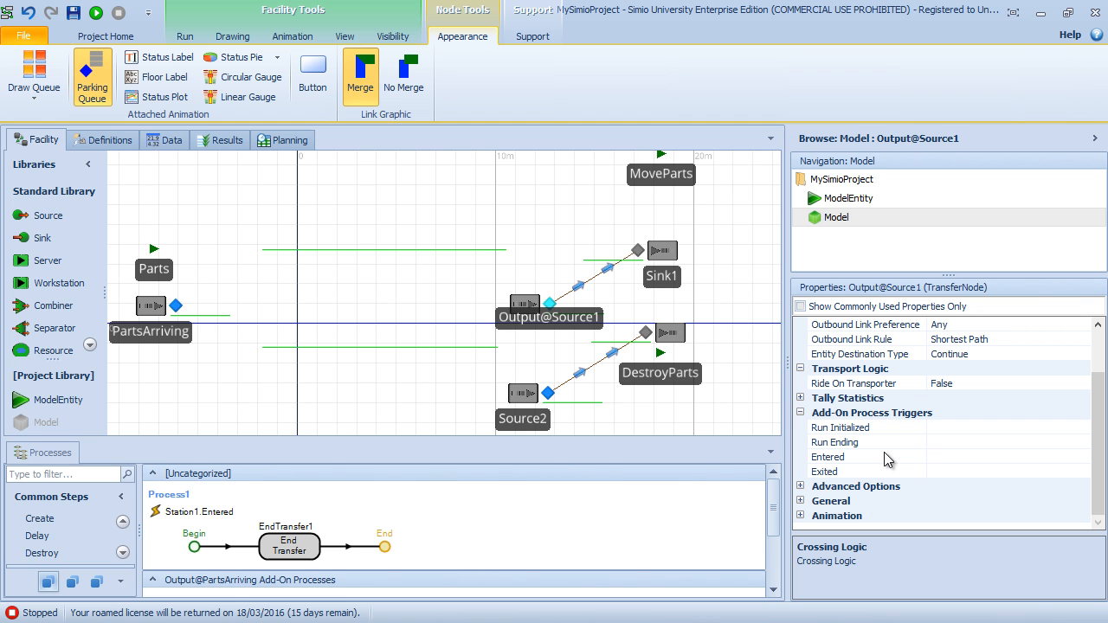
pyautogui.click(956, 468)
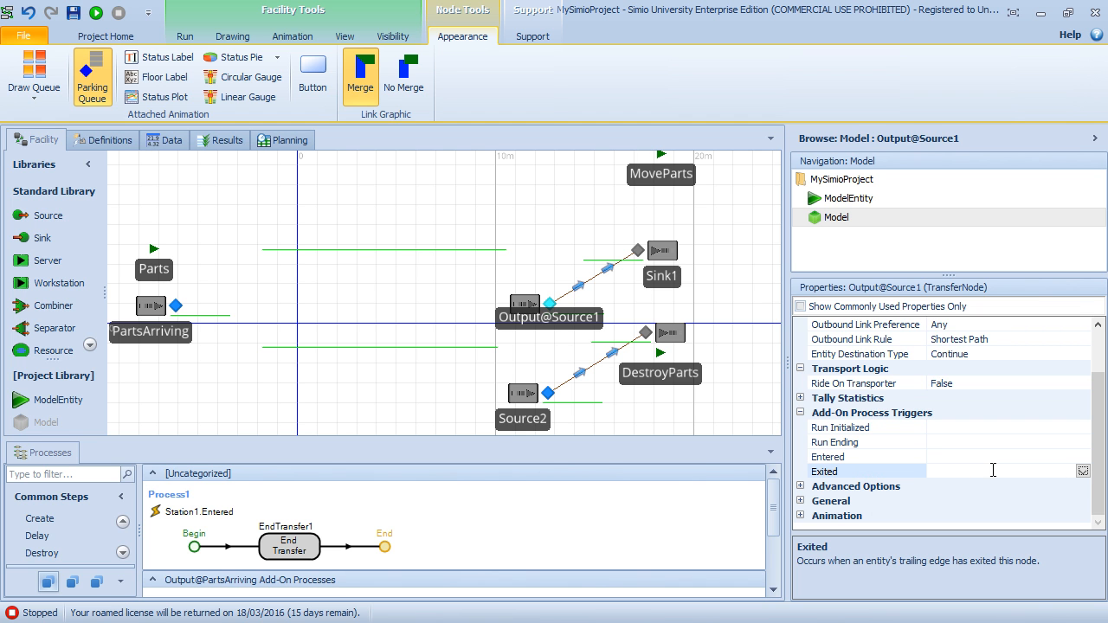
pyautogui.click(1081, 472)
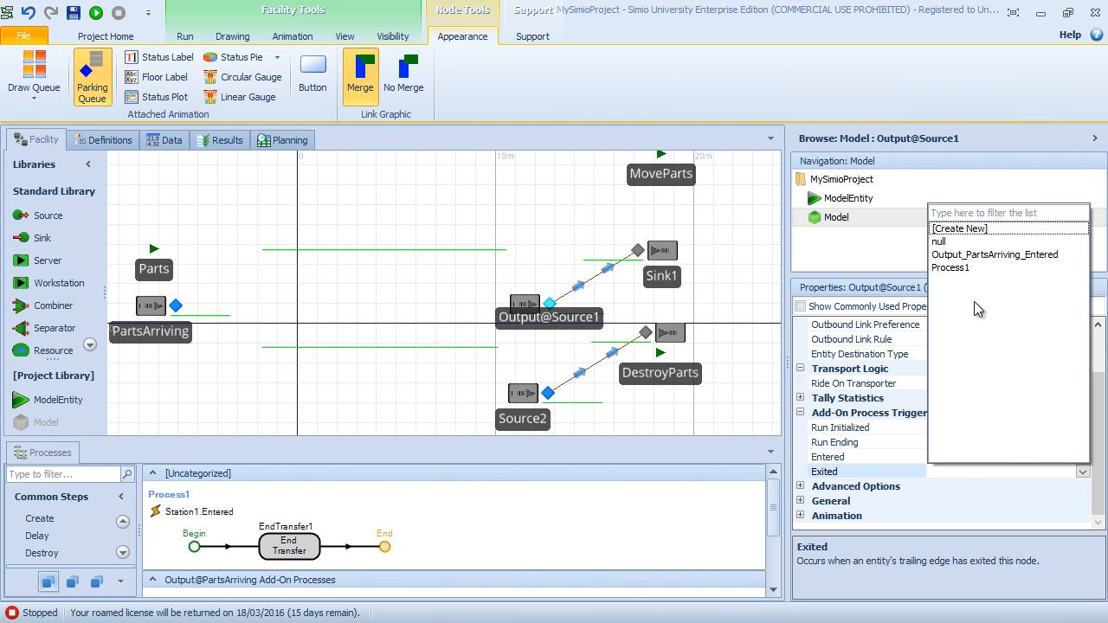
pyautogui.click(957, 230)
# Step: Enlarge the Processes view and add a Search step to the Output_Source1_Exited process
pyautogui.scroll(-1, 329, 455)
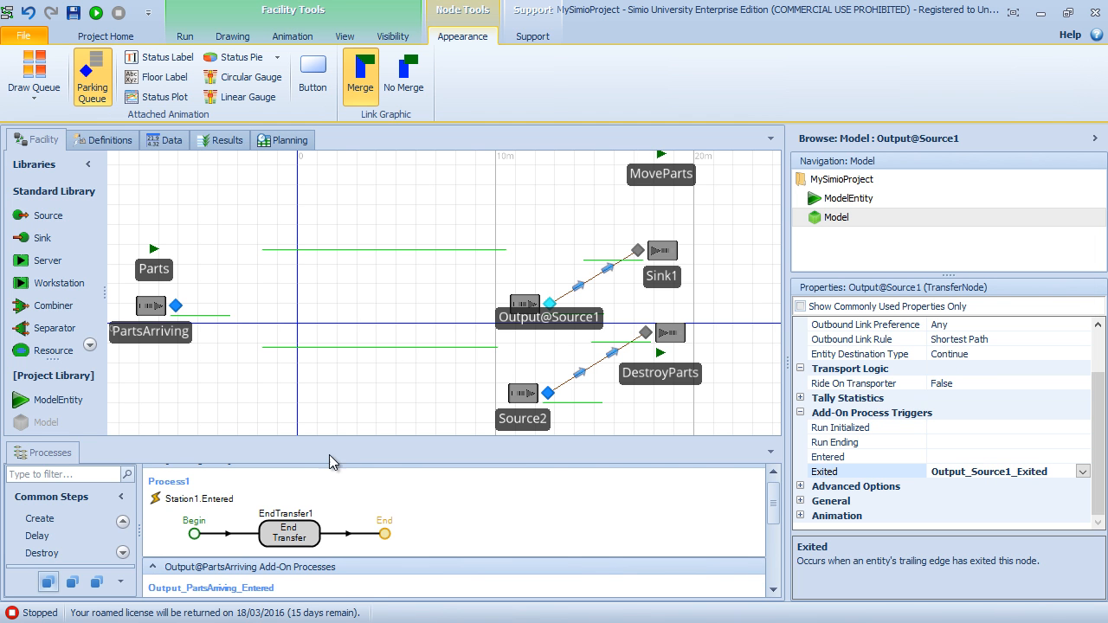
pyautogui.moveTo(339, 440); pyautogui.dragTo(346, 340)
pyautogui.scroll(-3, 334, 425)
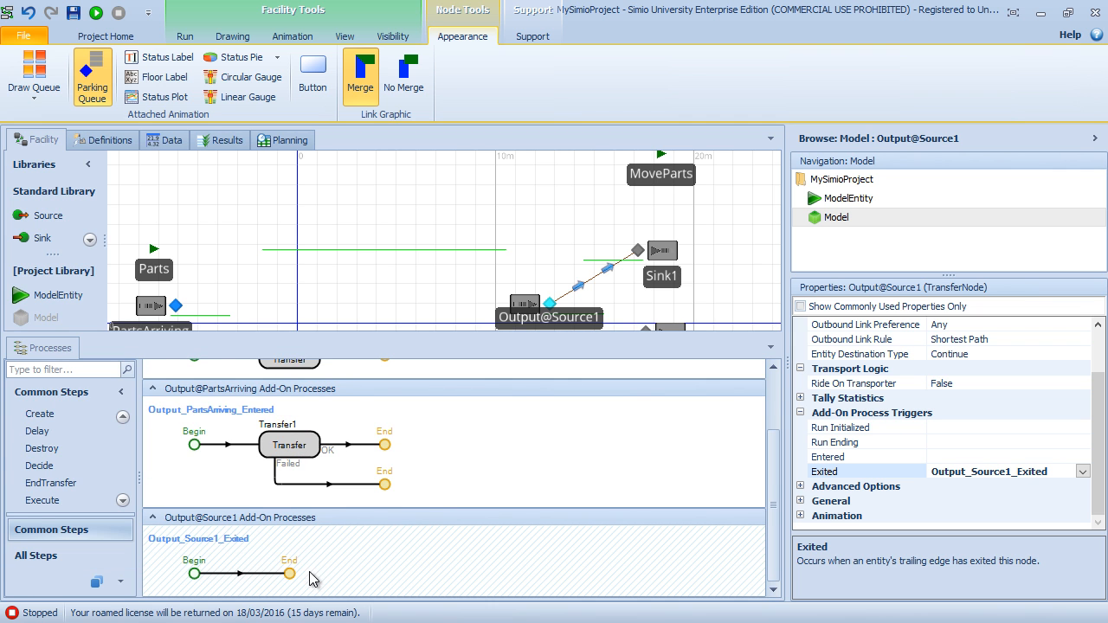
pyautogui.moveTo(319, 293); pyautogui.dragTo(304, 219)
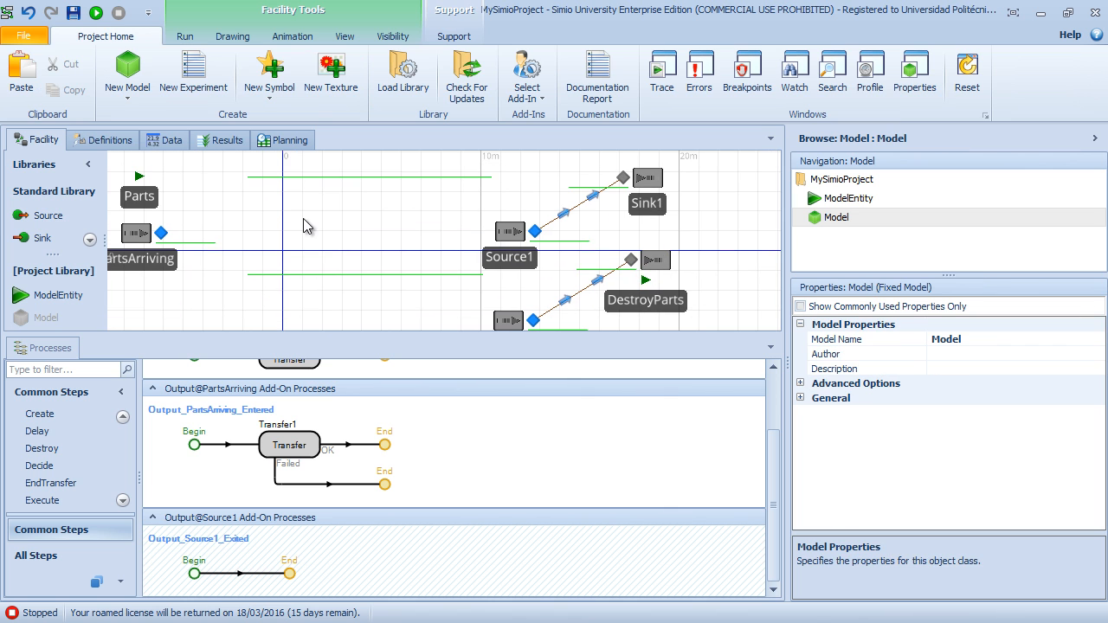
pyautogui.moveTo(405, 232); pyautogui.dragTo(430, 269)
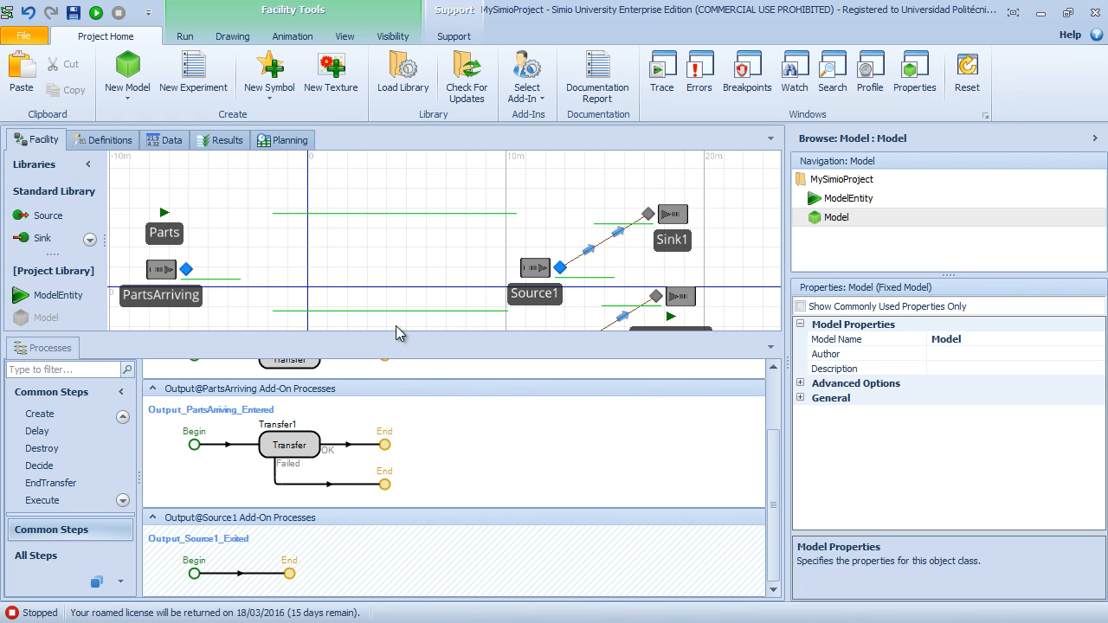
pyautogui.click(123, 501)
pyautogui.click(123, 502)
pyautogui.click(123, 502)
pyautogui.click(123, 502)
pyautogui.click(123, 501)
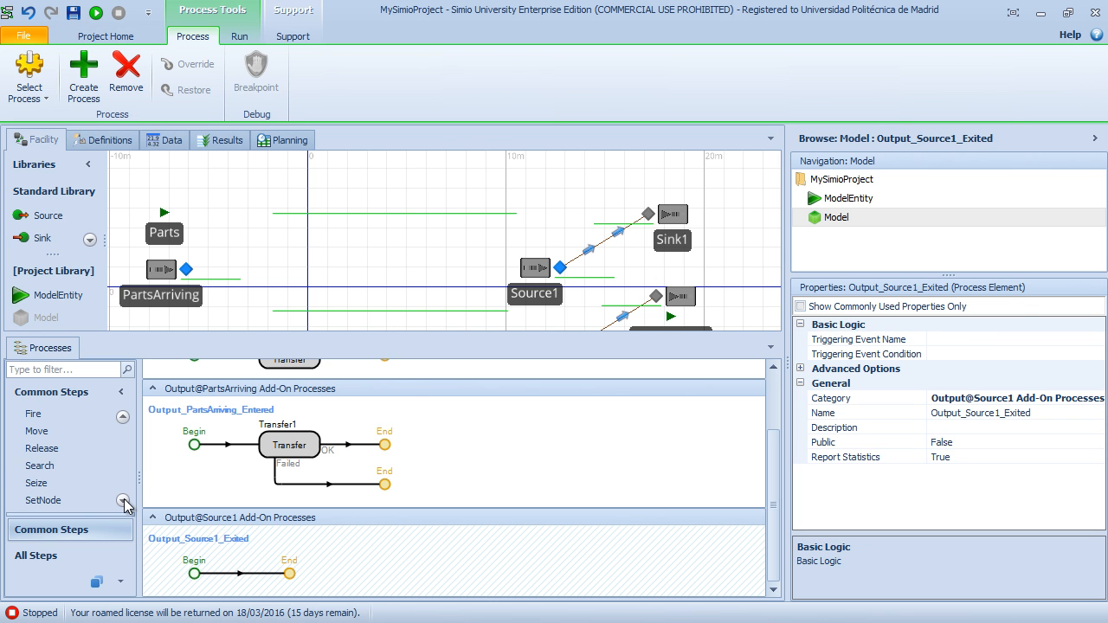
pyautogui.moveTo(39, 466); pyautogui.dragTo(289, 573)
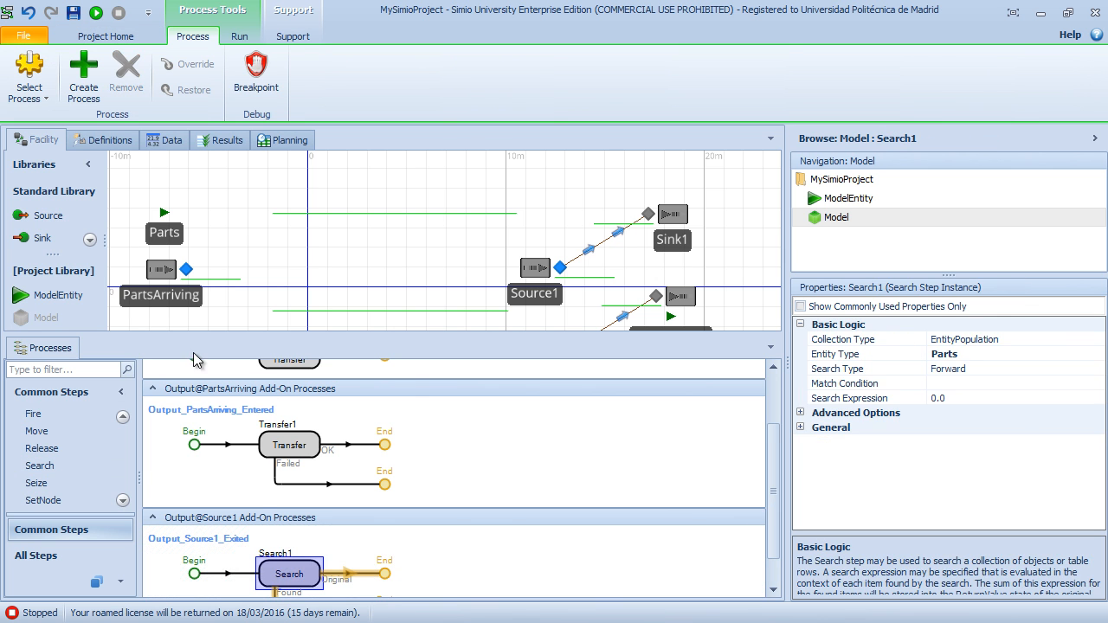
# Step: Dock the Processes view as a full-size tab beside Facility, check the Facility view, and return to the processes
pyautogui.moveTo(58, 350); pyautogui.dragTo(104, 141)
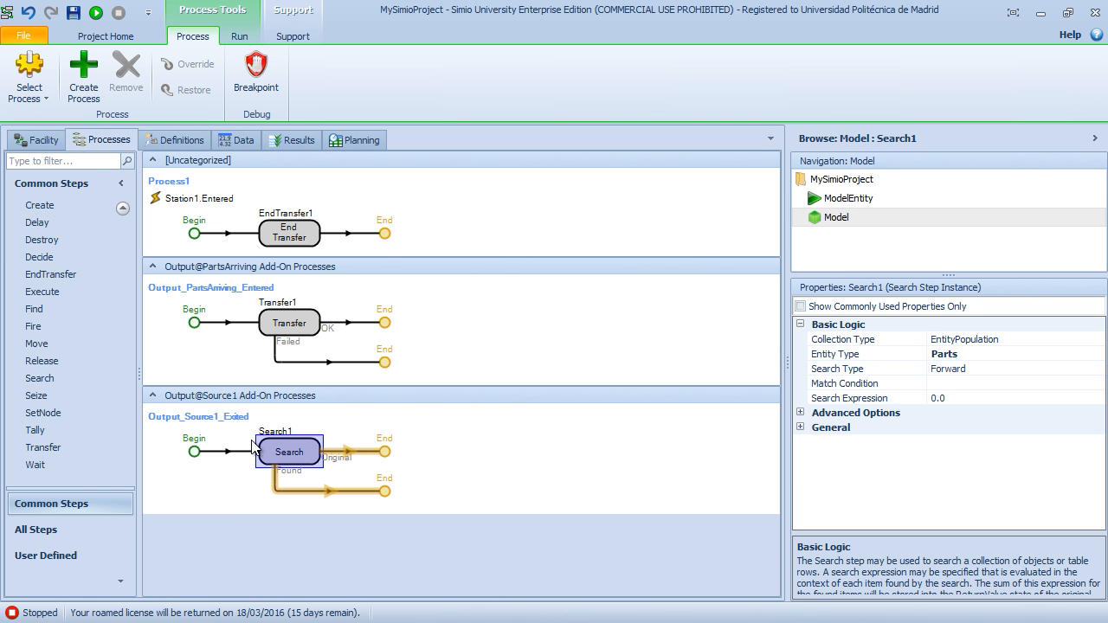
pyautogui.click(44, 141)
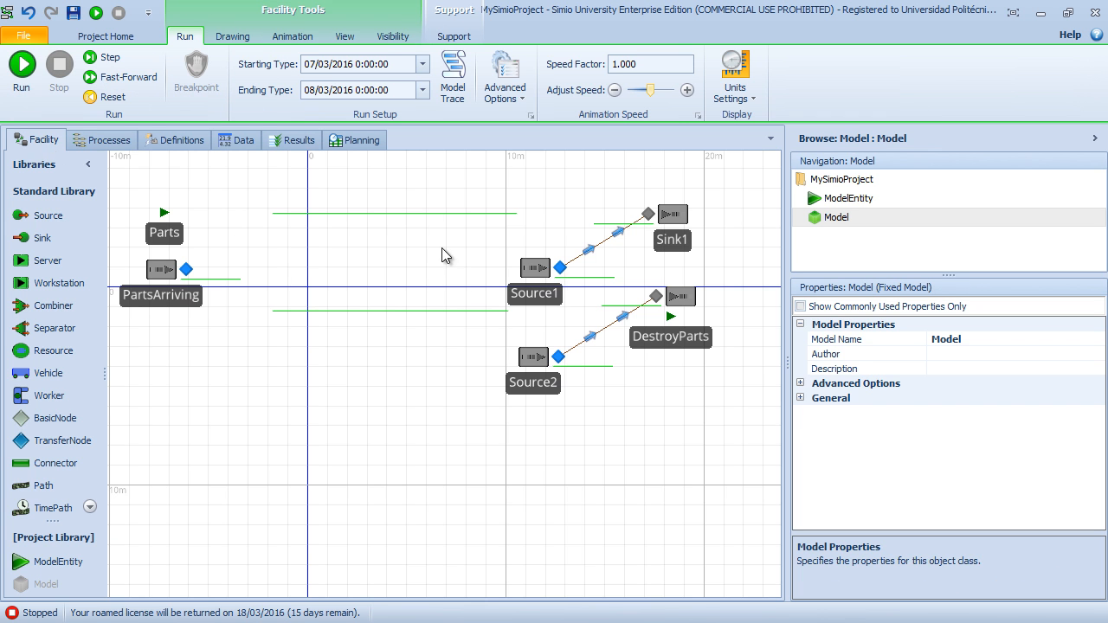
pyautogui.click(103, 139)
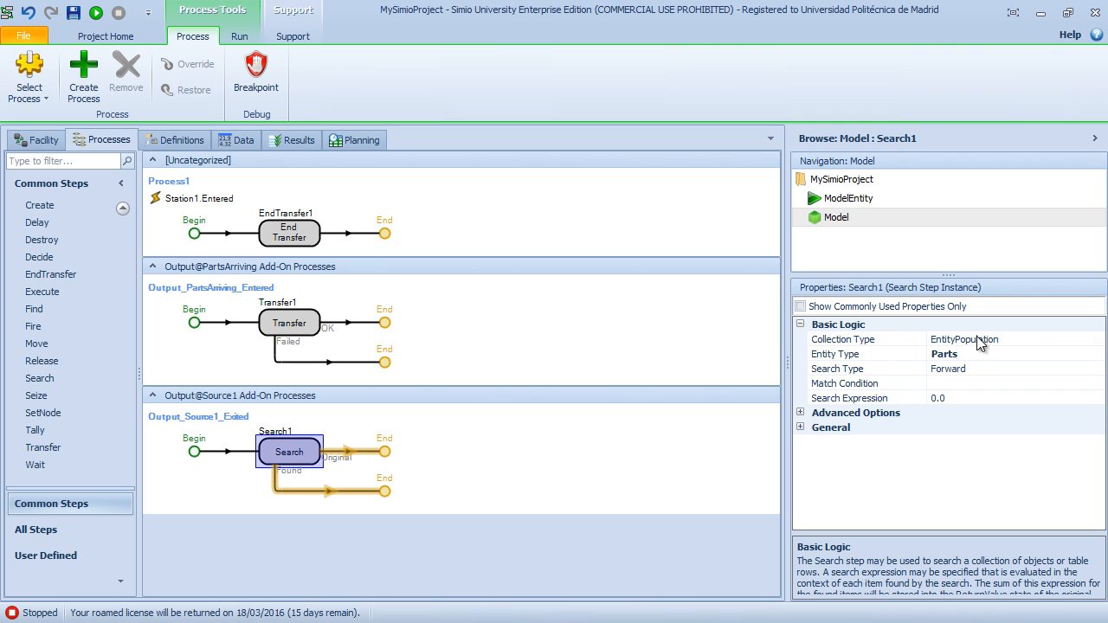
# Step: Set the Collection Type of the Search step in Output_Source1_Exited to QueueState
pyautogui.click(1097, 339)
pyautogui.click(1098, 340)
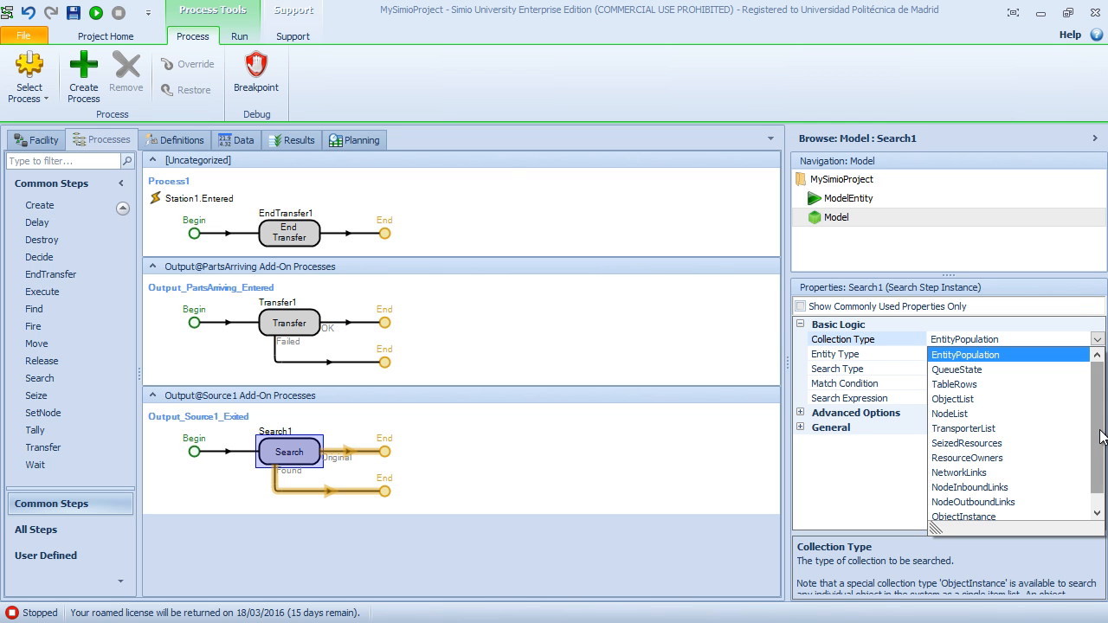
pyautogui.click(1097, 512)
pyautogui.moveTo(1096, 507); pyautogui.dragTo(1096, 431)
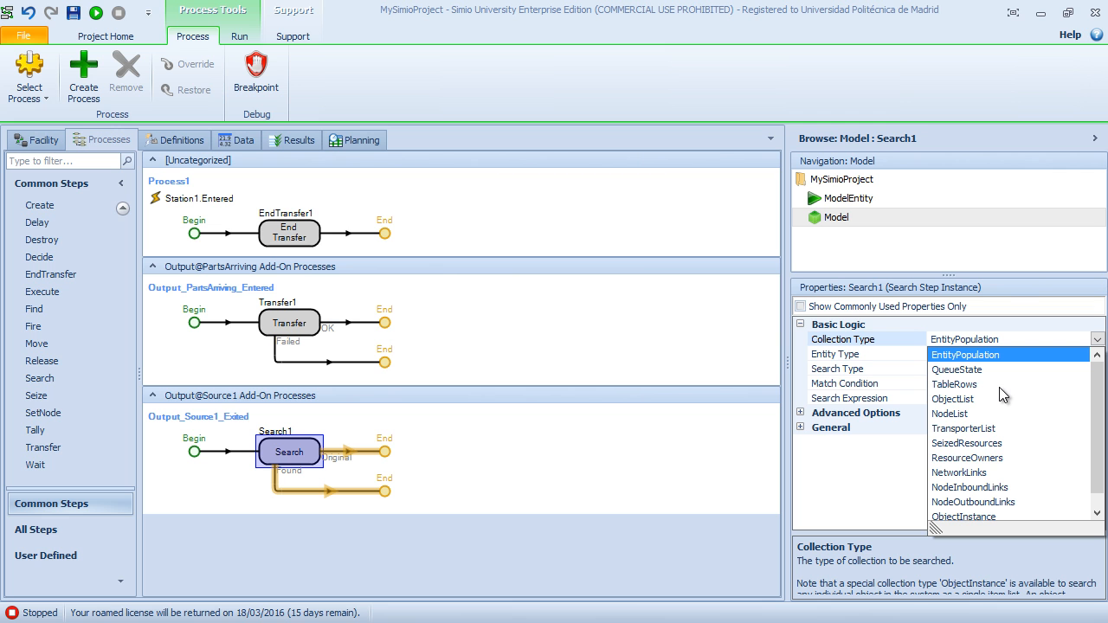
pyautogui.click(945, 369)
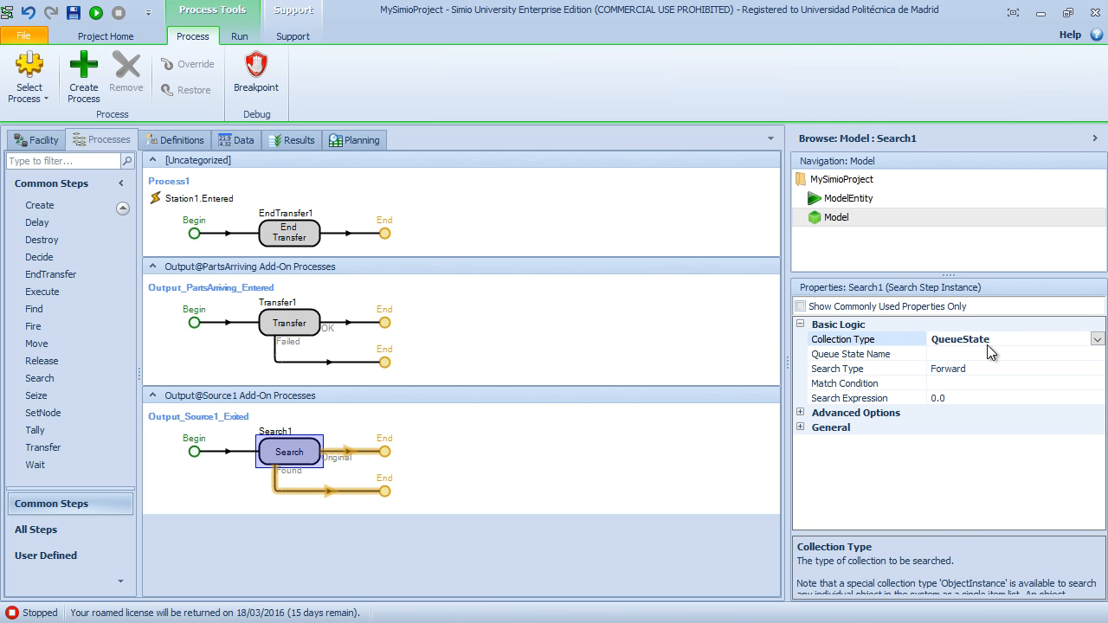
# Step: Set the Search step's Queue State Name to Station1.Contents
pyautogui.click(1035, 355)
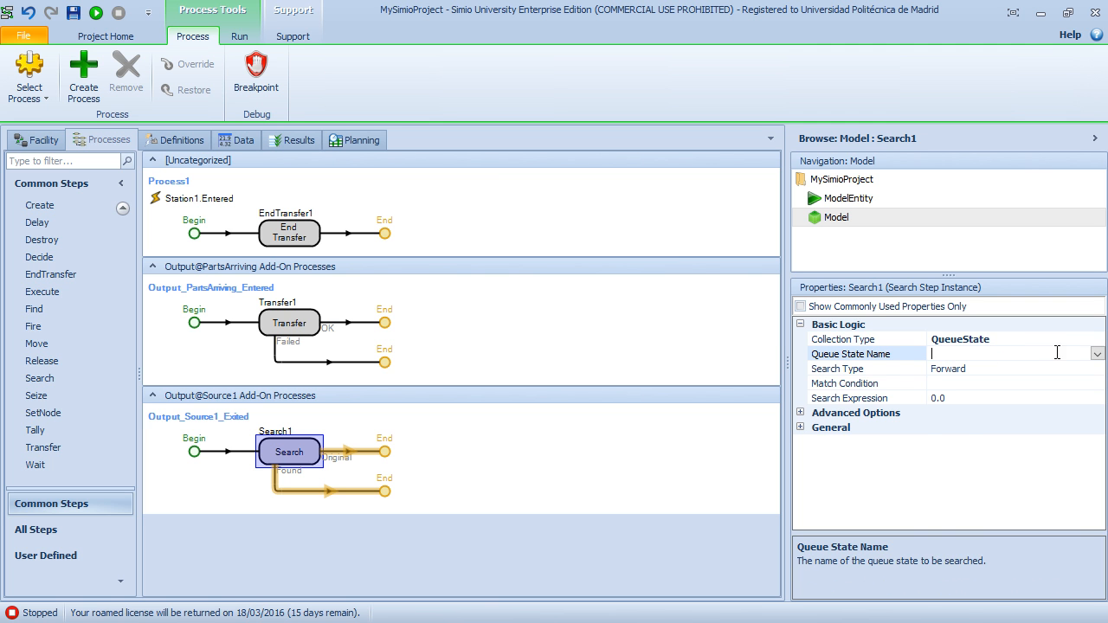
pyautogui.click(1097, 354)
pyautogui.scroll(-1, 959, 448)
pyautogui.scroll(-10, 961, 450)
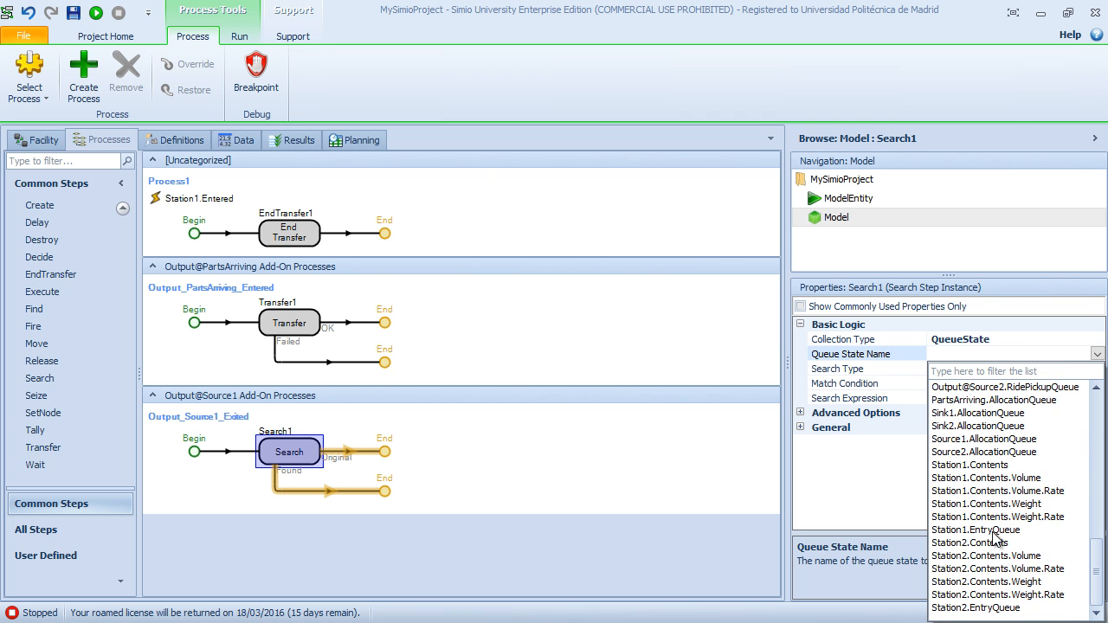
pyautogui.click(993, 466)
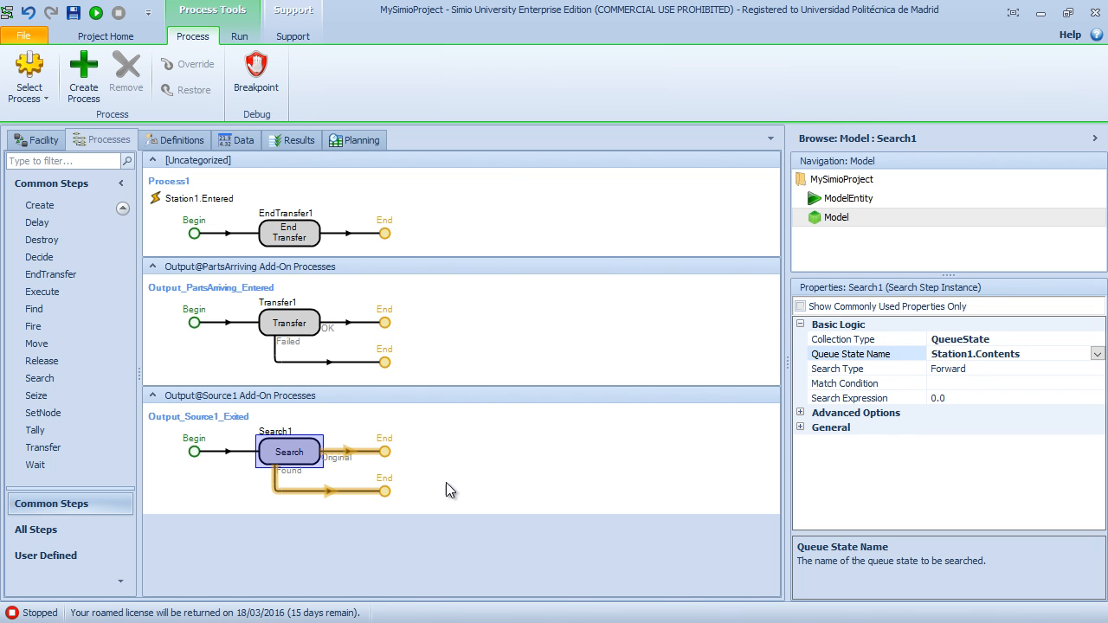
# Step: Set the Search step's Limit to Infinity in its advanced options
pyautogui.click(802, 414)
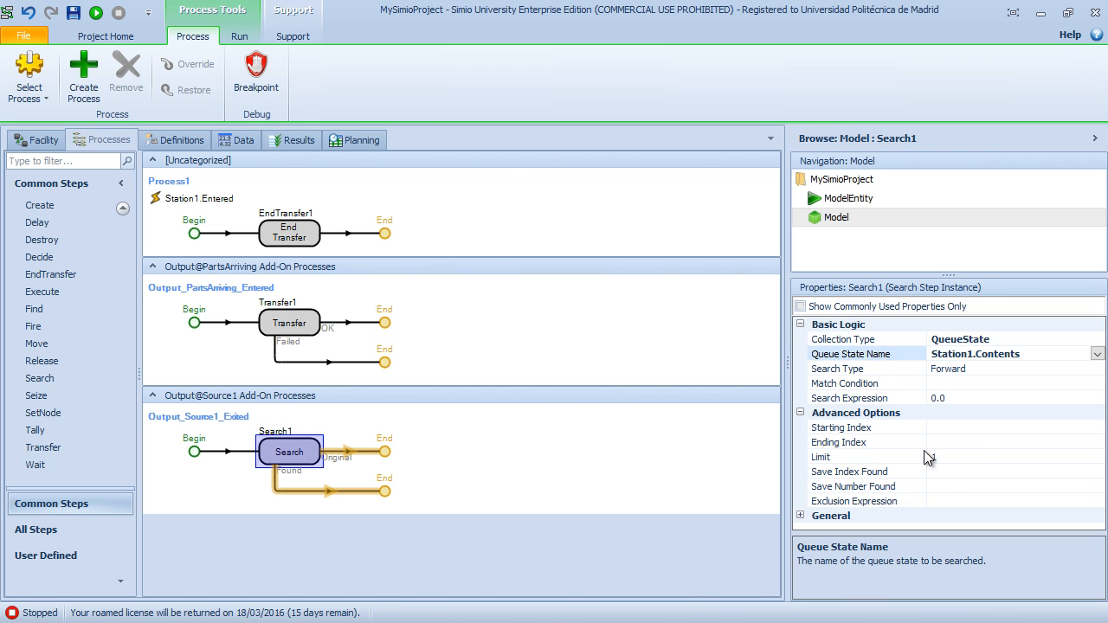
pyautogui.click(928, 457)
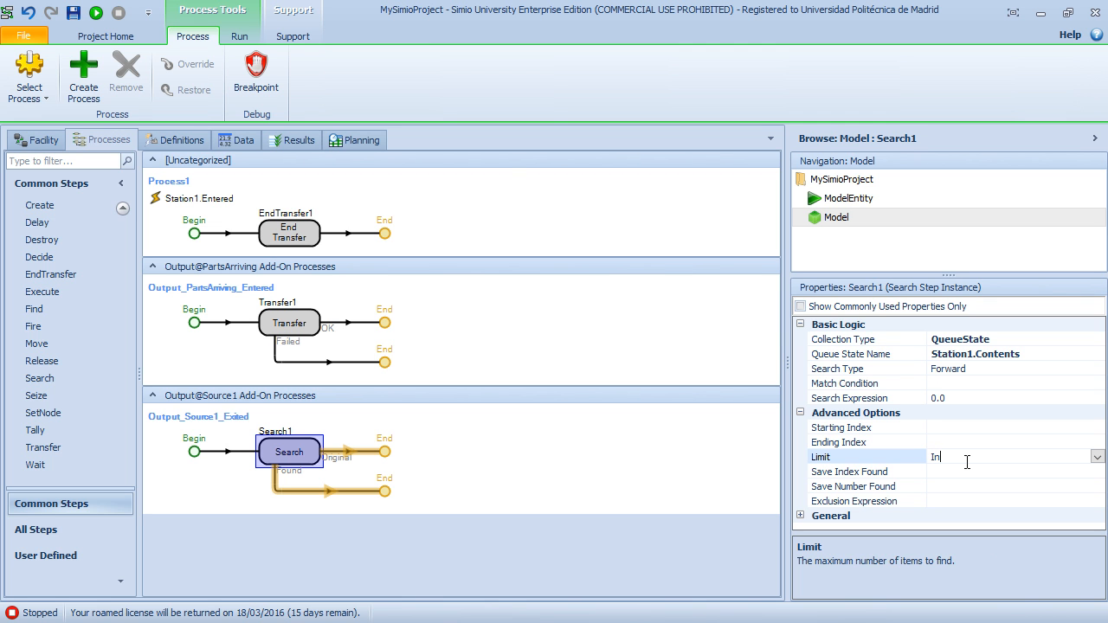
pyautogui.write('Infinity')
pyautogui.press('Return')
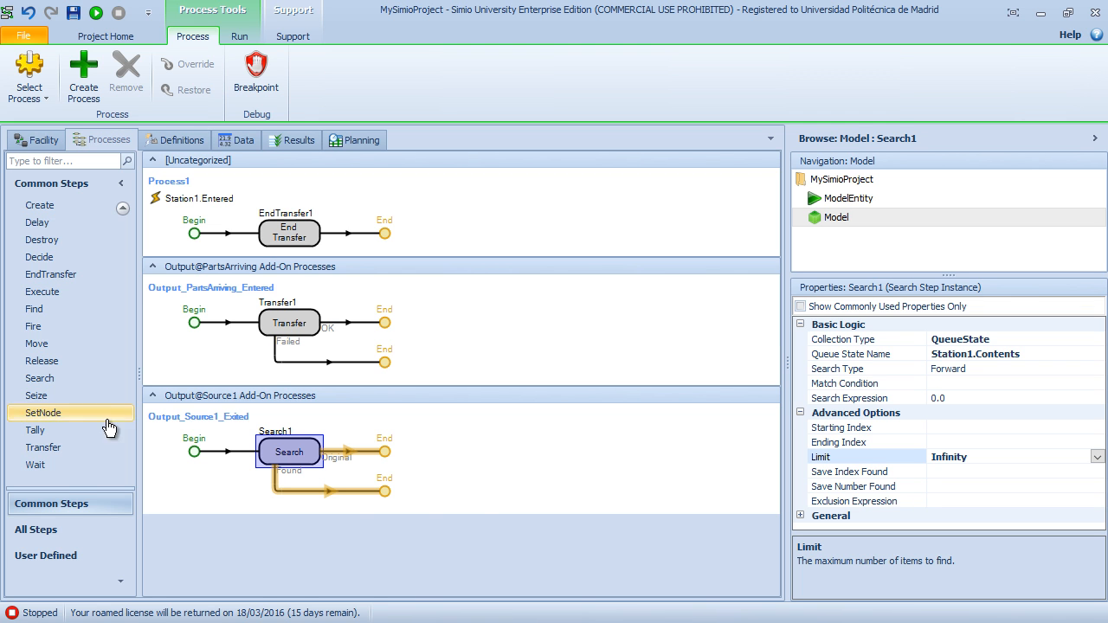
# Step: Add a Transfer step to the Found branch of the Search step and set its From location to CurrentStation
pyautogui.moveTo(303, 456)
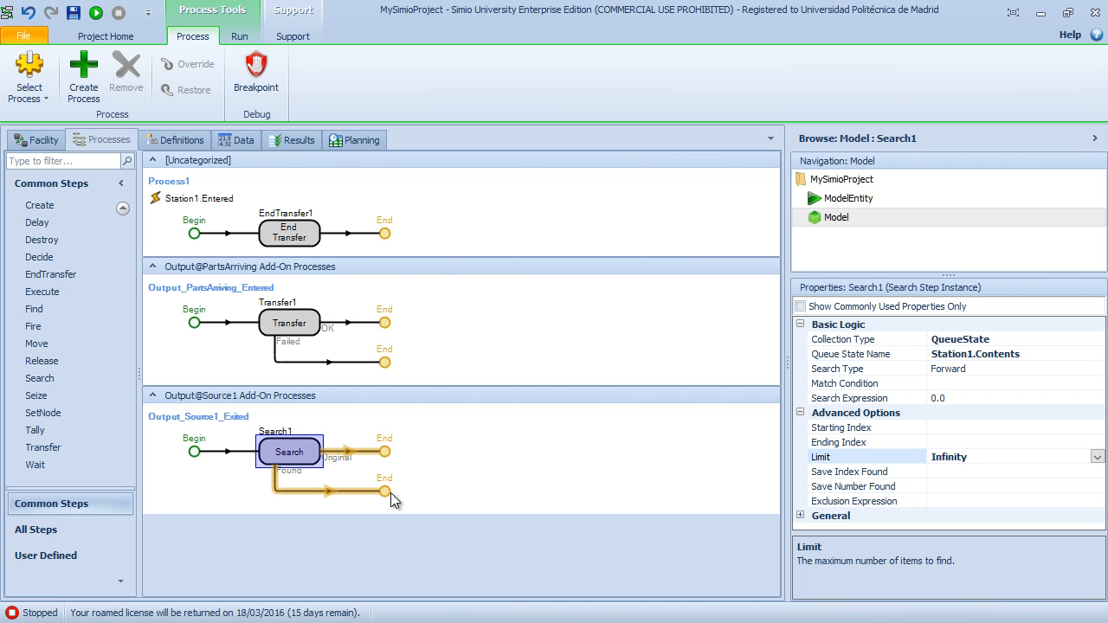
pyautogui.moveTo(44, 448); pyautogui.dragTo(396, 493)
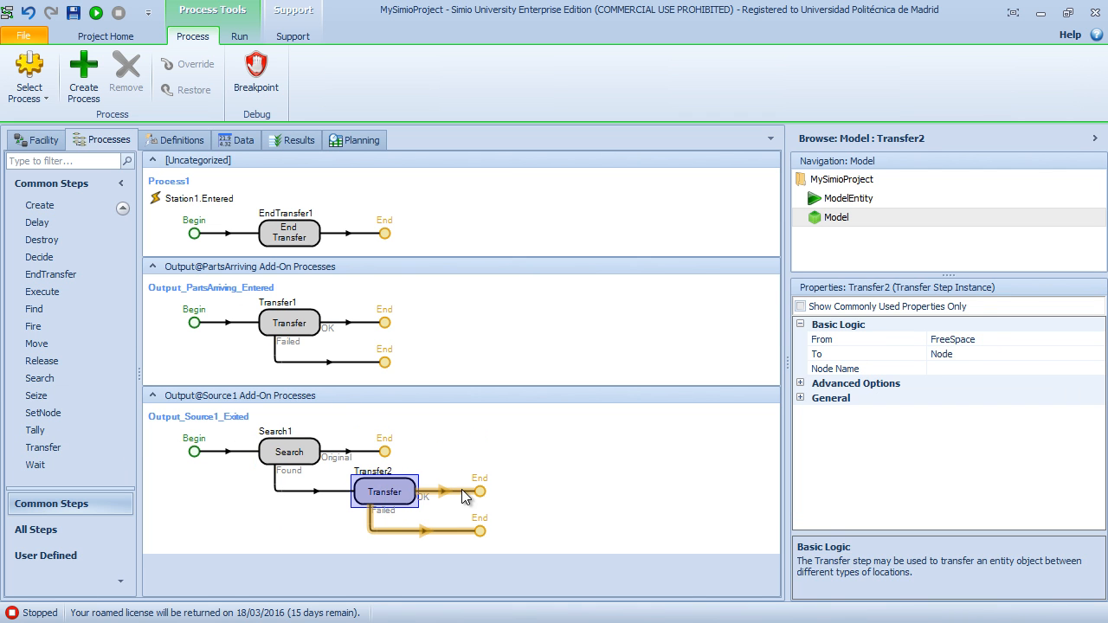
pyautogui.click(1059, 337)
pyautogui.click(1097, 340)
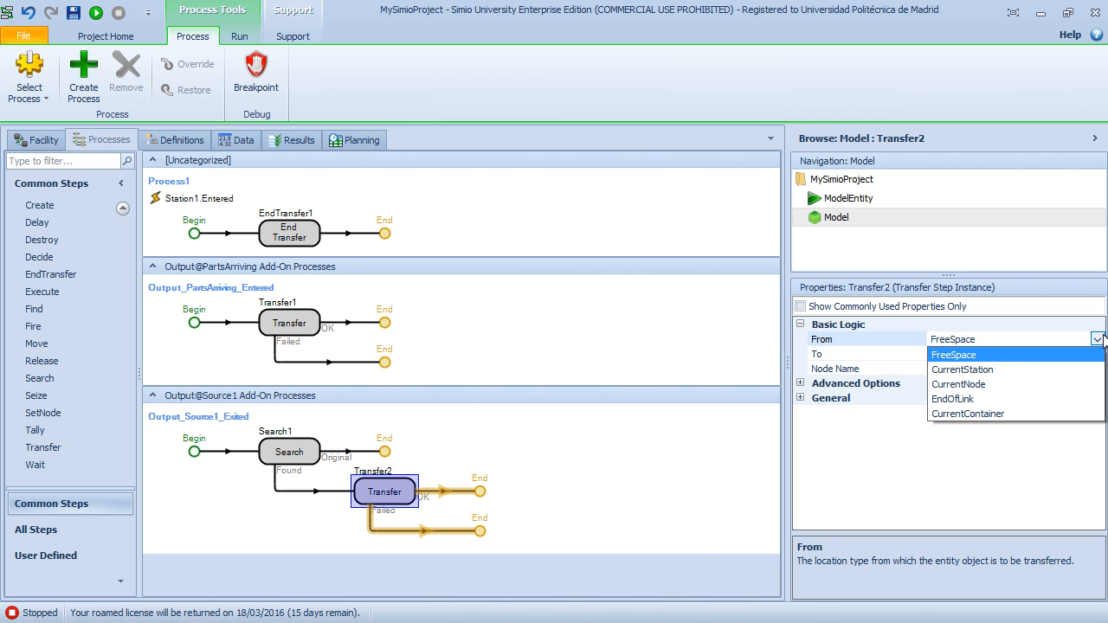
pyautogui.click(959, 370)
# Step: Set the new Transfer step's To location to Station, with Station2 as the station name
pyautogui.click(1024, 355)
pyautogui.click(1096, 353)
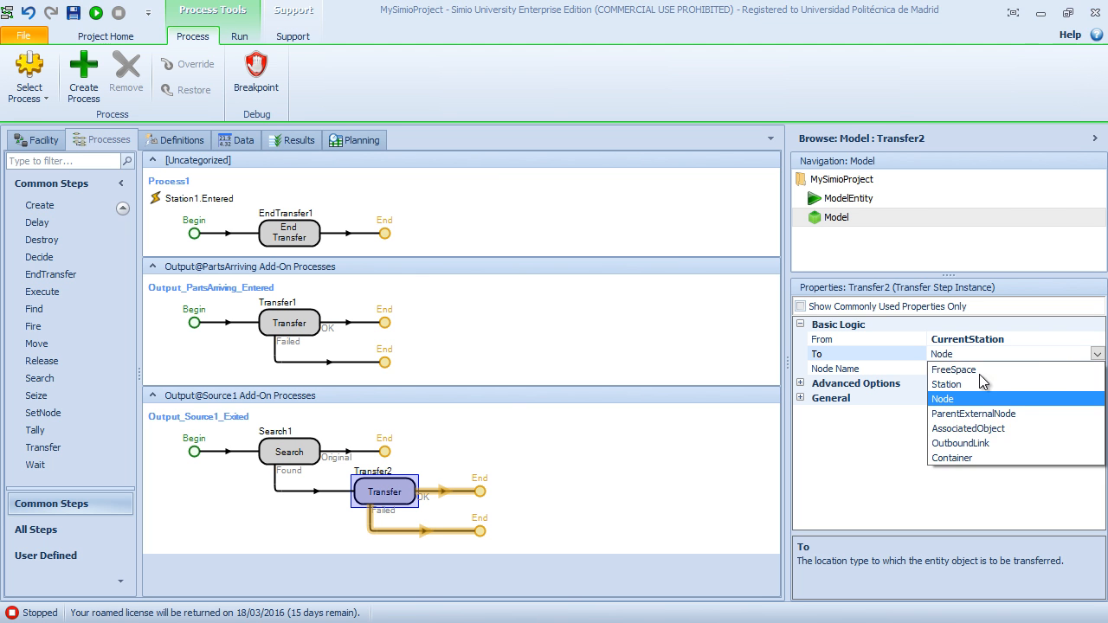
pyautogui.click(972, 385)
pyautogui.click(1096, 368)
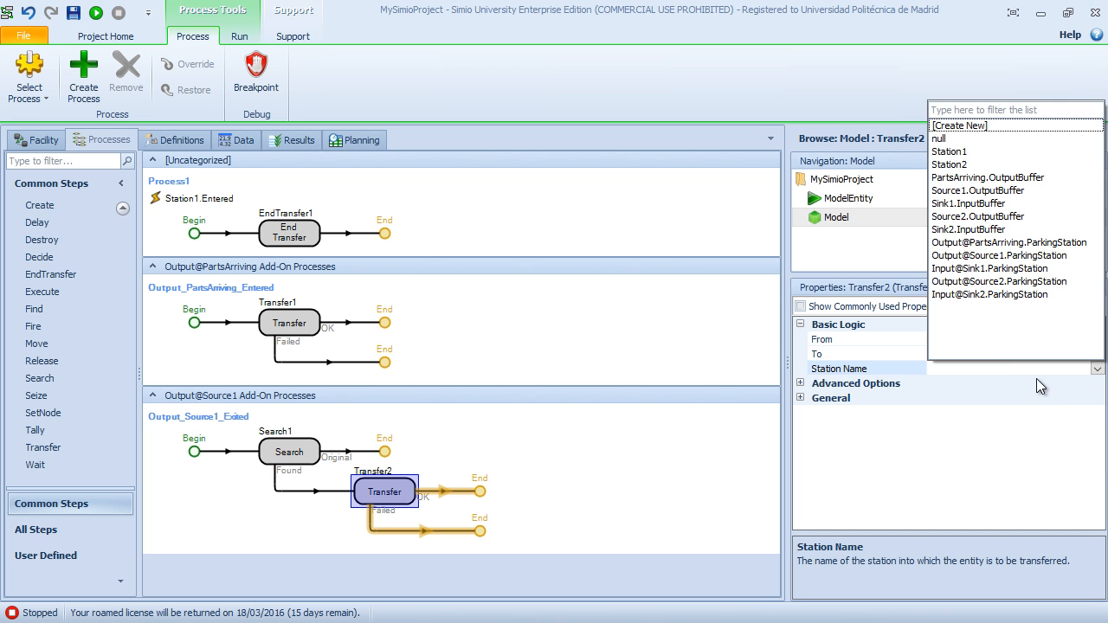
pyautogui.click(964, 166)
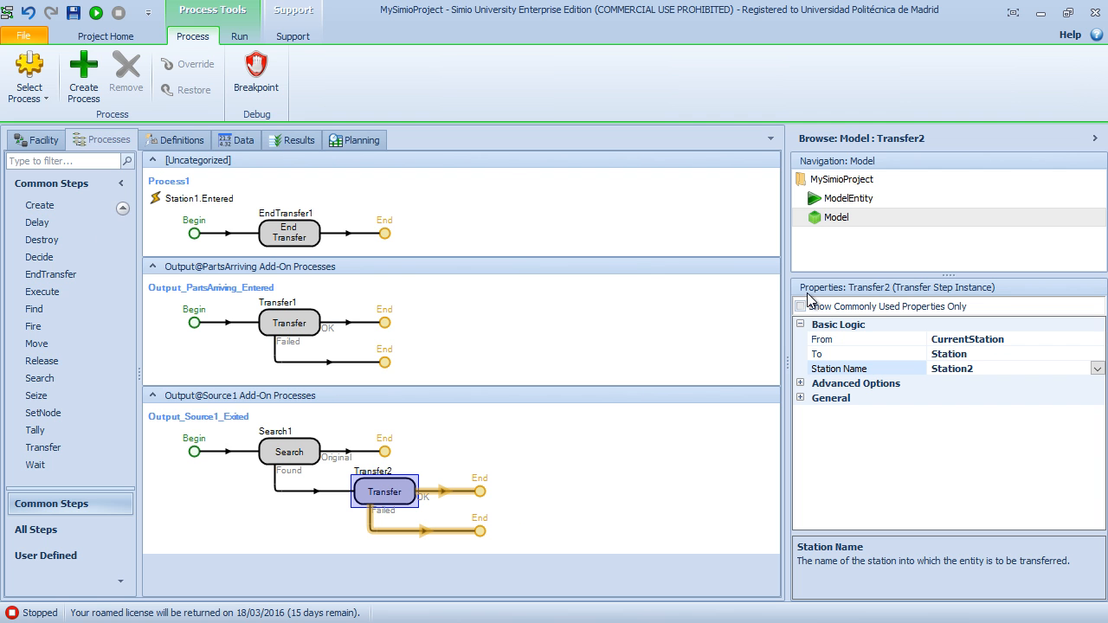
pyautogui.click(73, 12)
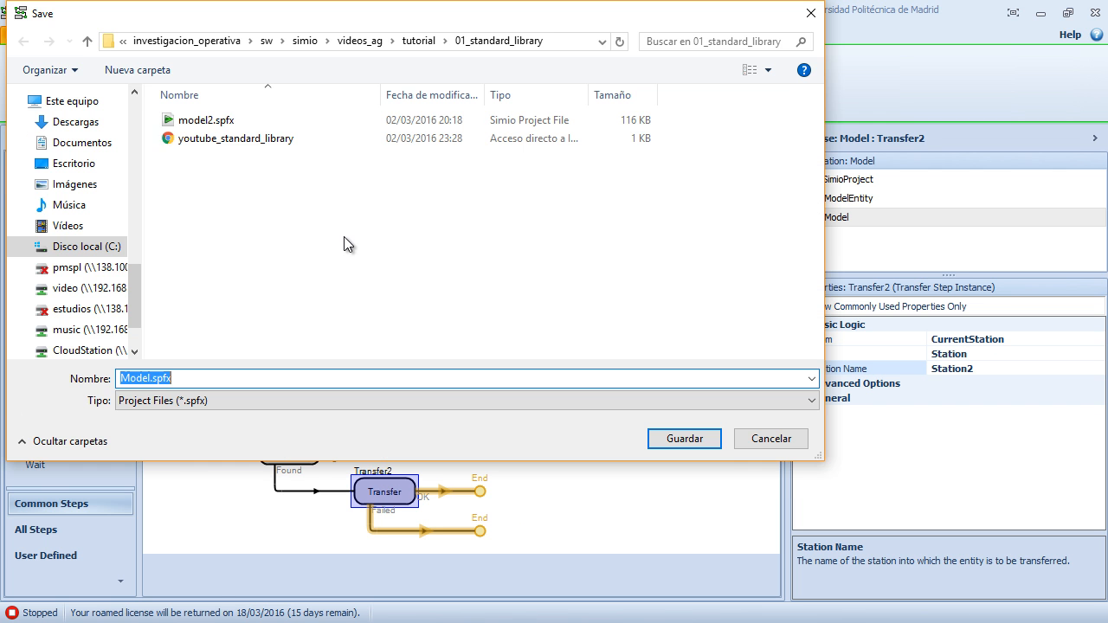
pyautogui.press('Escape')
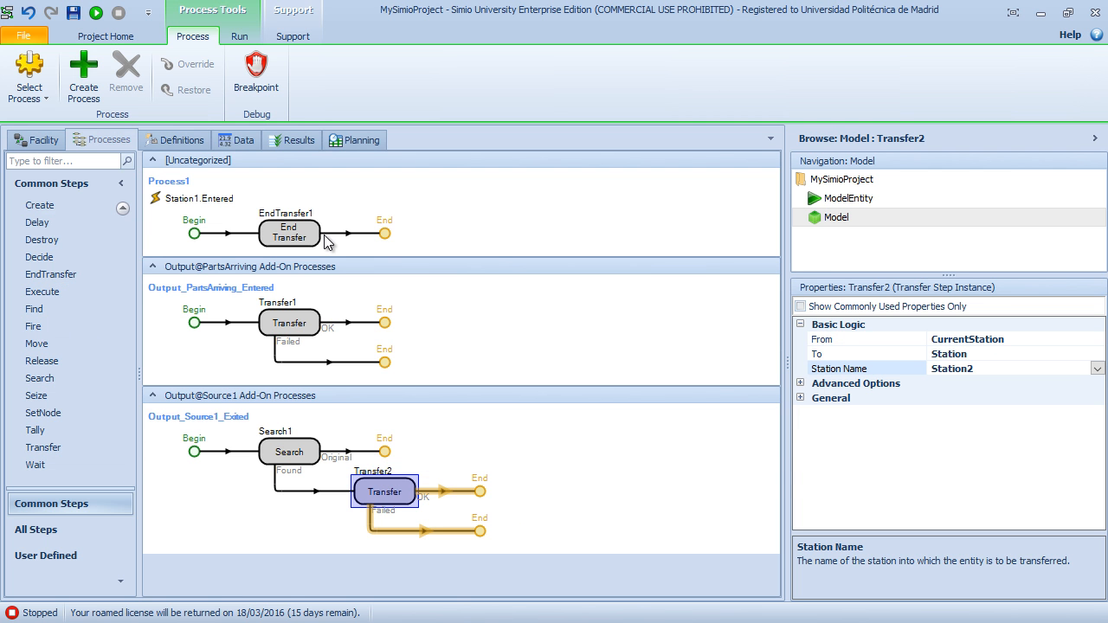
# Step: Duplicate Process1, the process triggered by Station1.Entered
pyautogui.click(489, 213)
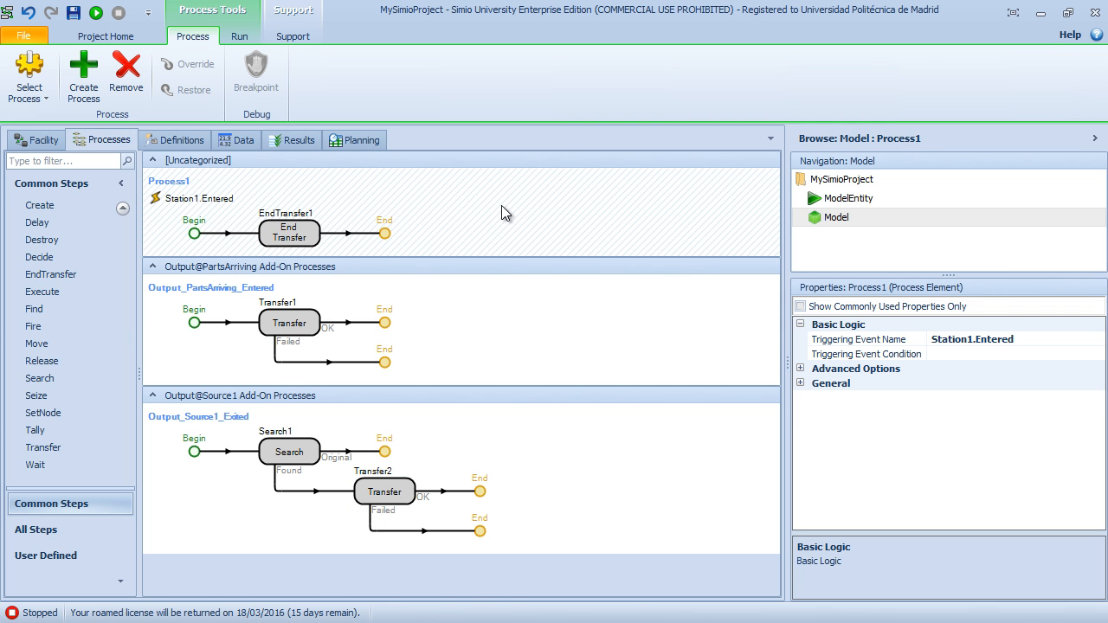
pyautogui.hotkey('ctrl', 'c')
pyautogui.hotkey('ctrl', 'v')
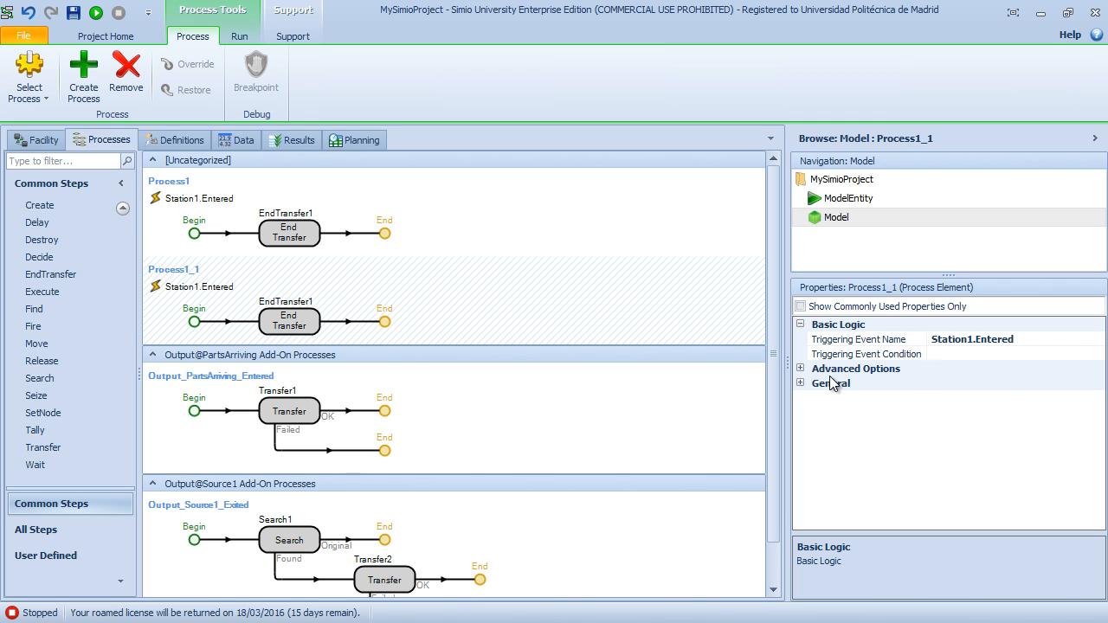
# Step: Rename the duplicated process Process1_1 as Process2
pyautogui.click(800, 383)
pyautogui.click(1005, 412)
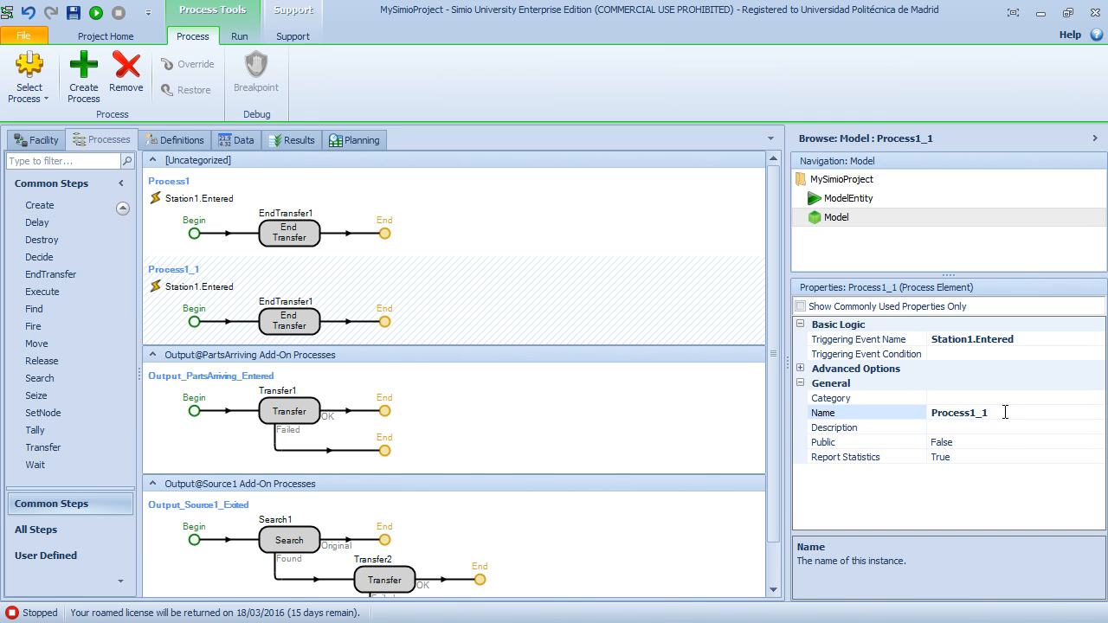
pyautogui.press('BackSpace')
pyautogui.press('BackSpace')
pyautogui.press('BackSpace')
pyautogui.click(956, 494)
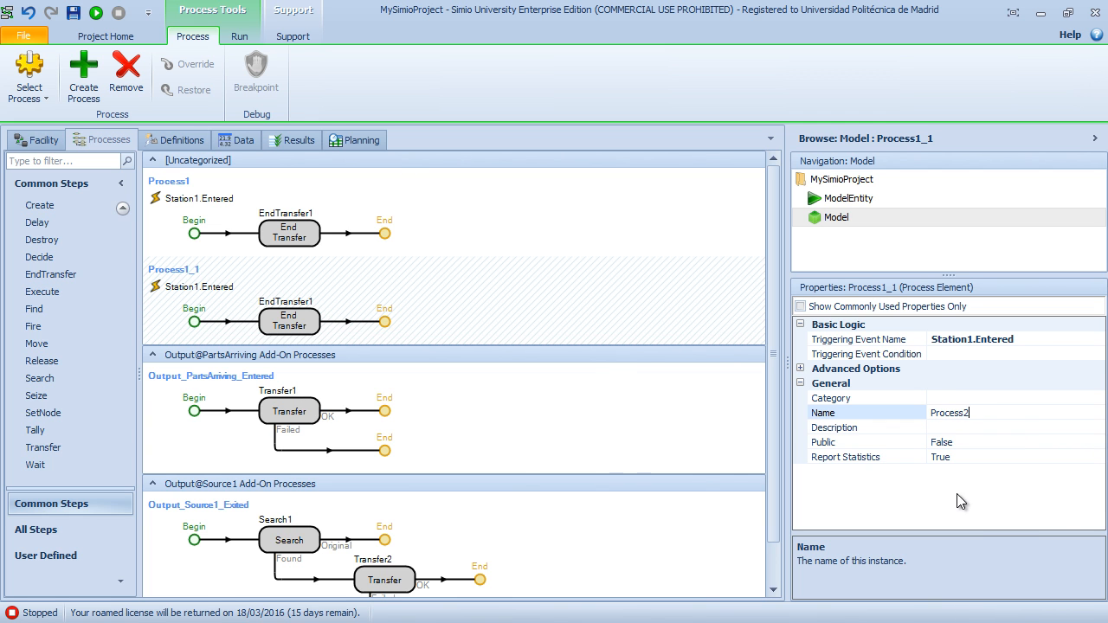
# Step: Set Process2's triggering event to Station2.Entered, keeping its End Transfer step
pyautogui.click(967, 341)
pyautogui.press('BackSpace')
pyautogui.write('2')
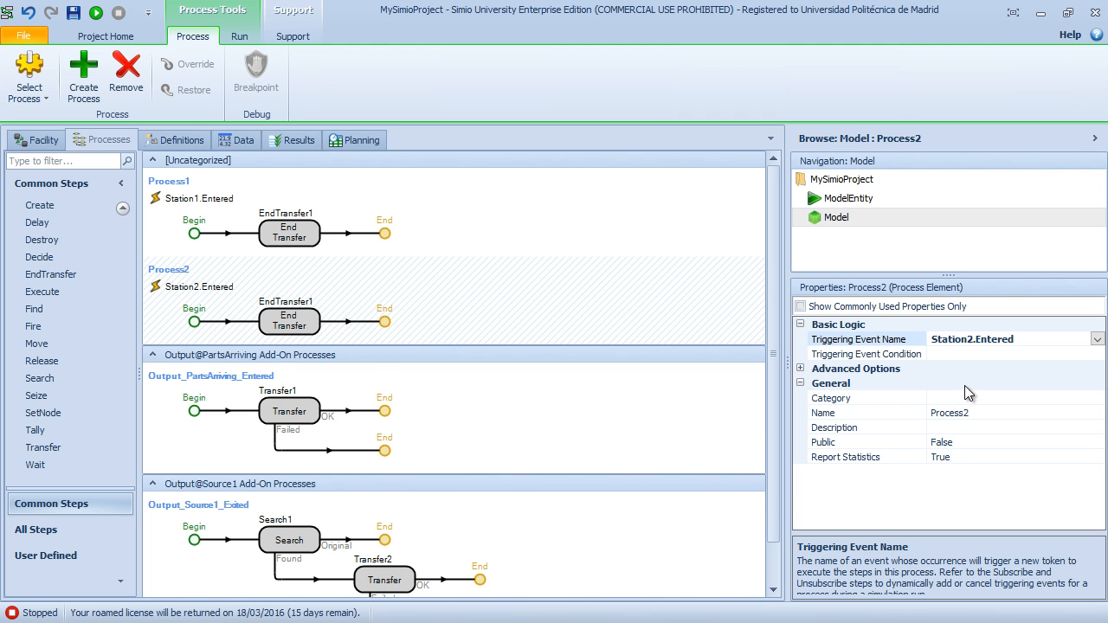
pyautogui.scroll(-1, 450, 520)
pyautogui.click(312, 275)
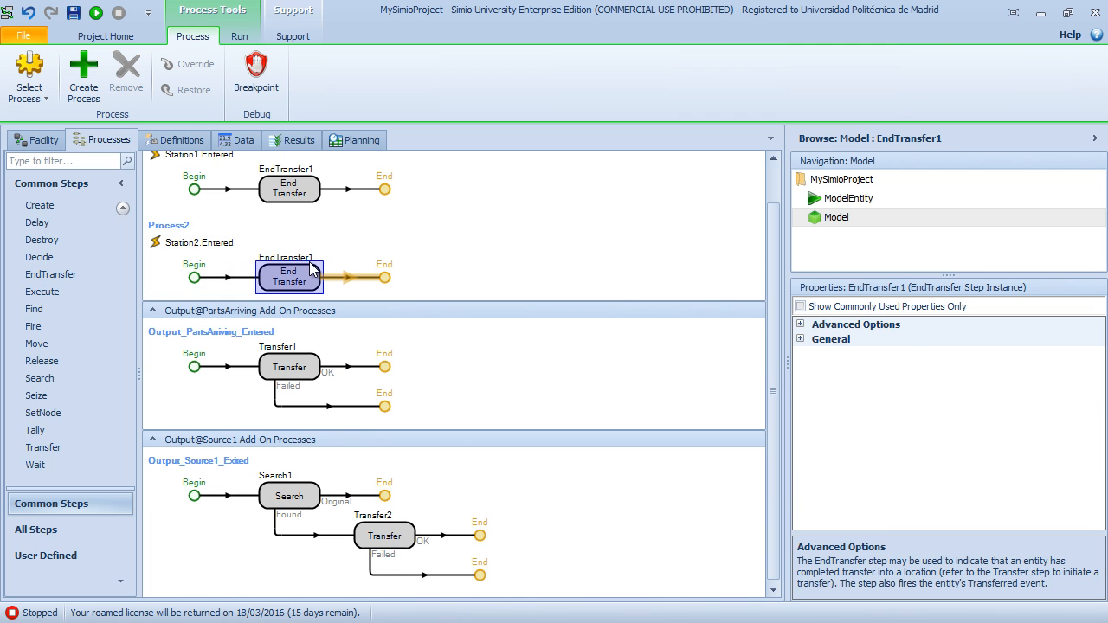
# Step: Set a breakpoint on the input node of Sink1 in the Facility view
pyautogui.click(39, 140)
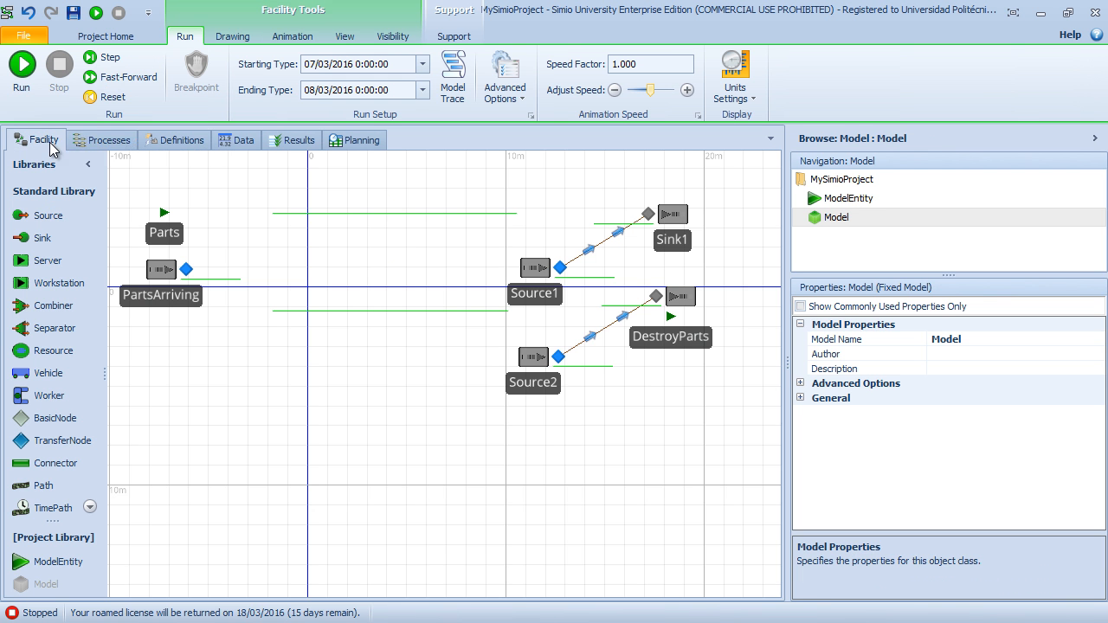
pyautogui.scroll(1, 649, 432)
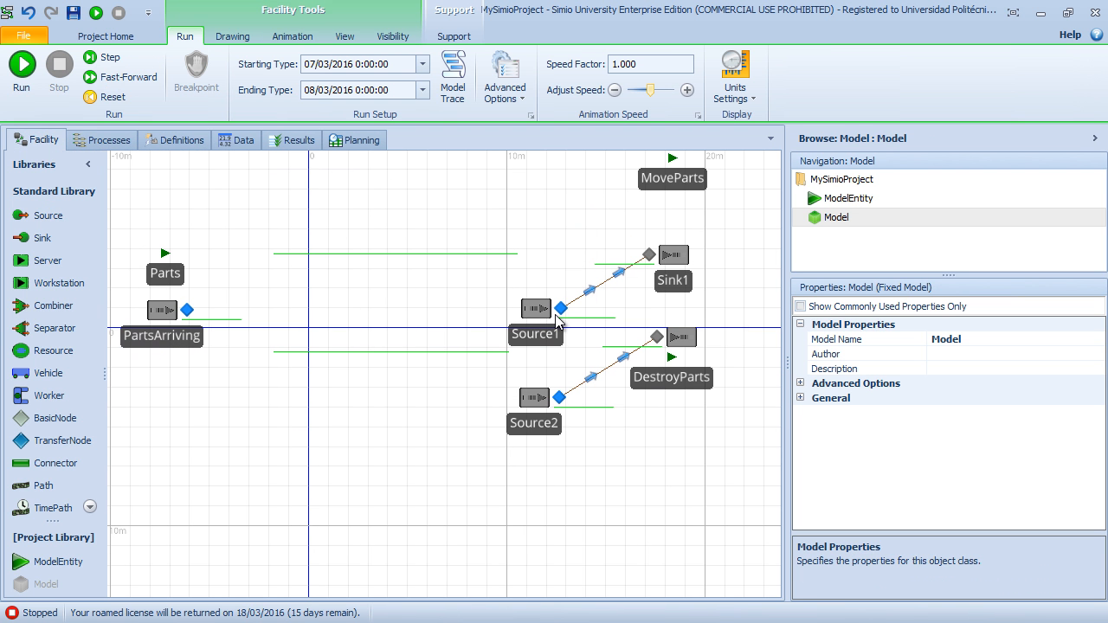
pyautogui.click(650, 255)
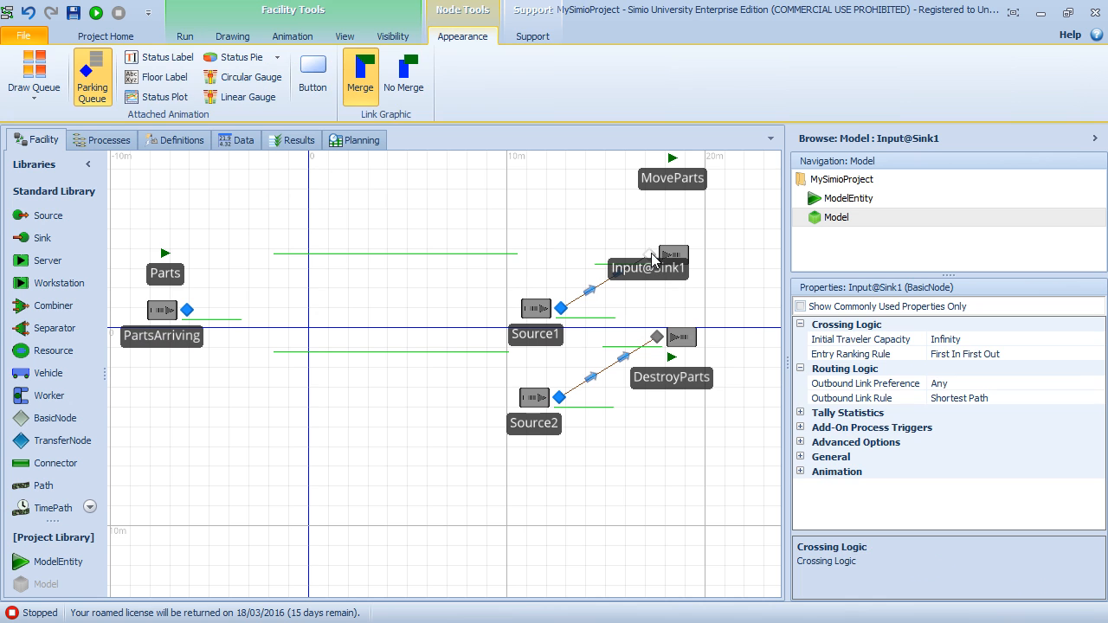
pyautogui.click(183, 36)
pyautogui.click(197, 74)
pyautogui.click(614, 225)
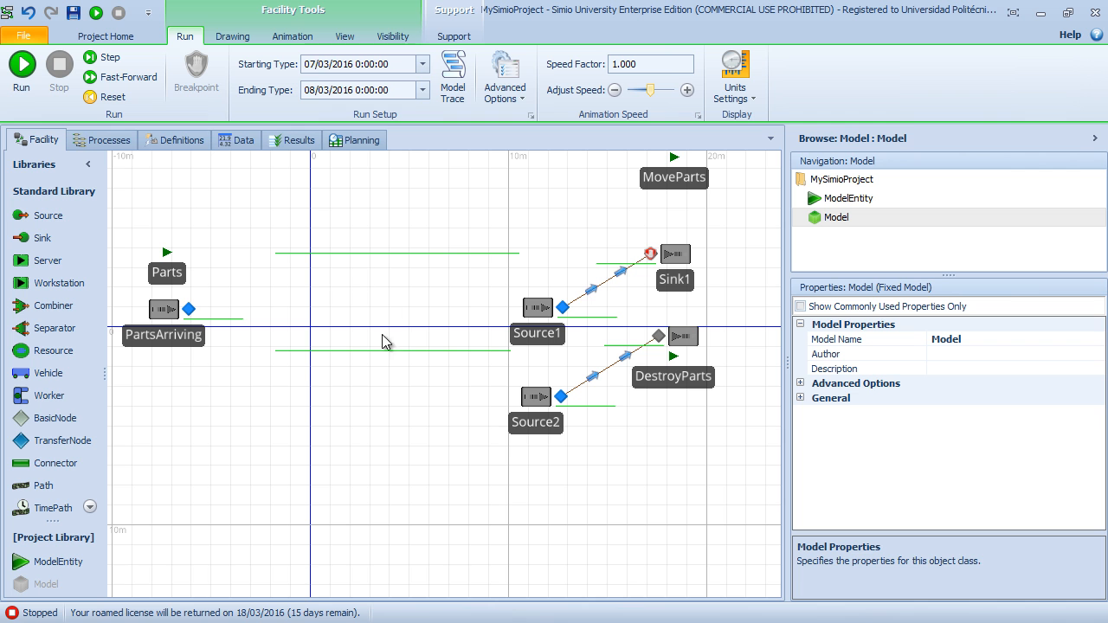
# Step: Run the model to the Sink1 breakpoint, step through the transfer of parts between the station queues, and stop the simulation
pyautogui.click(24, 65)
pyautogui.click(26, 65)
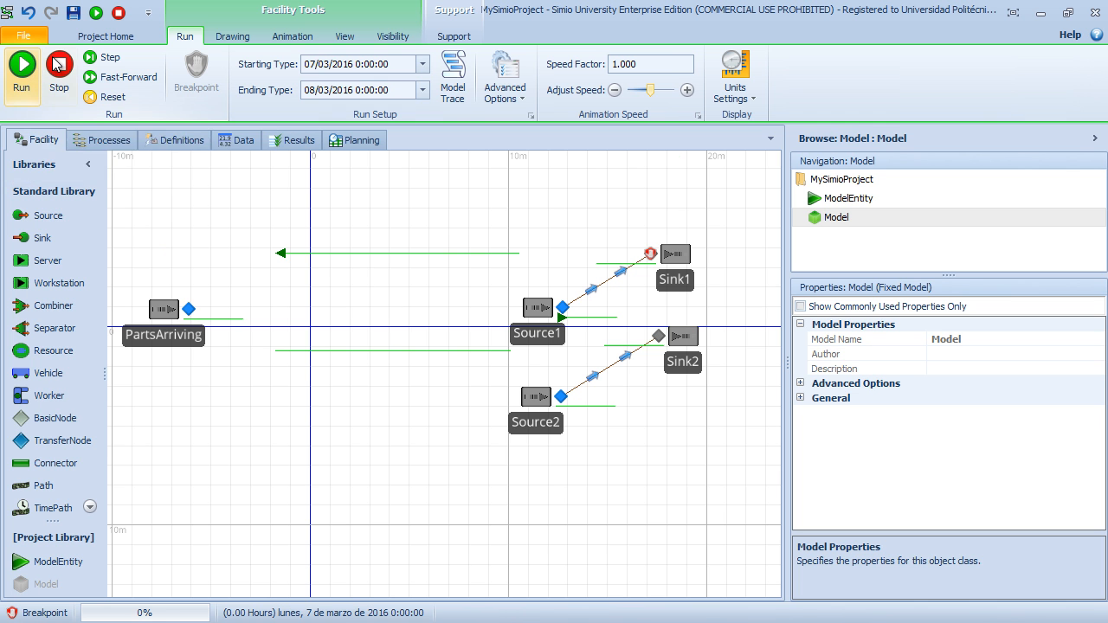
pyautogui.click(98, 59)
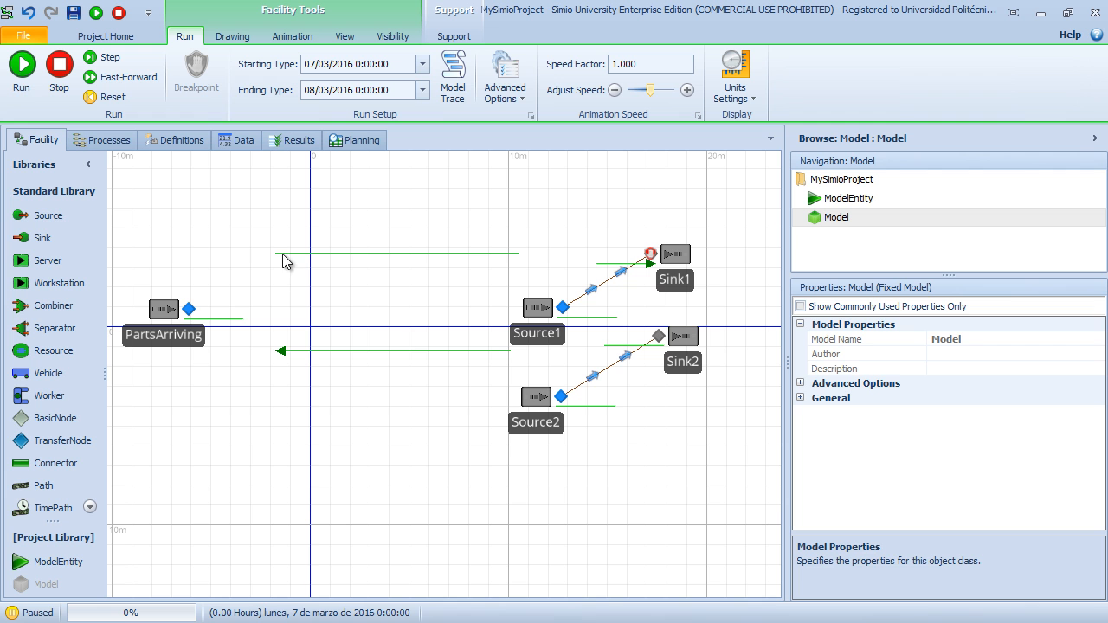
pyautogui.click(23, 68)
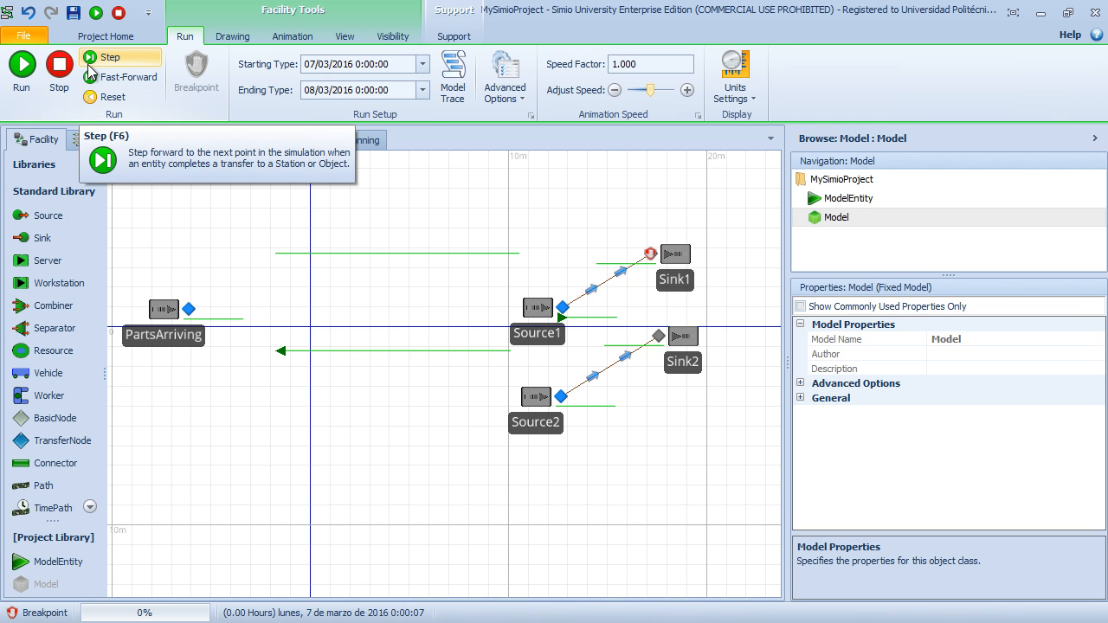
pyautogui.click(117, 62)
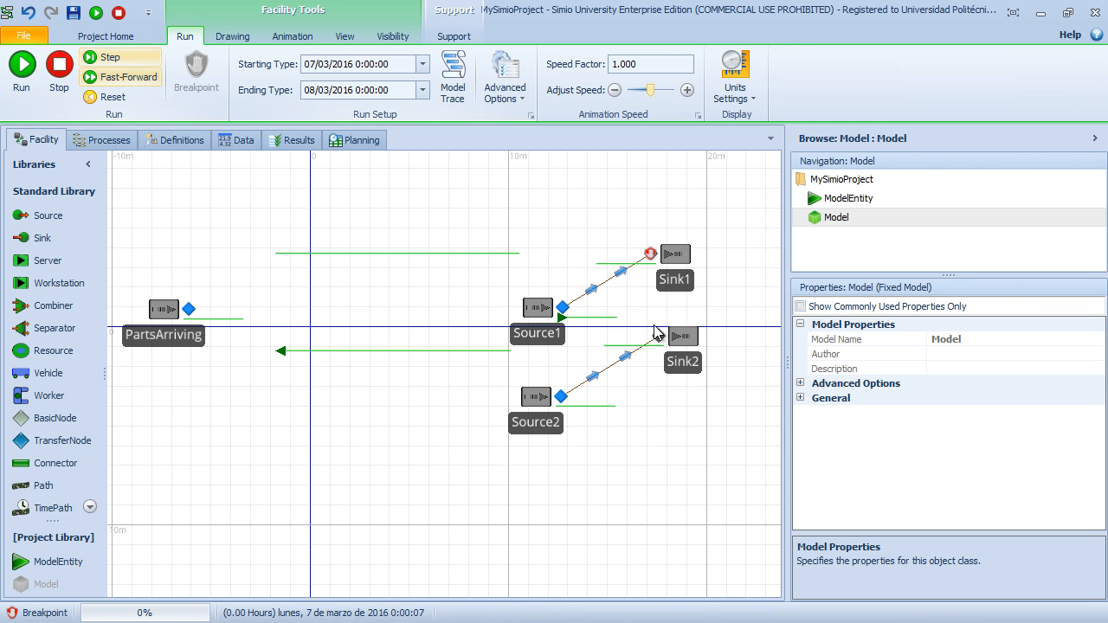
pyautogui.click(118, 59)
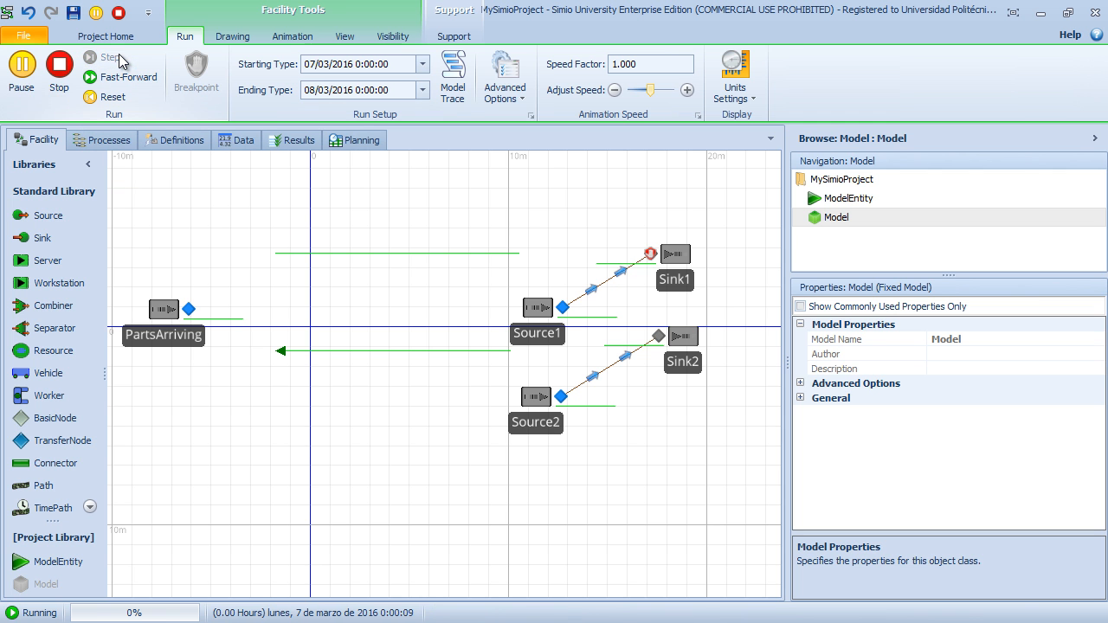
pyautogui.click(59, 63)
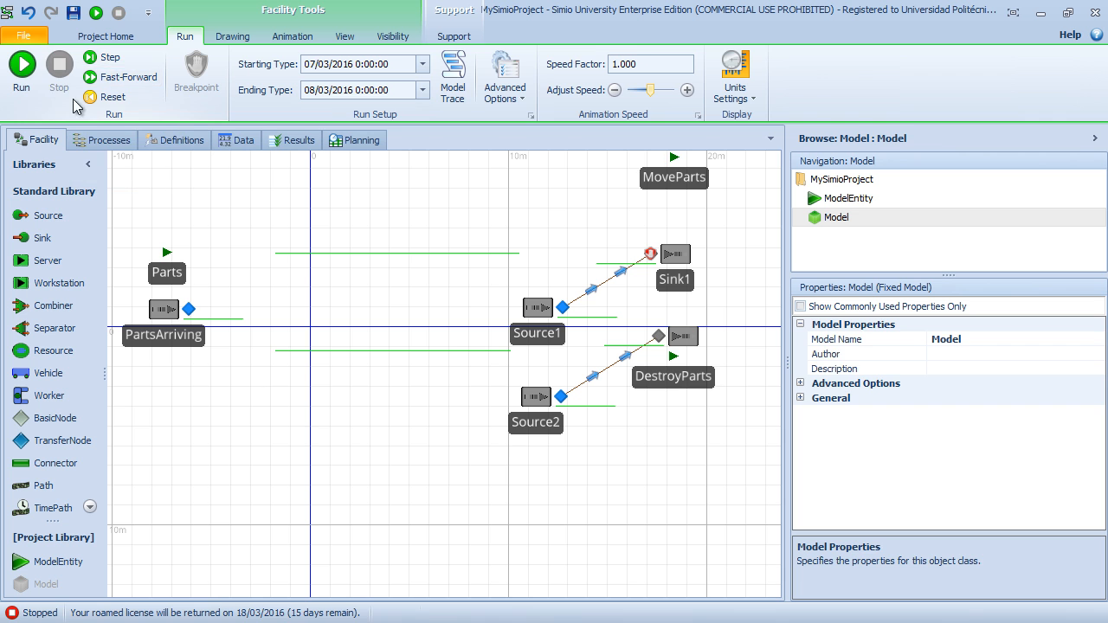
# Step: Set PartsArriving to 5 entities per arrival with an interarrival time of 0.5*Random.Exponential(.25)
pyautogui.click(167, 310)
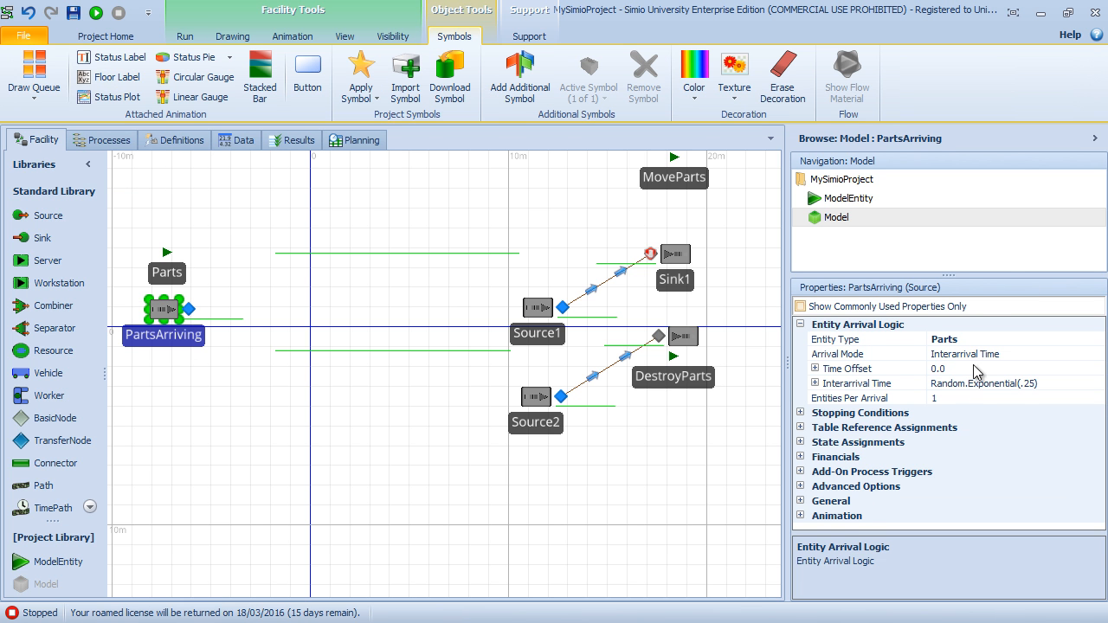
pyautogui.click(968, 397)
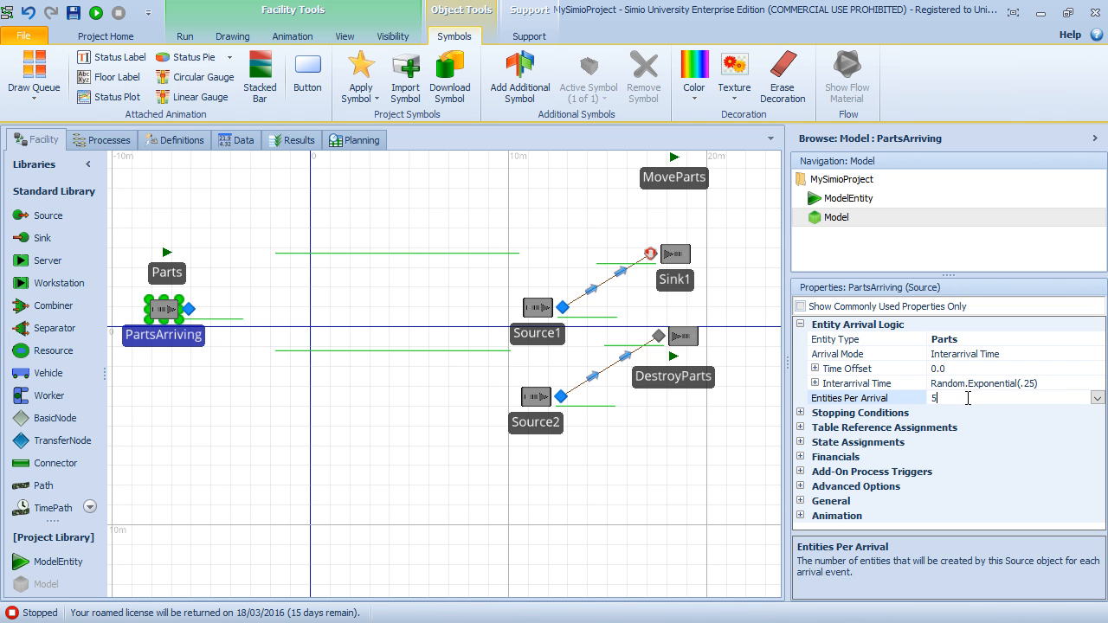
pyautogui.click(1053, 382)
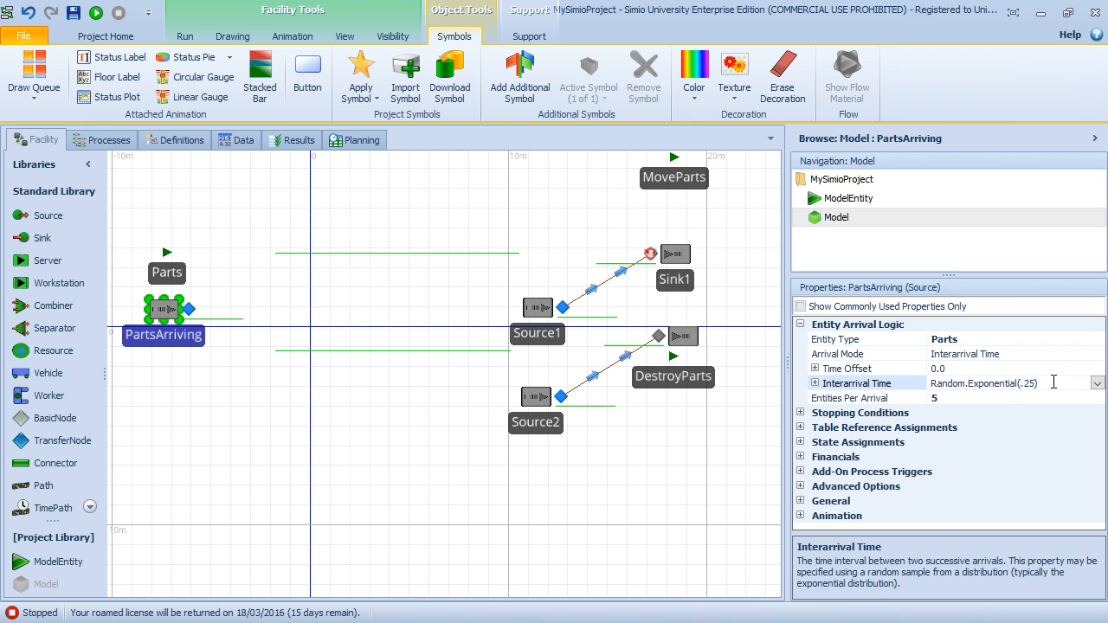
pyautogui.write('0.')
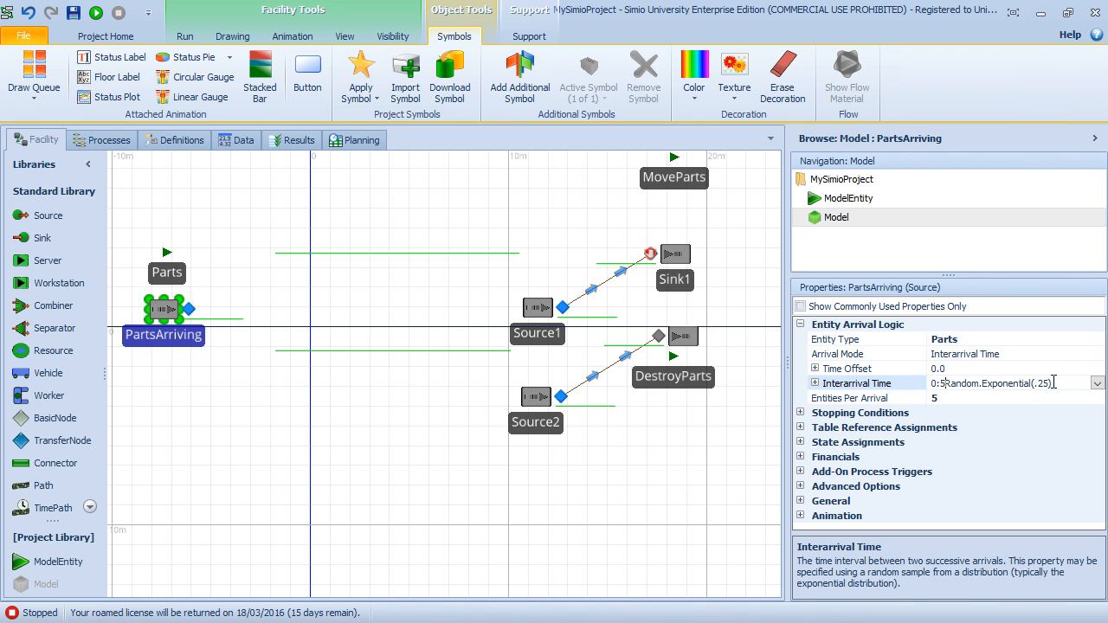
pyautogui.write('5*')
pyautogui.press('Return')
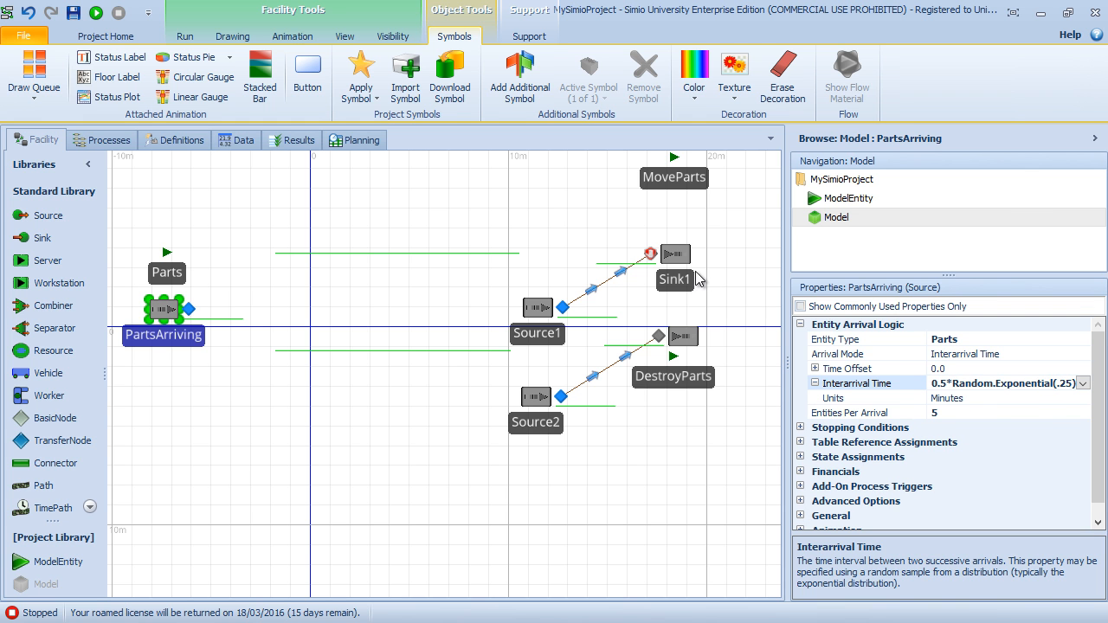
# Step: Run the model to the Sink1 breakpoint repeatedly and step through the batch transfer of parts from Station1 to Station2
pyautogui.click(96, 13)
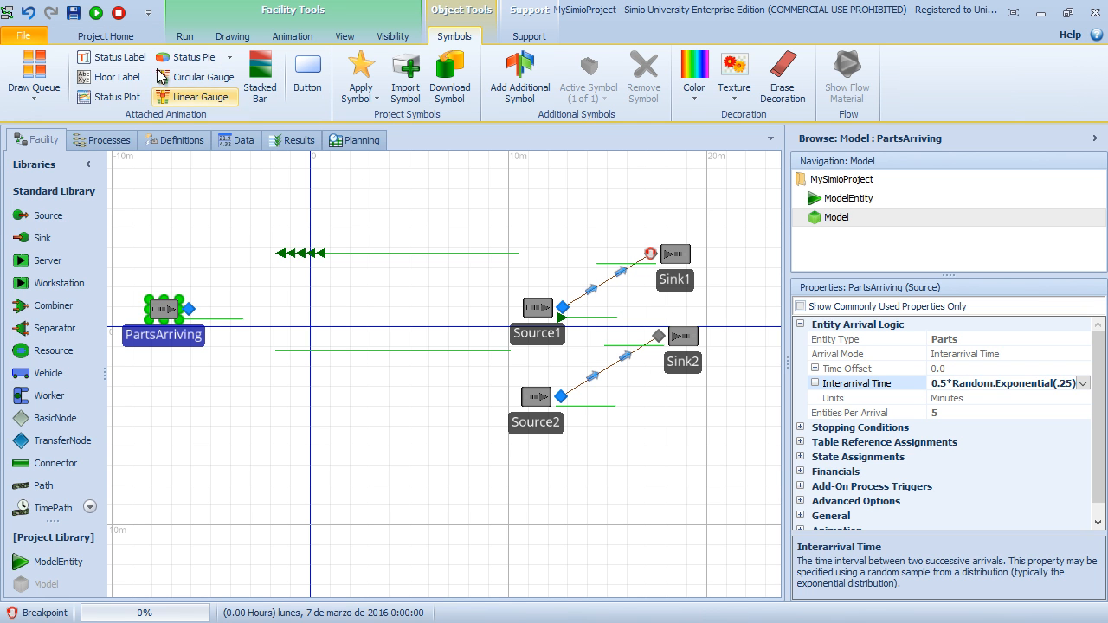
pyautogui.click(186, 37)
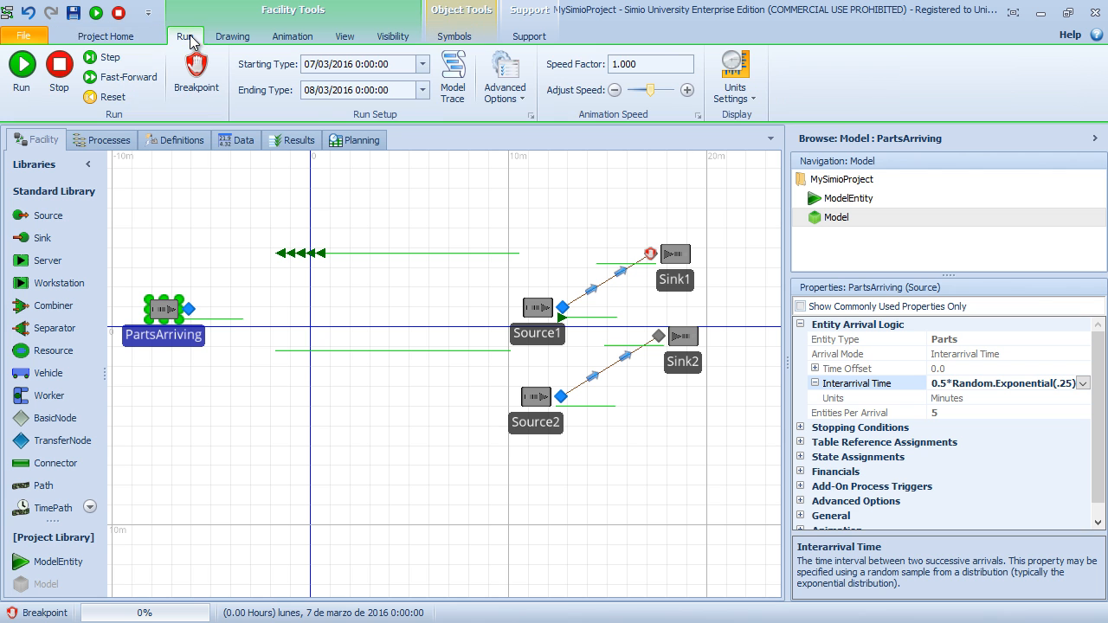
pyautogui.click(130, 58)
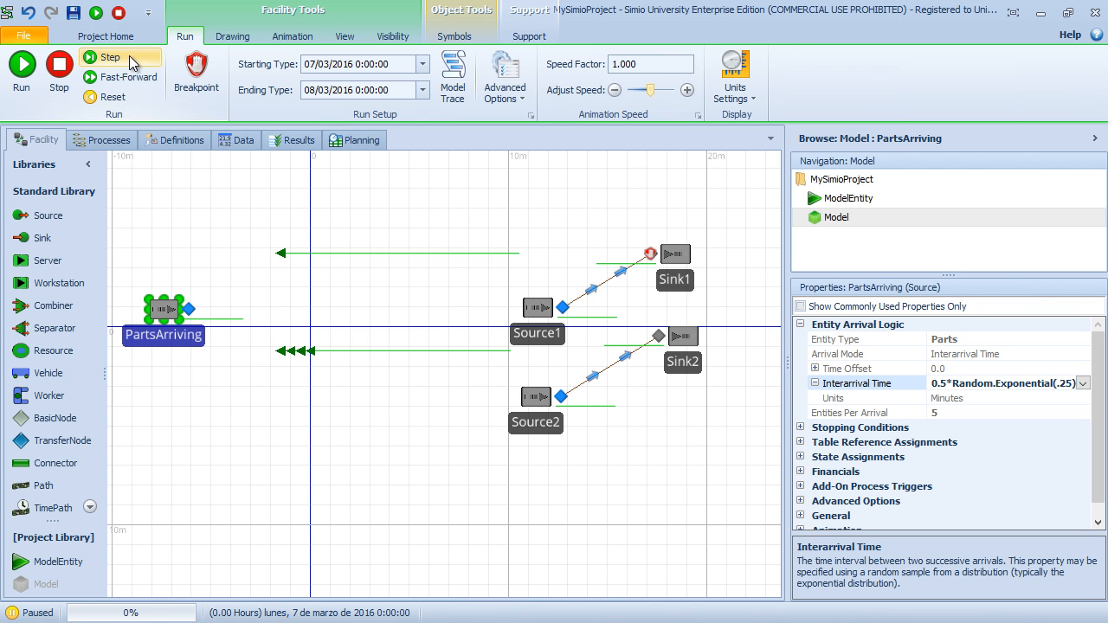
pyautogui.click(24, 73)
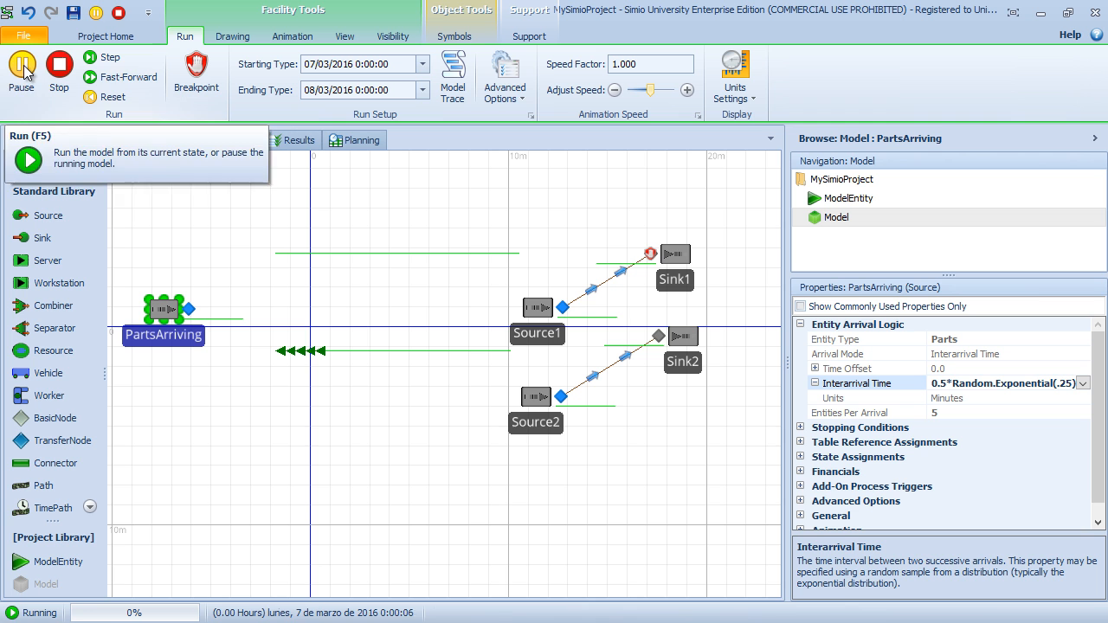
pyautogui.click(106, 58)
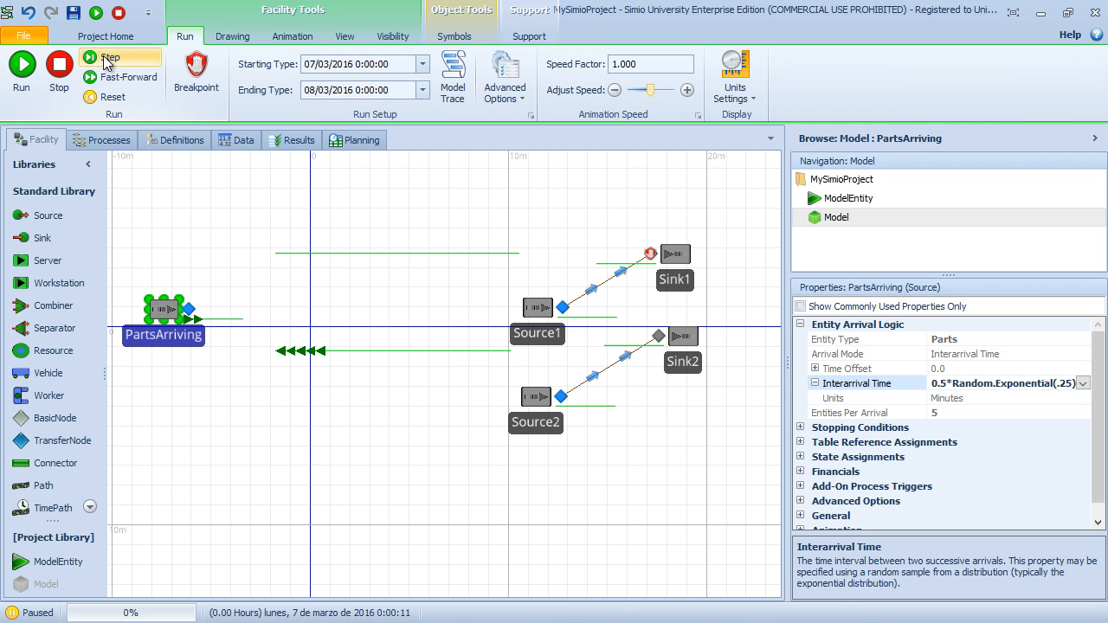
pyautogui.click(26, 68)
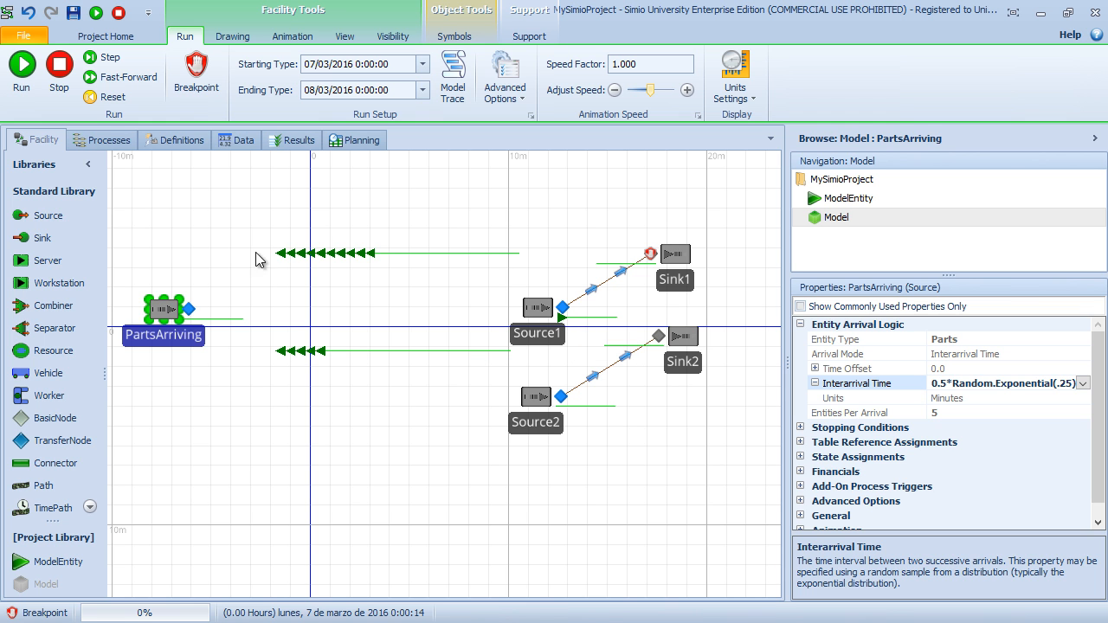
pyautogui.click(106, 58)
pyautogui.click(105, 58)
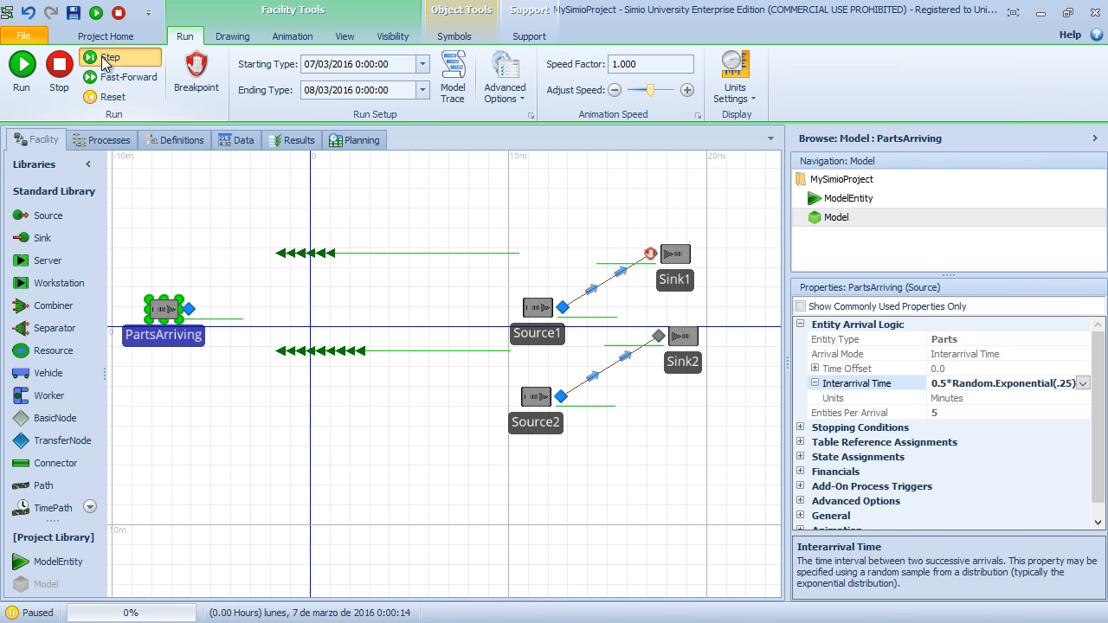
pyautogui.click(97, 60)
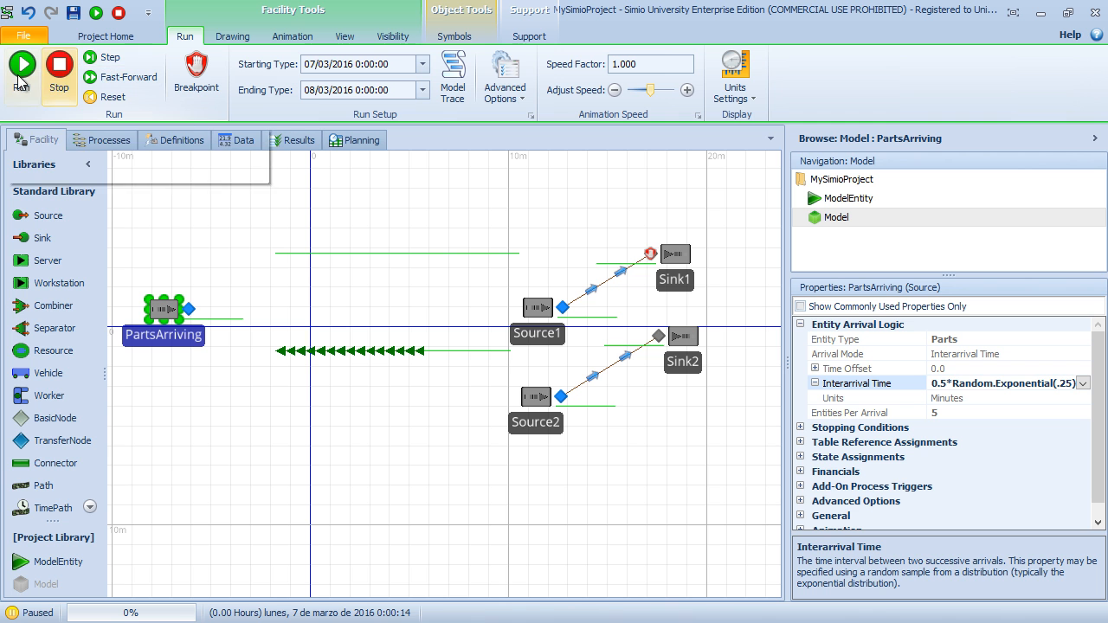
# Step: Remove the breakpoint from Sink1's input node and set one on Sink2's input node
pyautogui.click(649, 255)
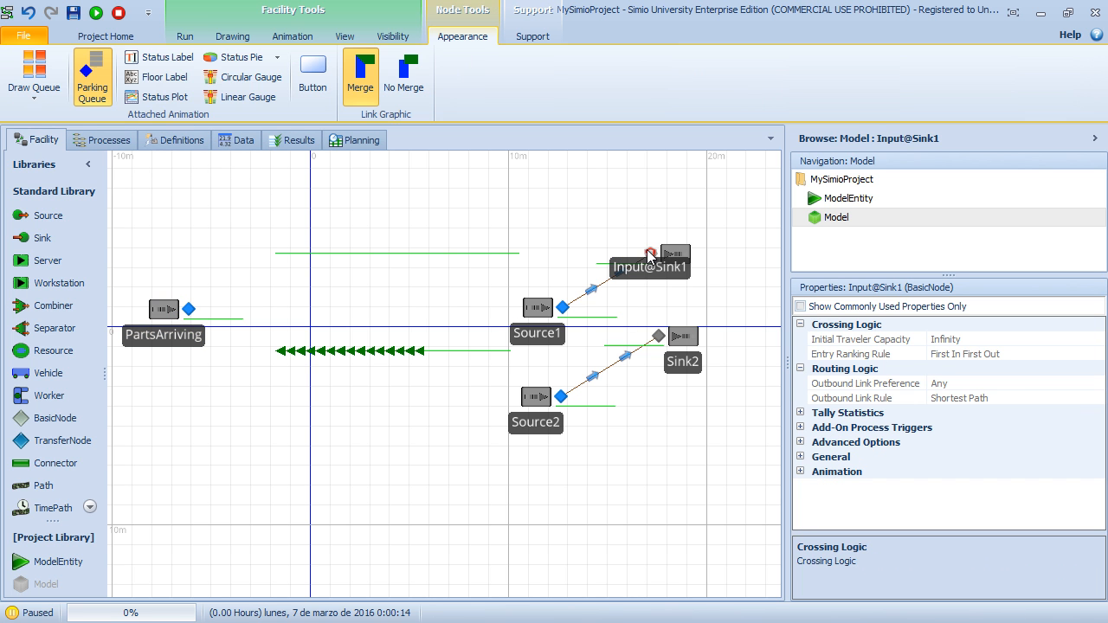
pyautogui.click(185, 37)
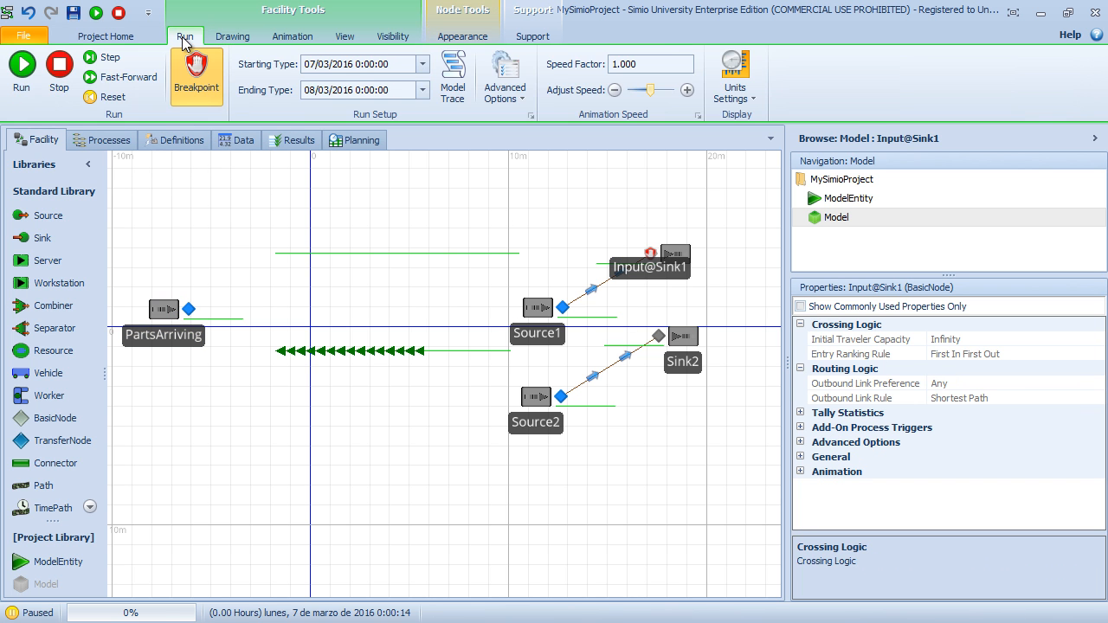
pyautogui.click(668, 342)
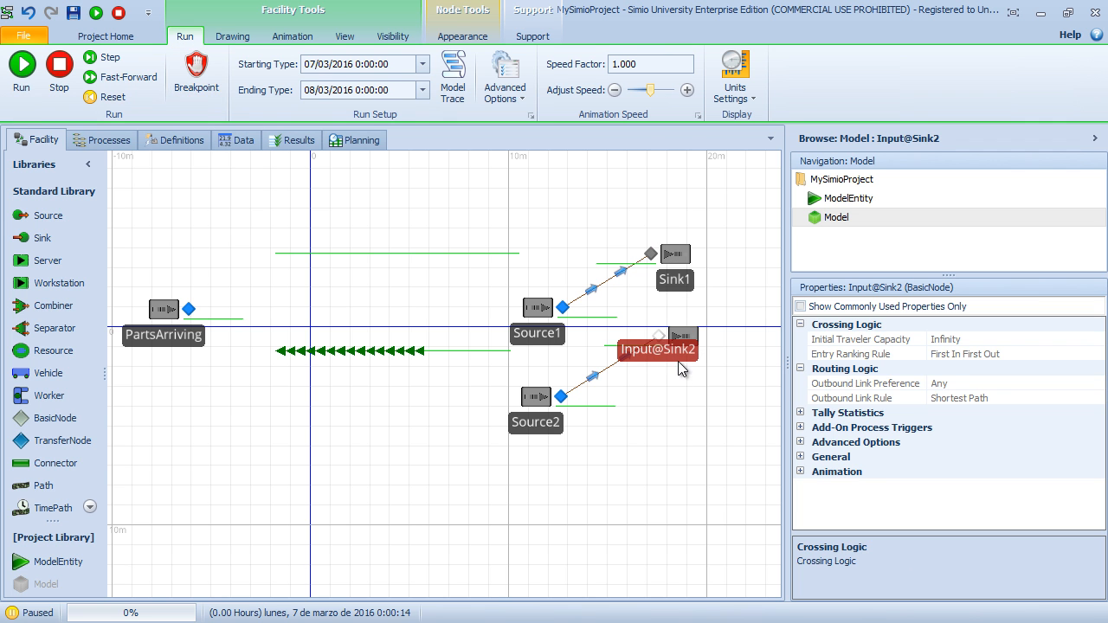
pyautogui.click(197, 73)
pyautogui.click(408, 271)
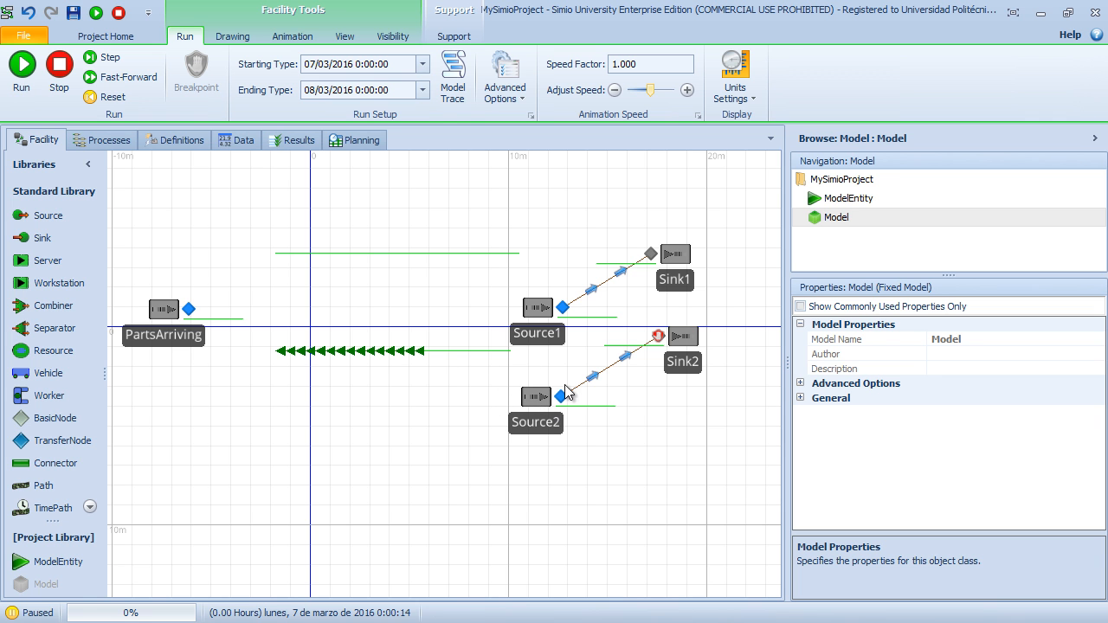
# Step: Run the model to the Sink2 breakpoint, step through what follows Source2's entity, and stop the simulation
pyautogui.click(23, 69)
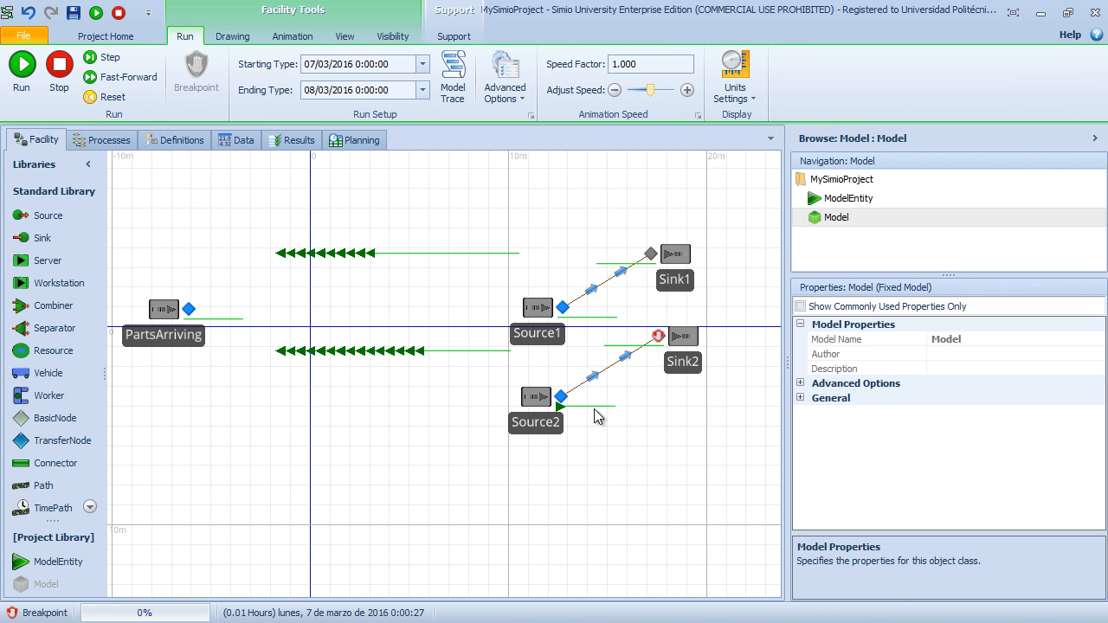
pyautogui.click(110, 58)
pyautogui.click(117, 60)
pyautogui.click(119, 63)
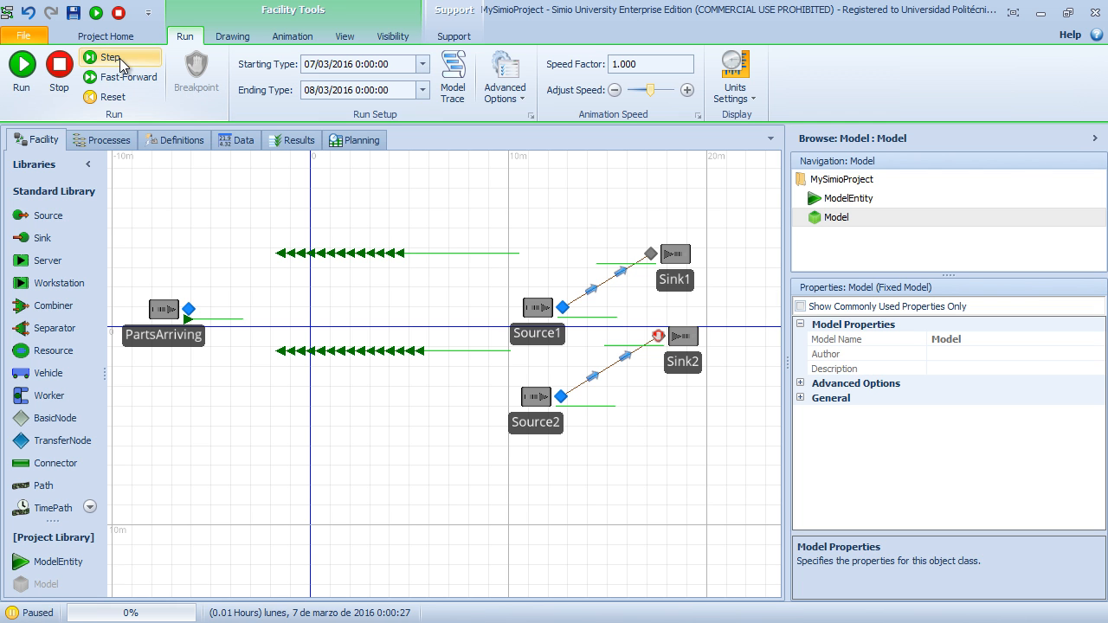
pyautogui.click(59, 65)
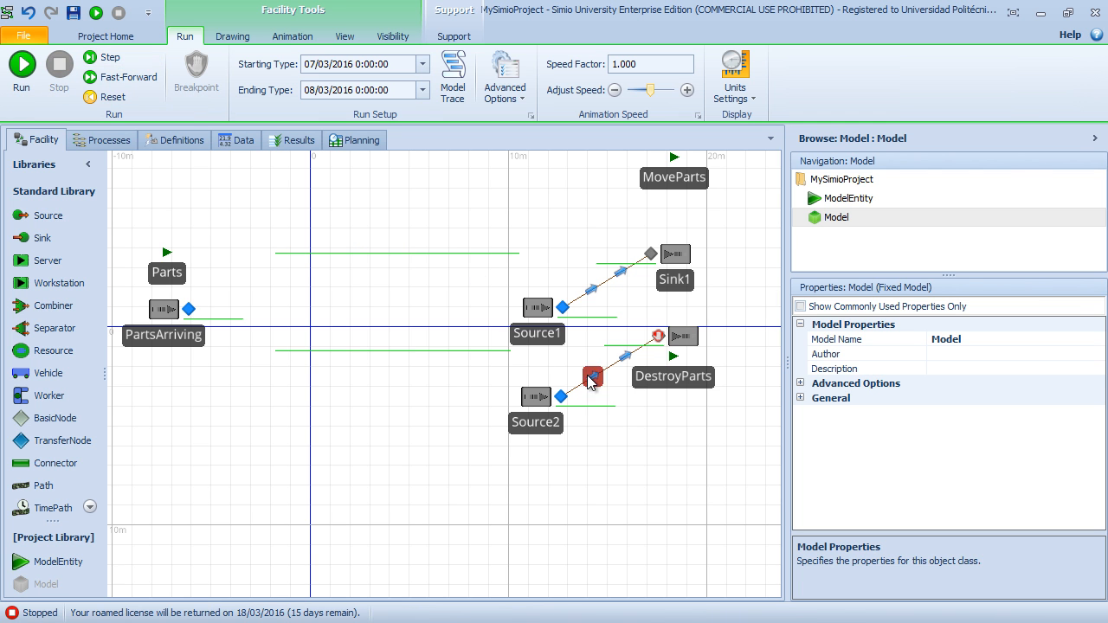
# Step: Examine the add-on process triggers of Source2 and its output node, comparing them with the processes and Source1's output node
pyautogui.click(536, 396)
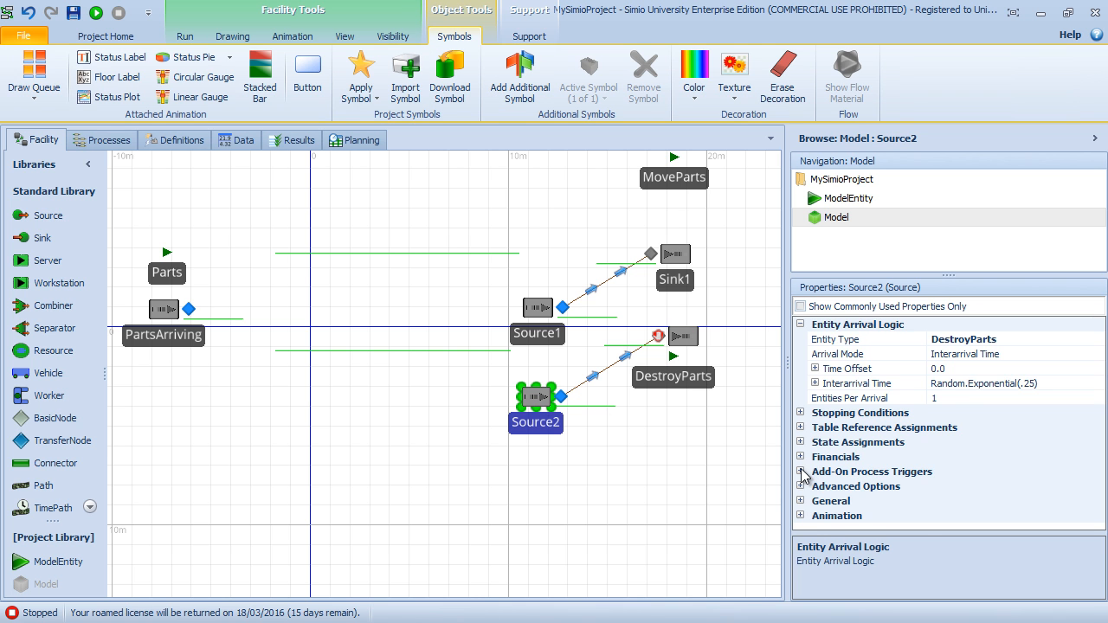
pyautogui.click(799, 472)
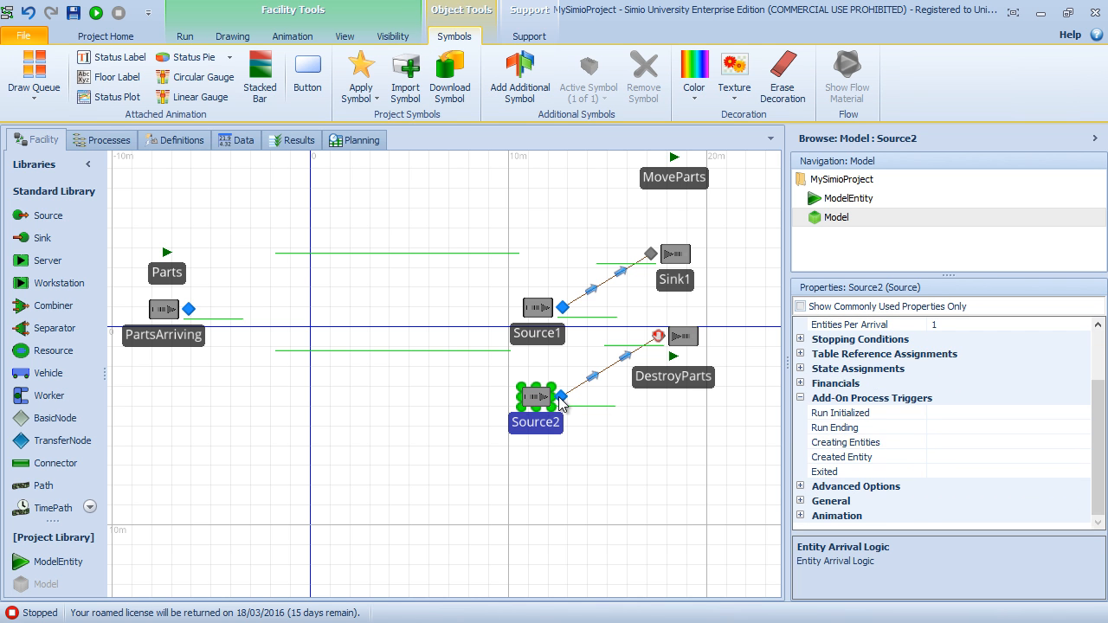
pyautogui.click(561, 397)
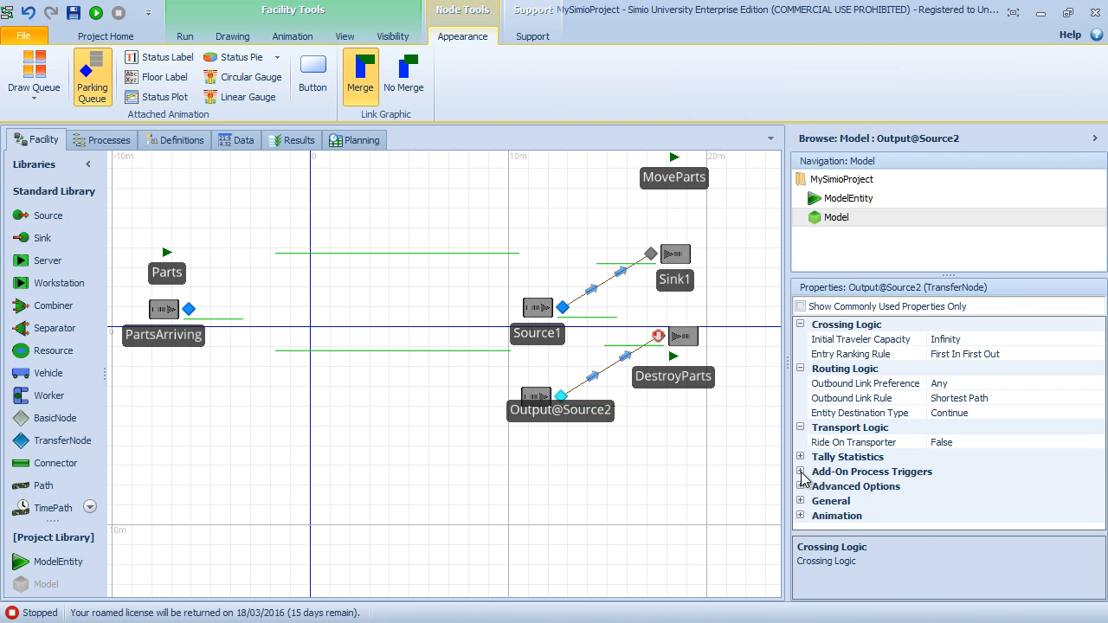
pyautogui.click(799, 471)
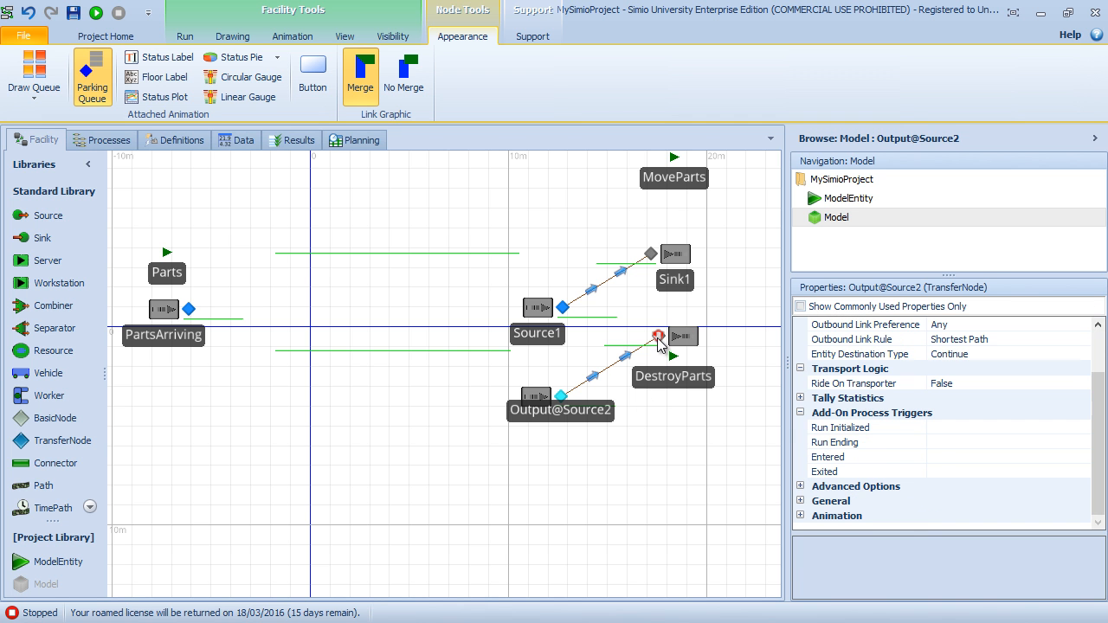
pyautogui.click(658, 342)
pyautogui.click(130, 142)
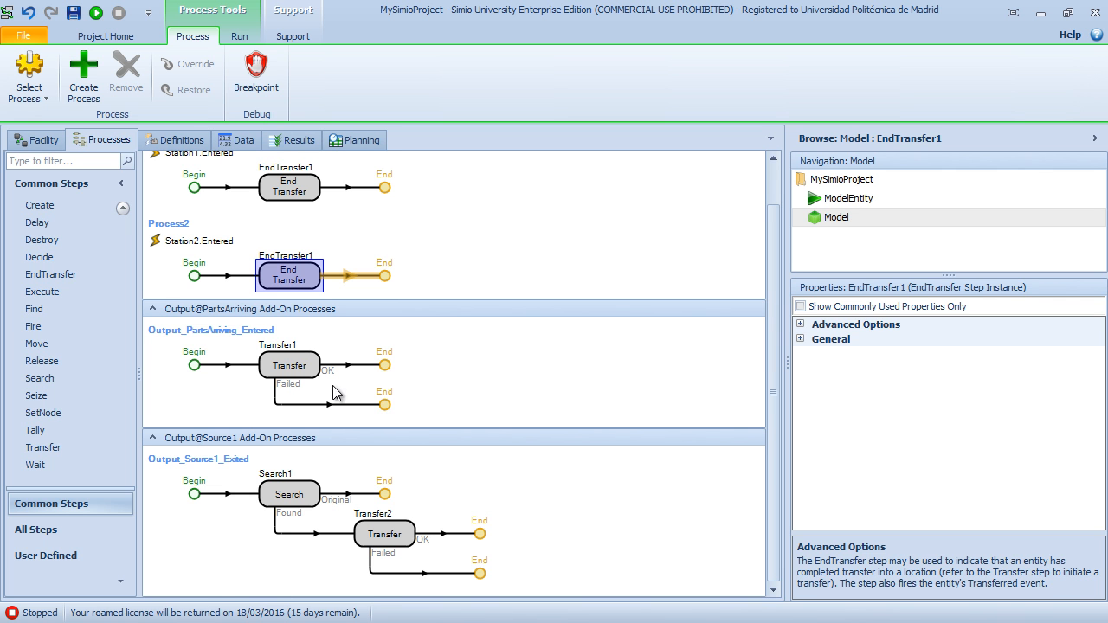
pyautogui.click(253, 64)
pyautogui.click(44, 139)
pyautogui.click(562, 399)
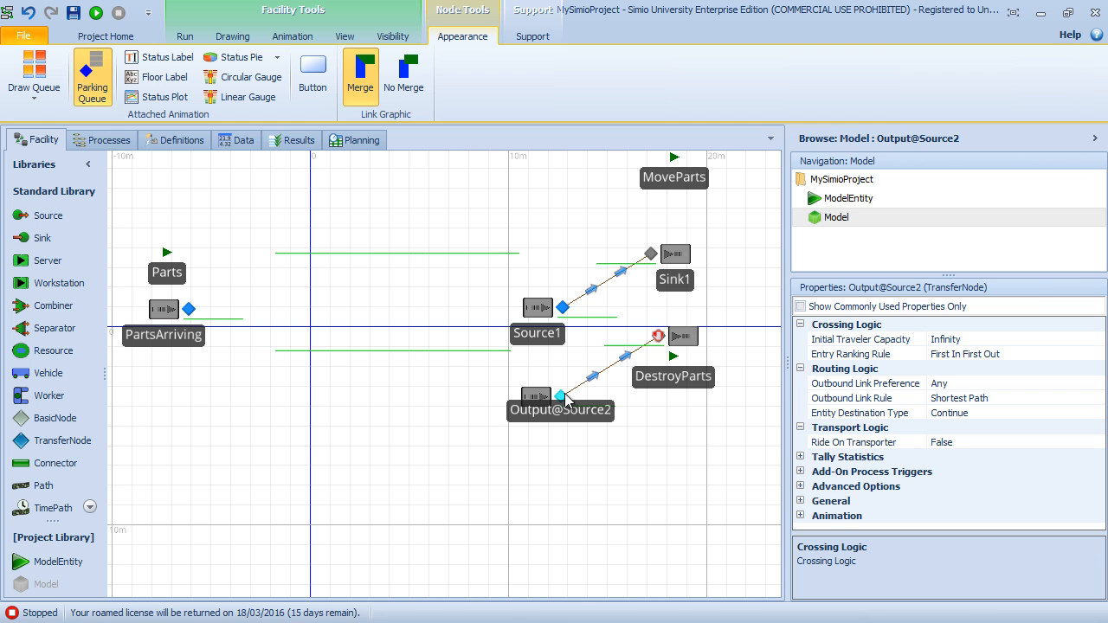
pyautogui.click(800, 472)
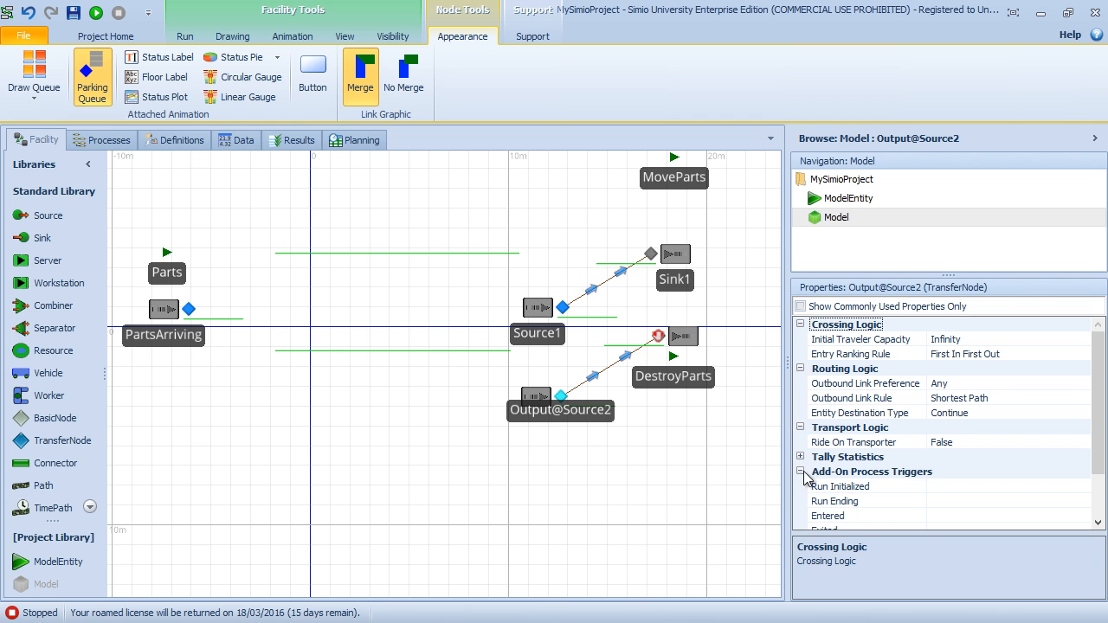
pyautogui.click(564, 307)
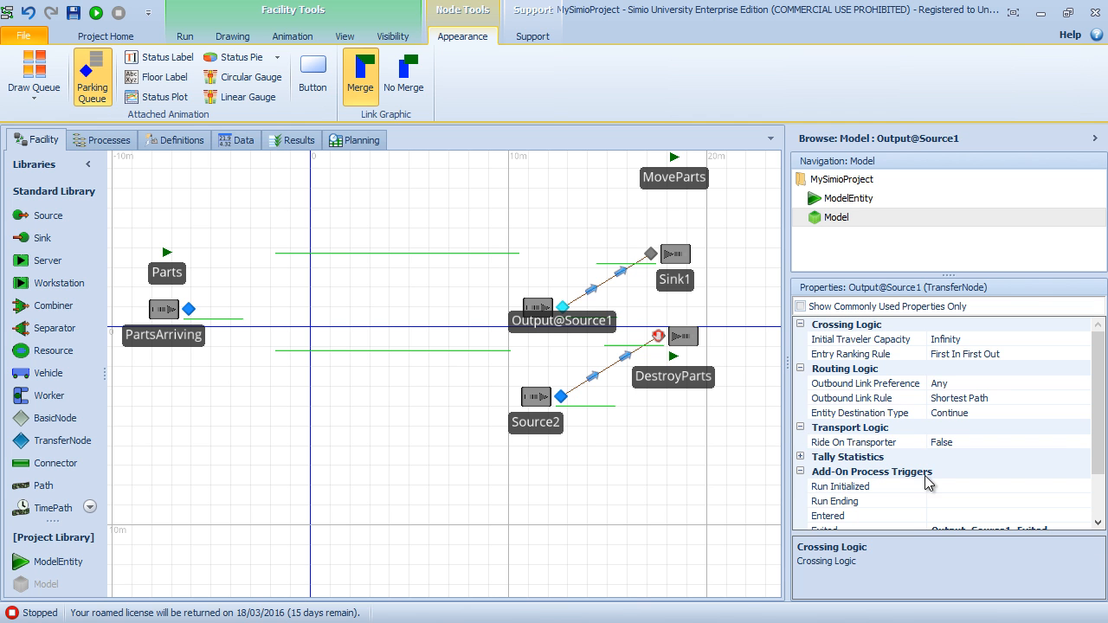
pyautogui.scroll(-2, 1070, 450)
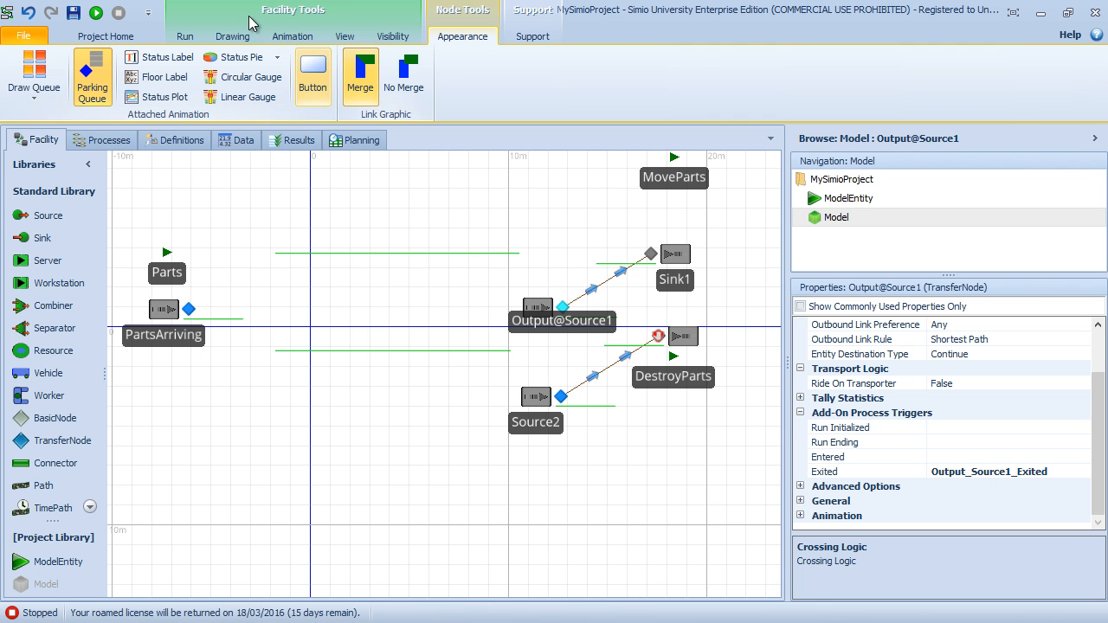
# Step: Create a new Exited add-on process for Source2's output node while the simulation is stopped
pyautogui.click(184, 37)
pyautogui.click(91, 99)
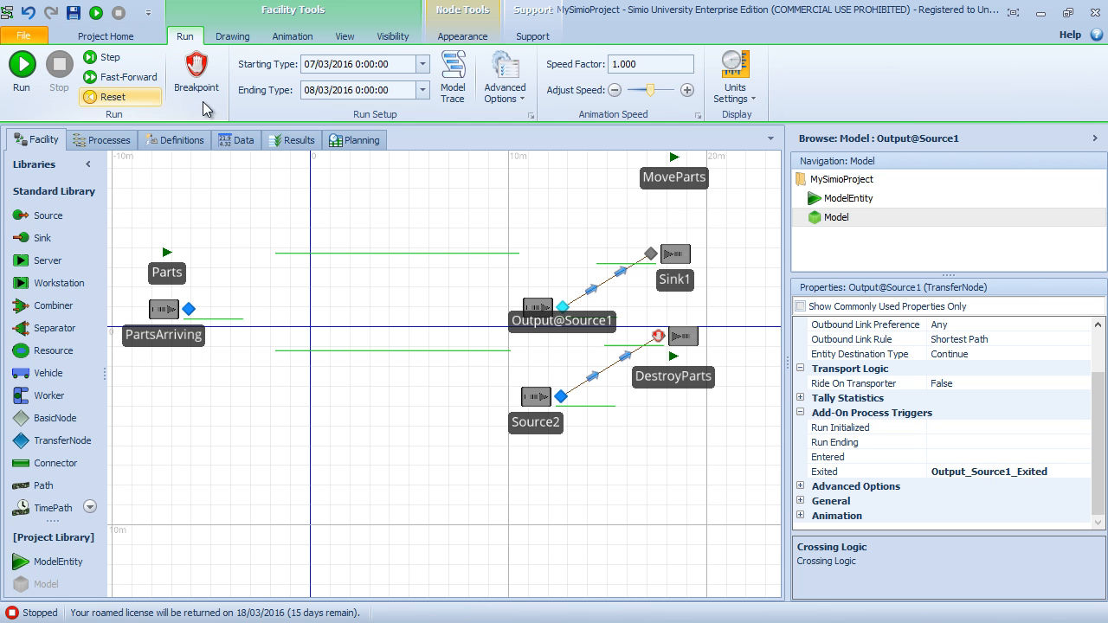
pyautogui.click(562, 398)
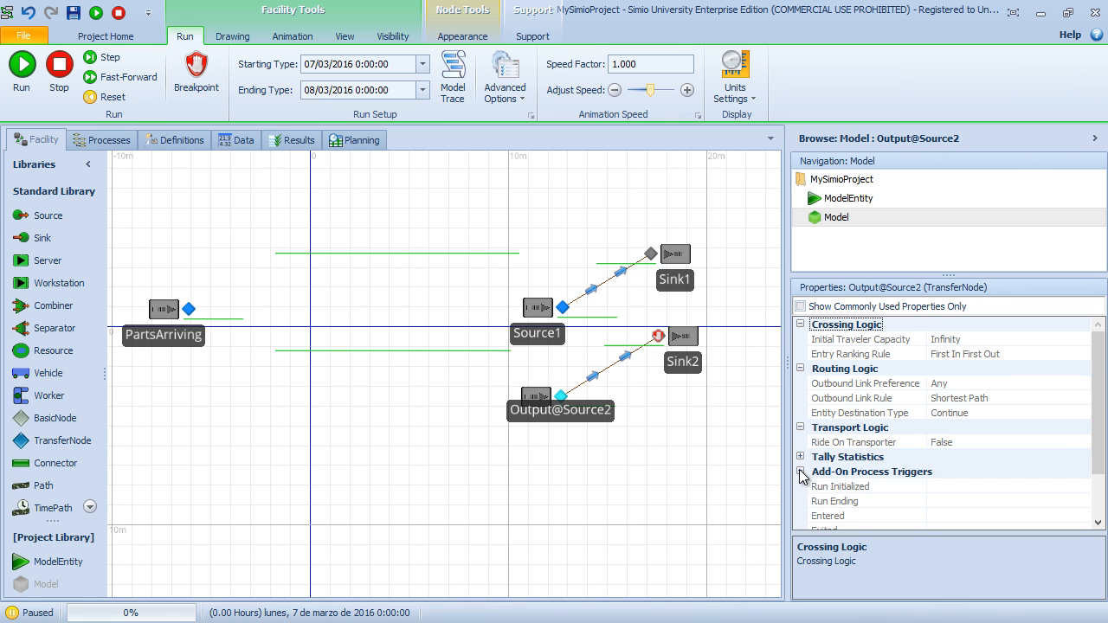
pyautogui.scroll(-2, 813, 472)
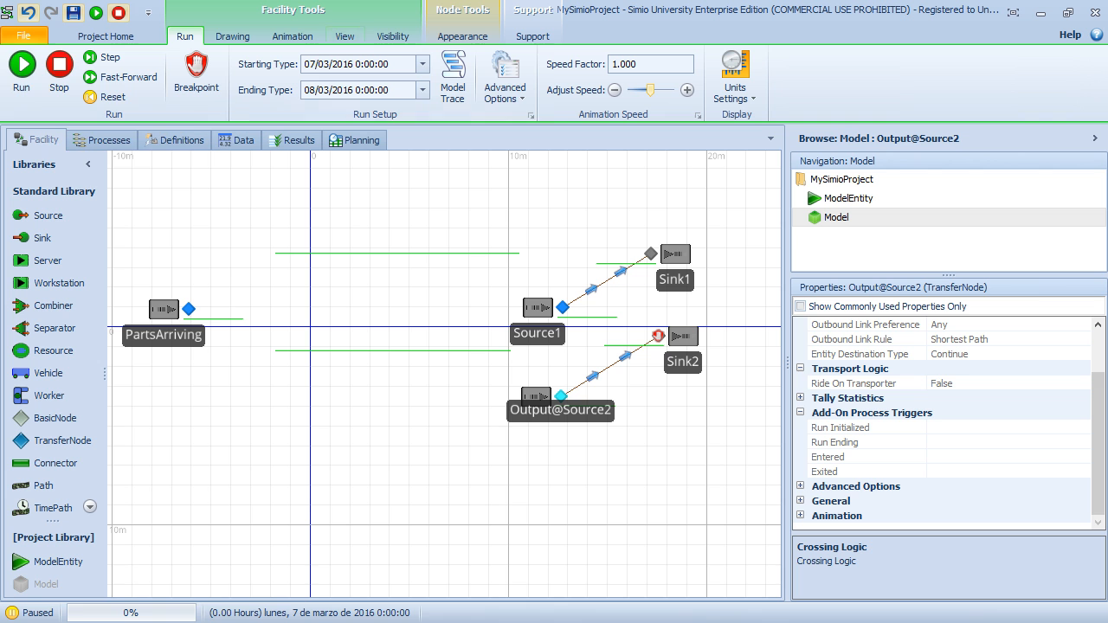
pyautogui.click(62, 75)
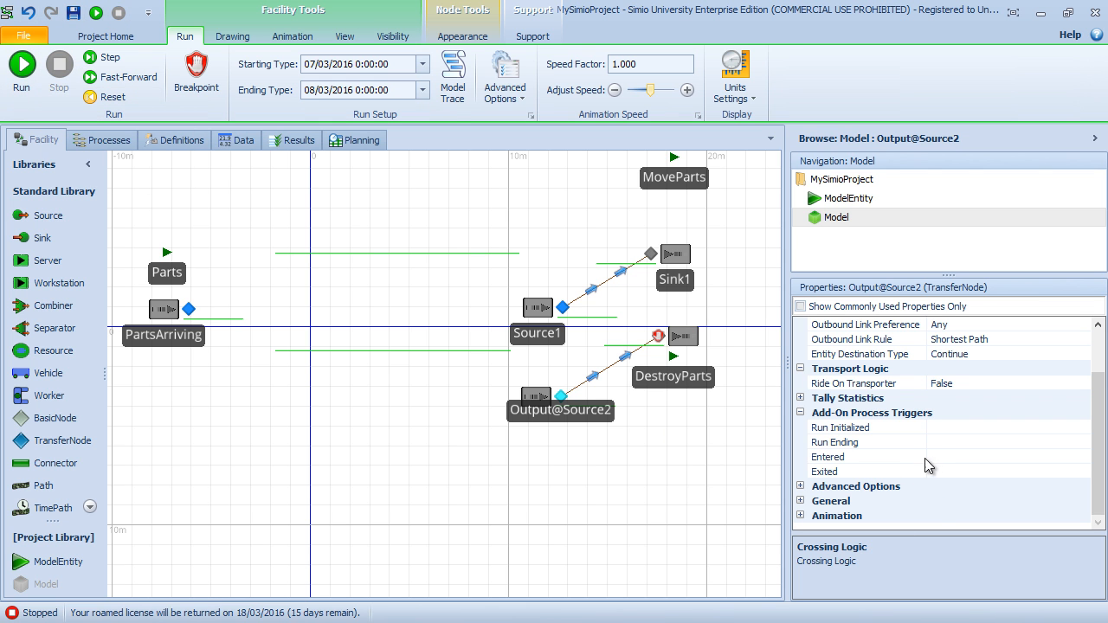
pyautogui.click(943, 471)
pyautogui.click(1081, 470)
pyautogui.click(965, 229)
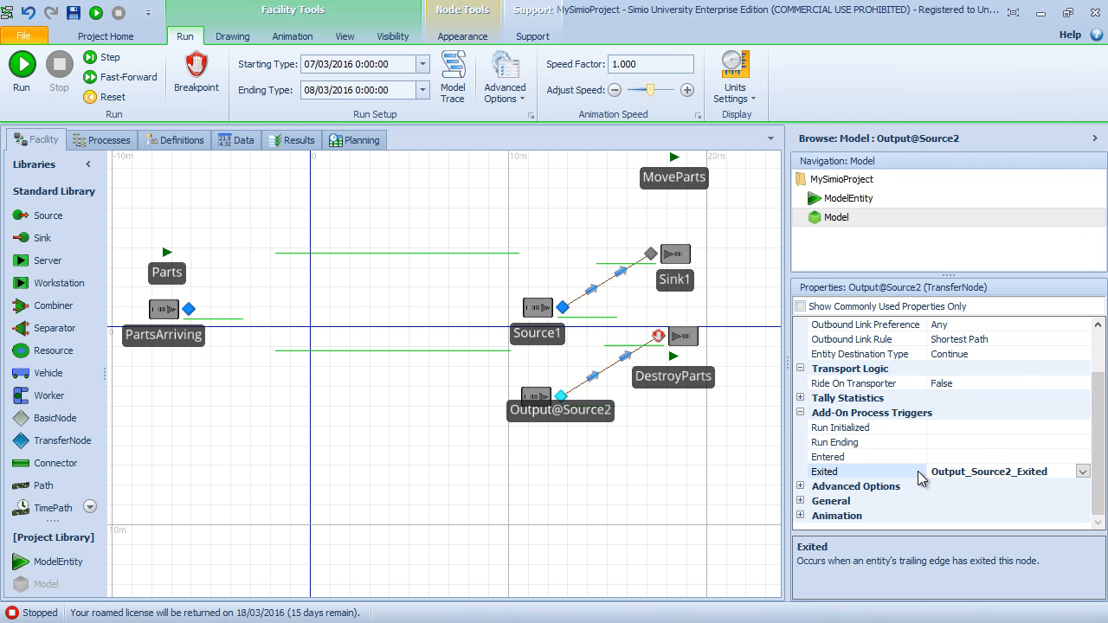
# Step: Copy the Search step from Output_Source1_Exited into the Output_Source2_Exited process
pyautogui.click(111, 140)
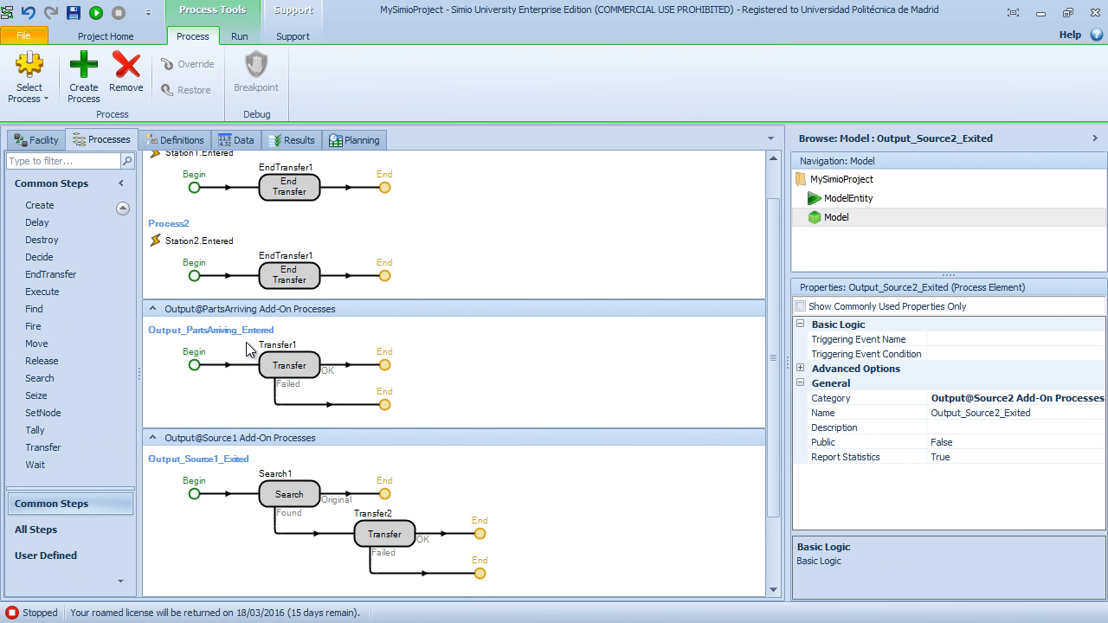
pyautogui.scroll(1, 248, 350)
pyautogui.scroll(-3, 248, 350)
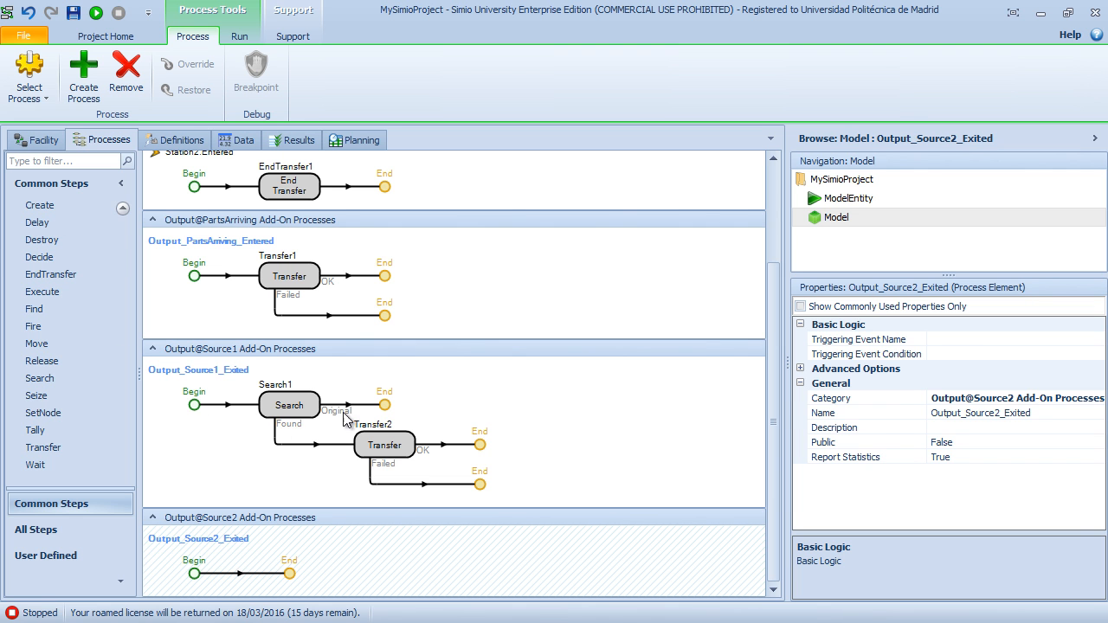
pyautogui.click(288, 411)
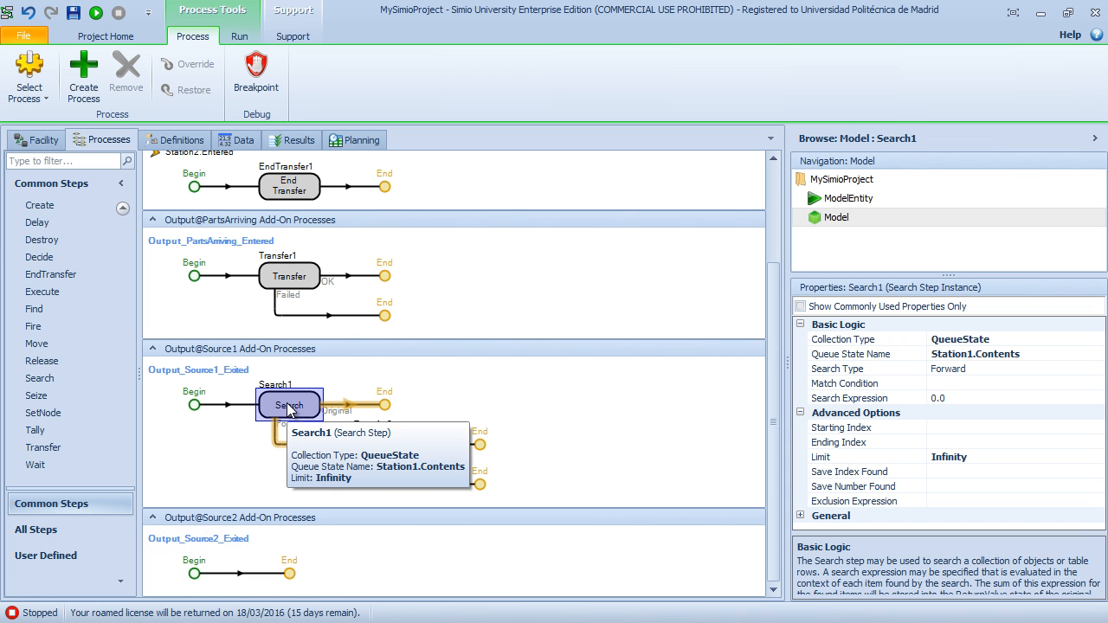
pyautogui.moveTo(289, 407); pyautogui.dragTo(289, 576)
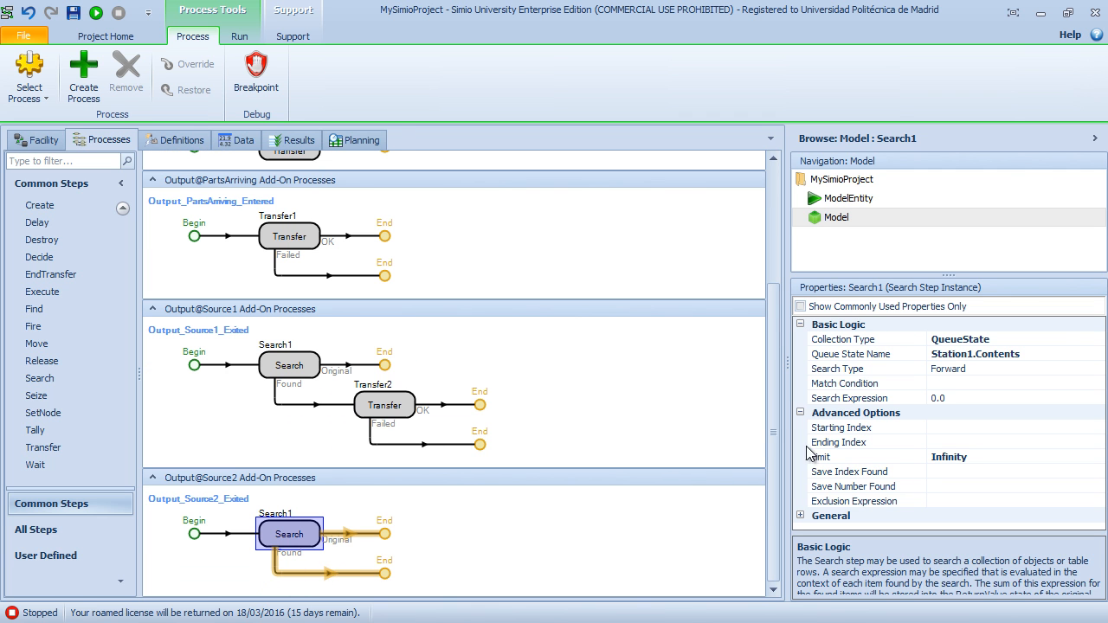
# Step: Set the copied Search step's queue state to Station2.Contents and add a Destroy step on its Found branch
pyautogui.click(971, 357)
pyautogui.press('BackSpace')
pyautogui.write('2')
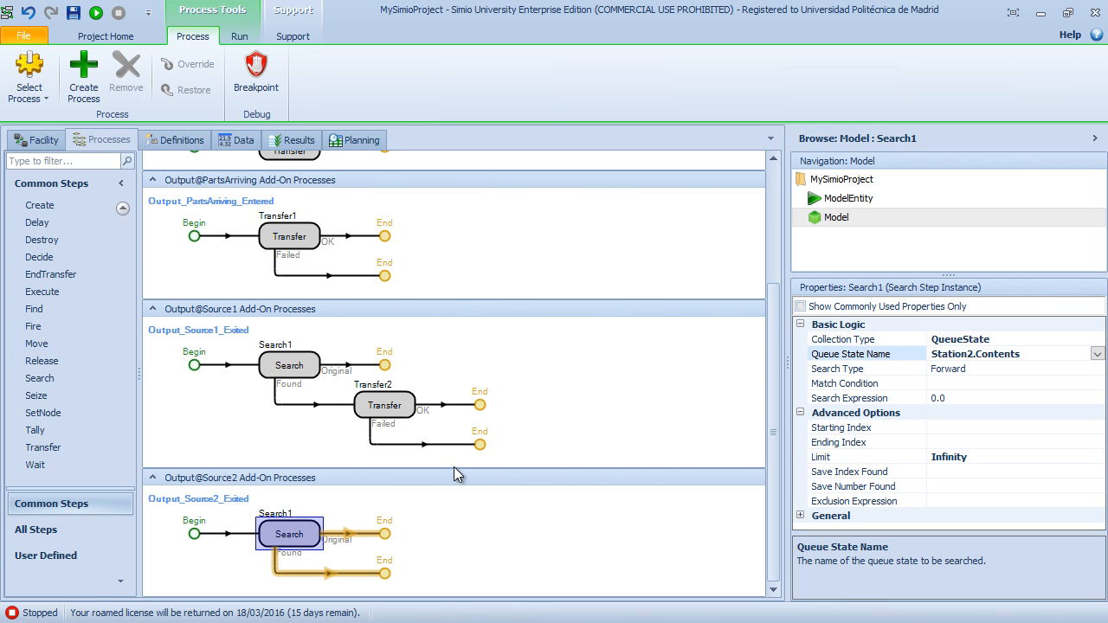
pyautogui.moveTo(35, 241); pyautogui.dragTo(386, 579)
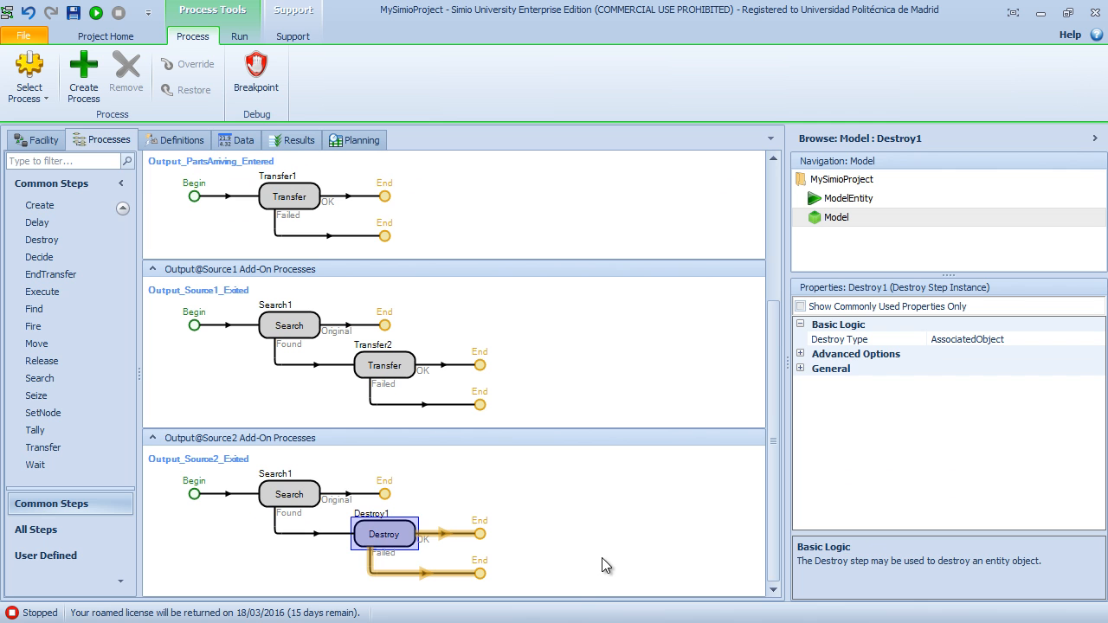
pyautogui.click(275, 501)
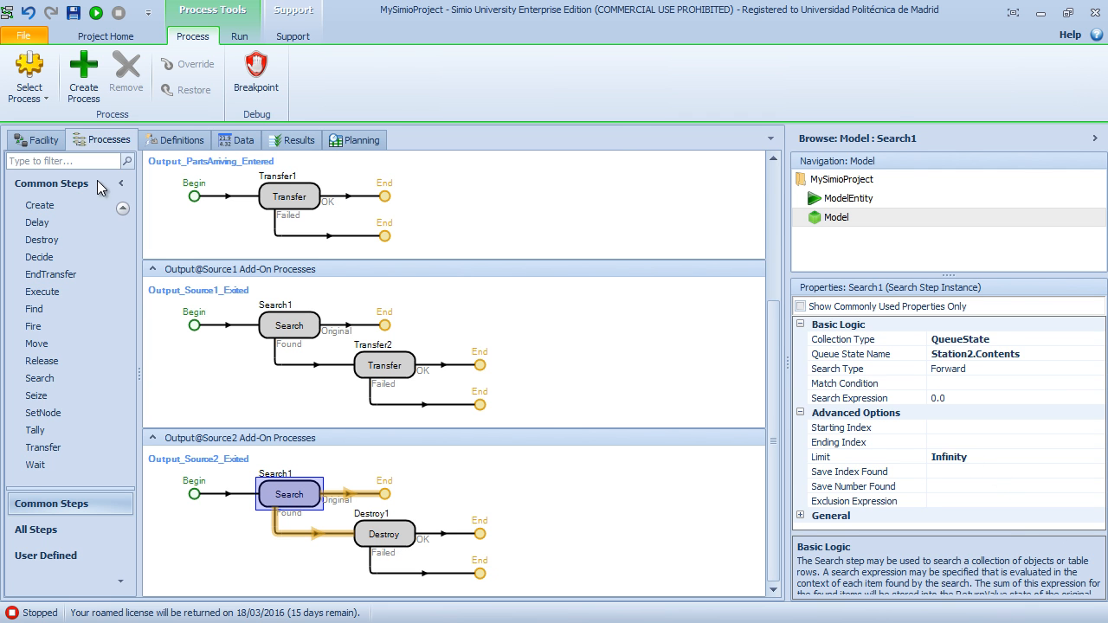
# Step: Run the model to a breakpoint, step through the destruction of Station2's parts, resume the run, and stop the simulation
pyautogui.click(48, 144)
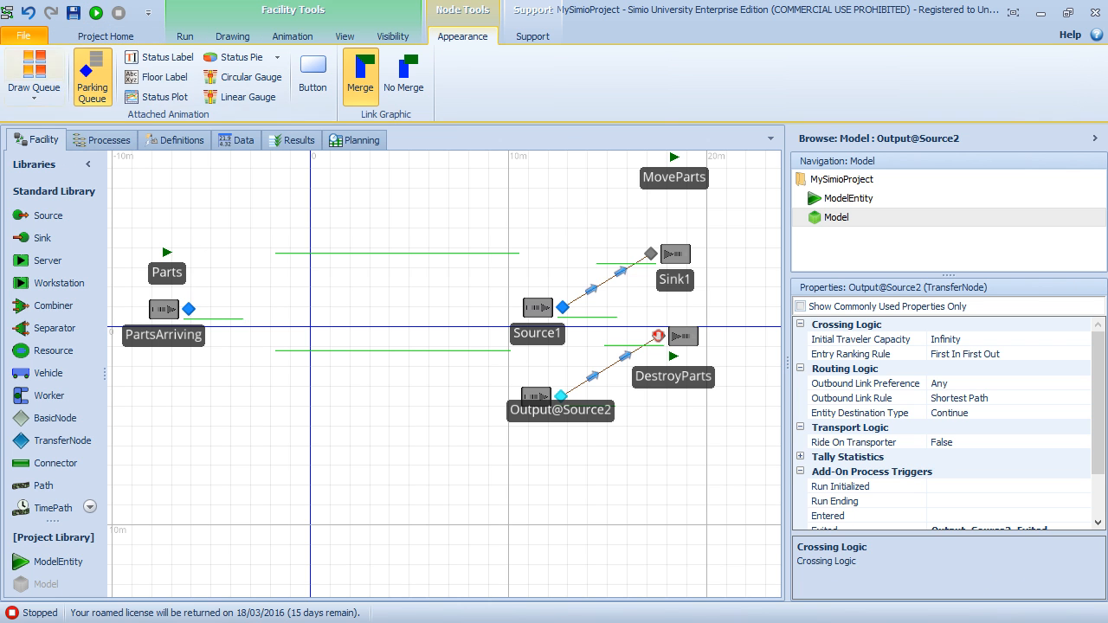
pyautogui.click(96, 14)
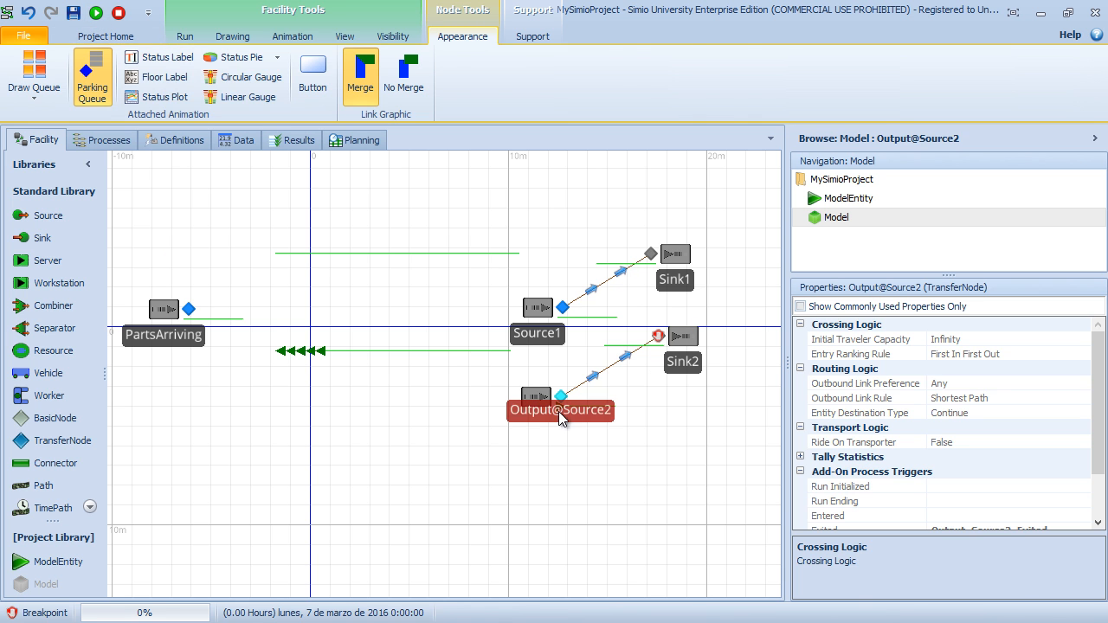
pyautogui.click(573, 442)
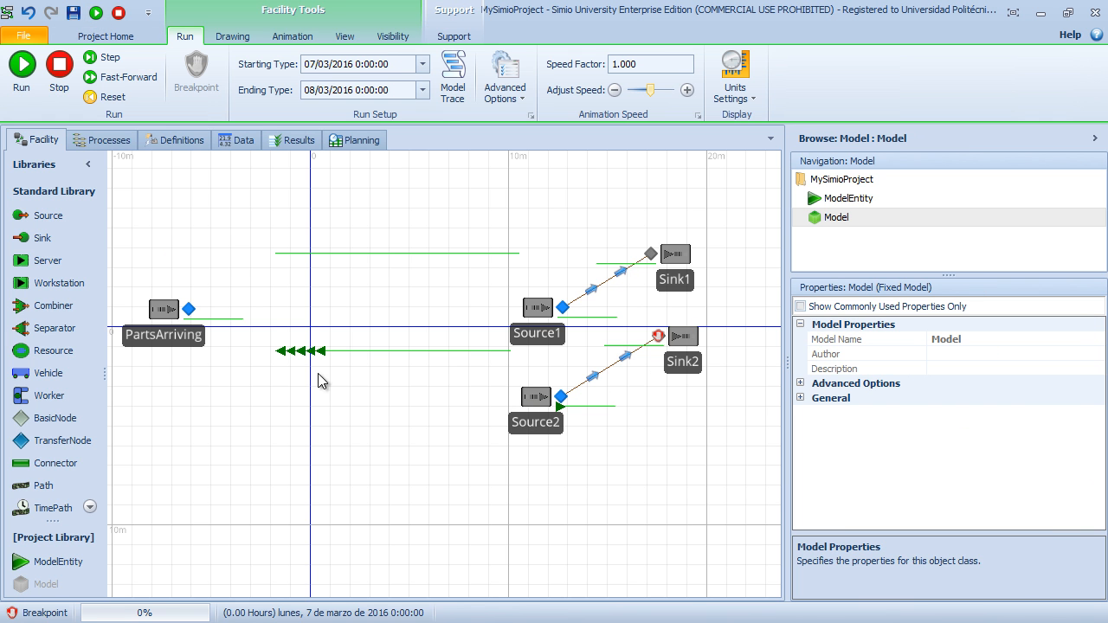
pyautogui.click(104, 60)
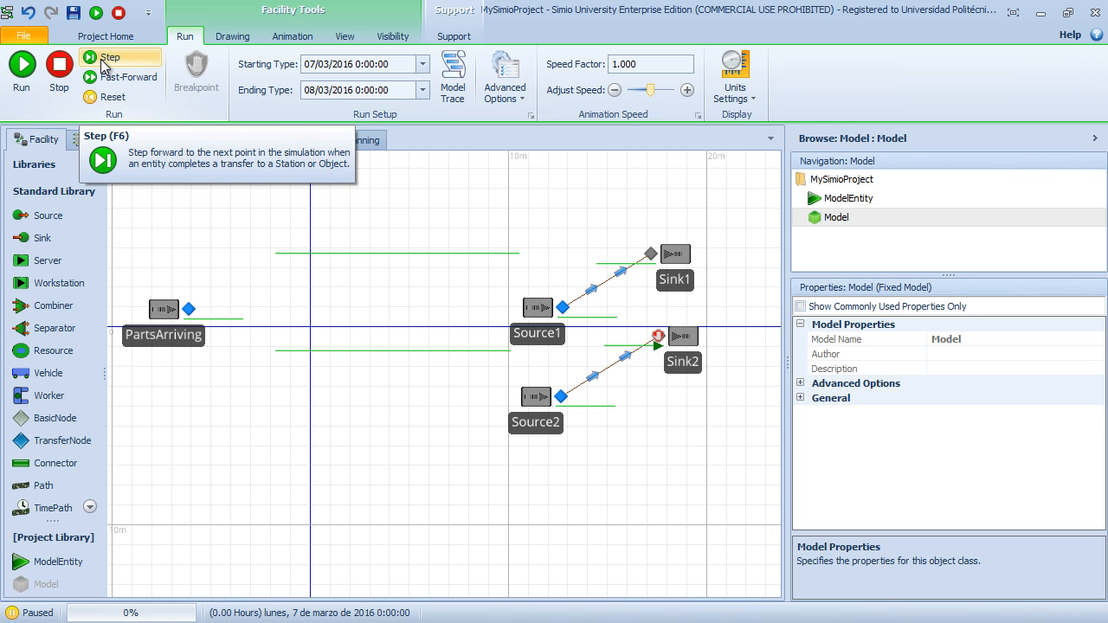
pyautogui.click(21, 69)
pyautogui.click(59, 77)
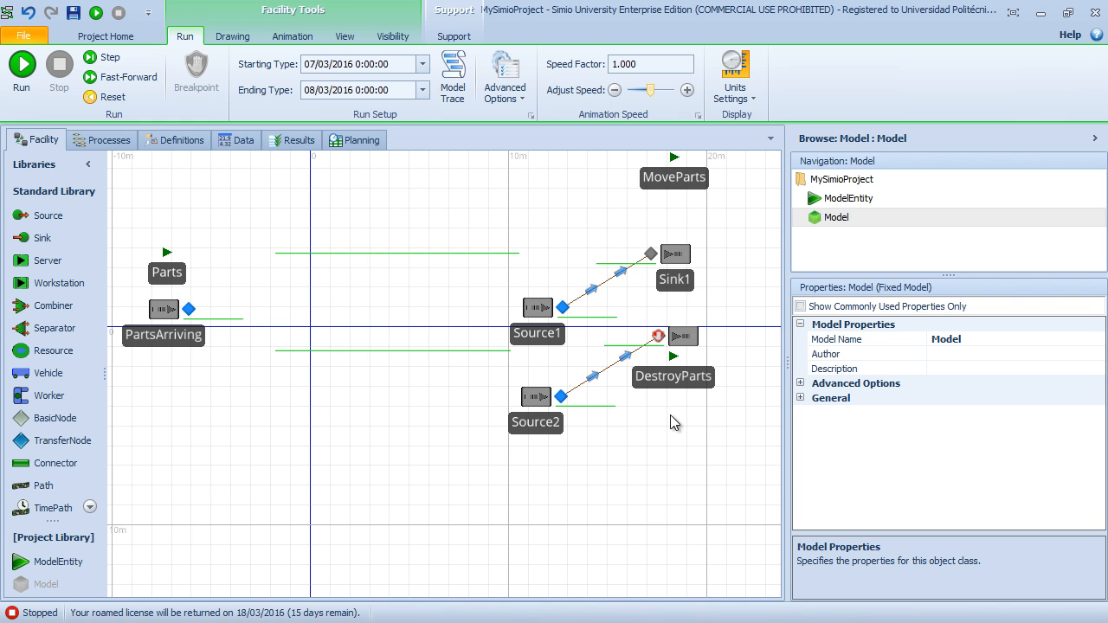
# Step: Insert a Delay step between the Search and Transfer steps in the Output_Source1_Exited process
pyautogui.click(100, 140)
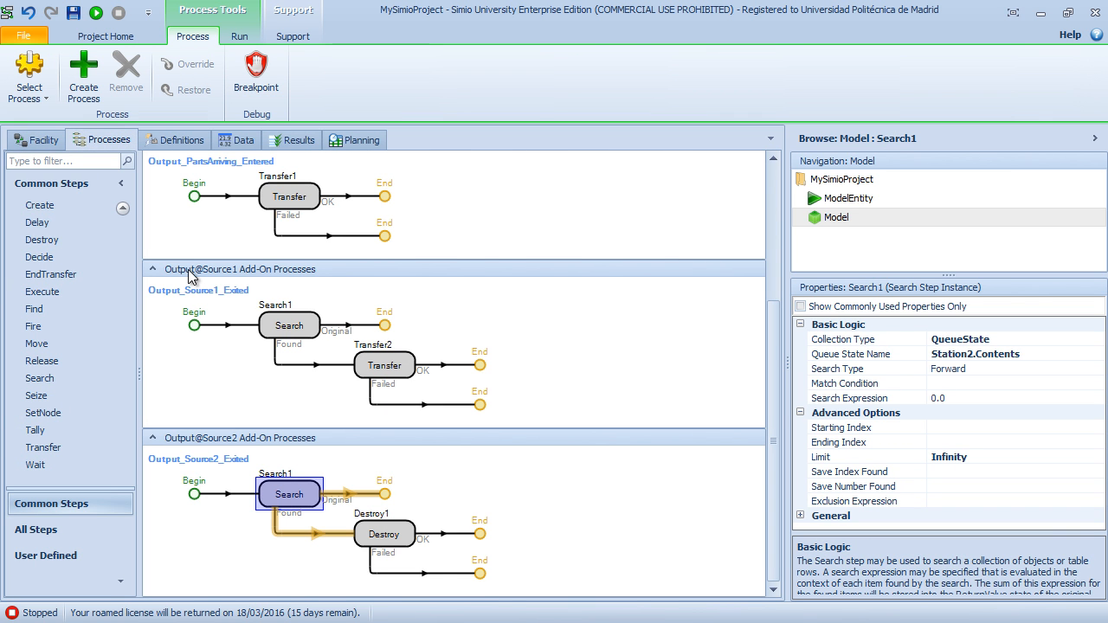
pyautogui.click(39, 140)
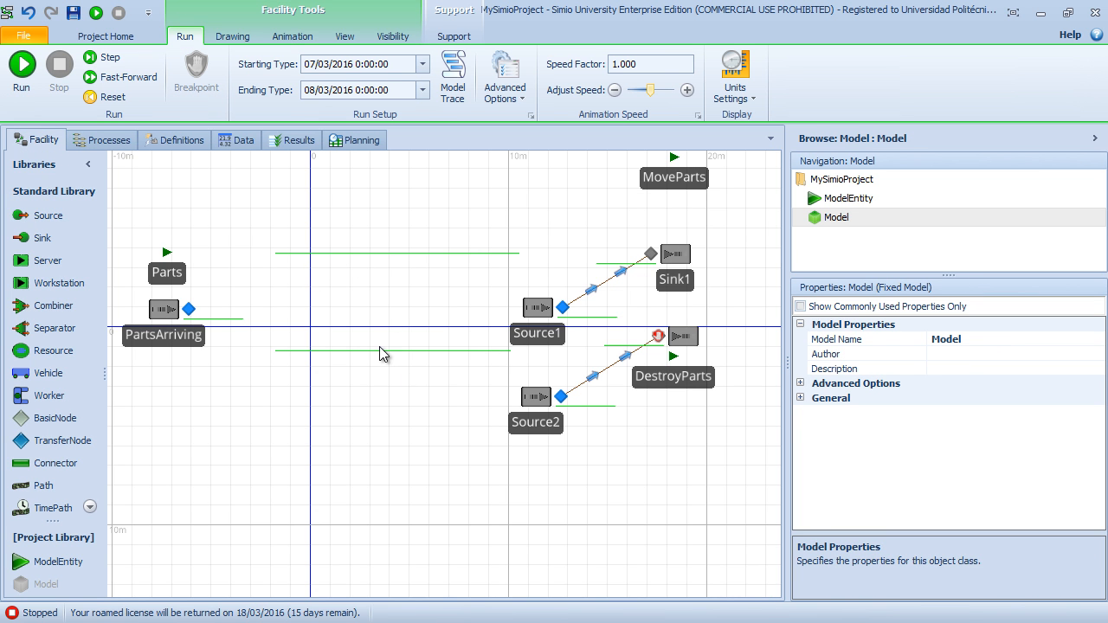
pyautogui.click(124, 145)
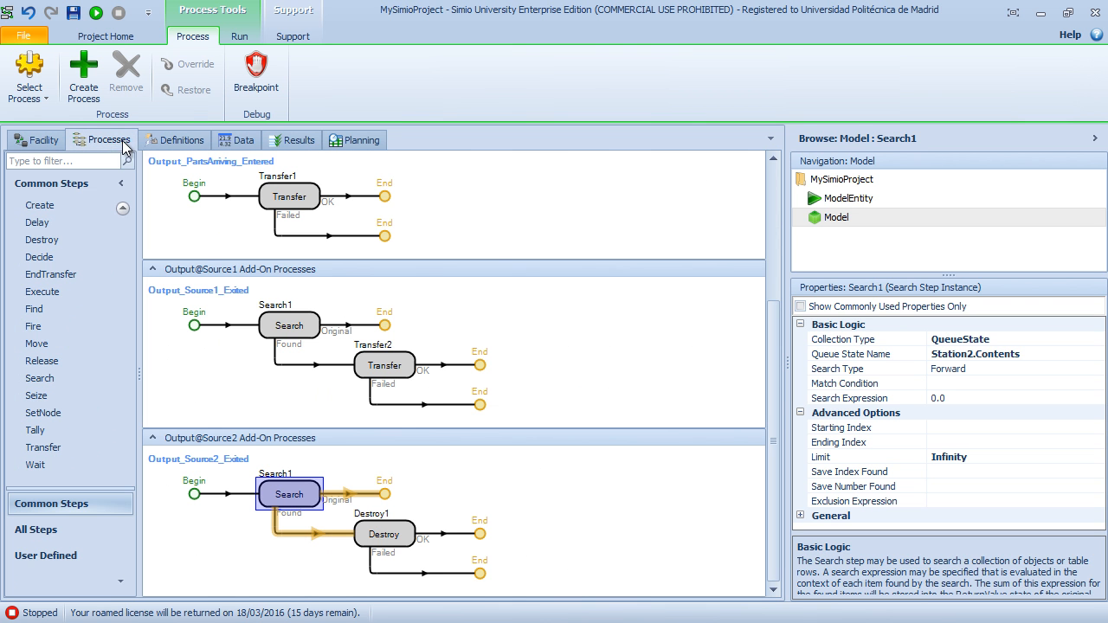
pyautogui.click(287, 325)
pyautogui.click(376, 372)
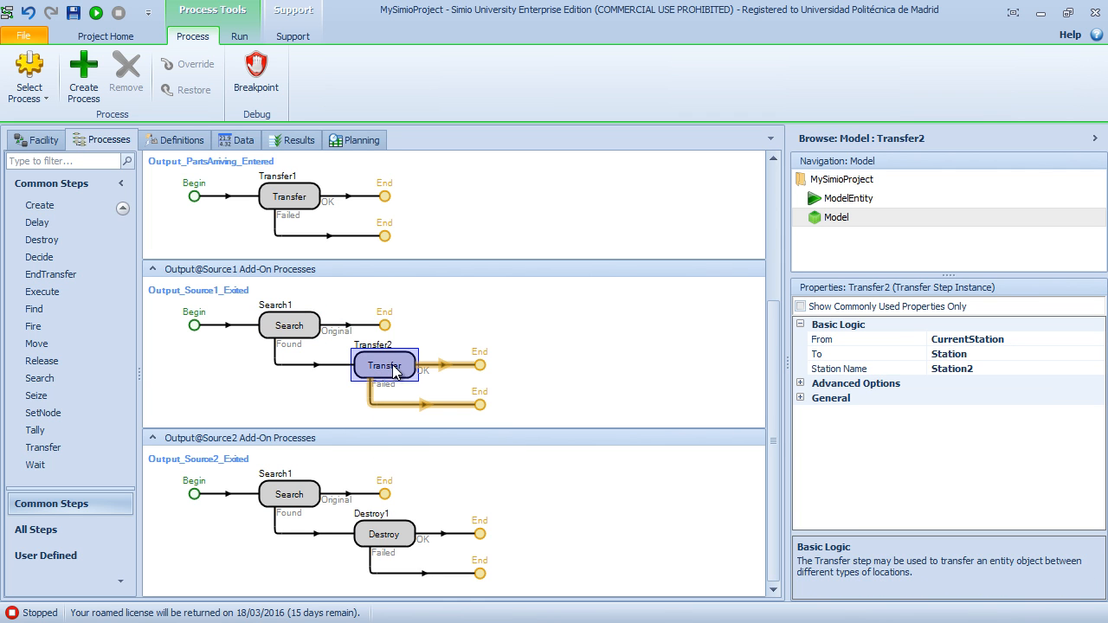
pyautogui.moveTo(70, 222); pyautogui.dragTo(346, 373)
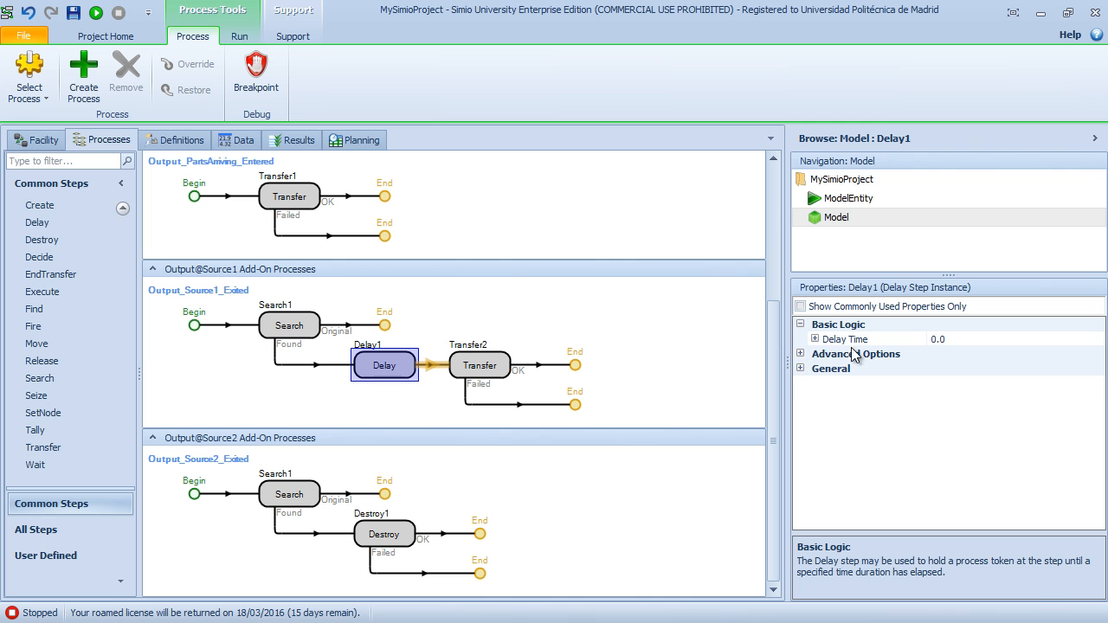
# Step: Set the Delay step's time to random.uniform(0.1,0.2) with units in Minutes
pyautogui.click(816, 339)
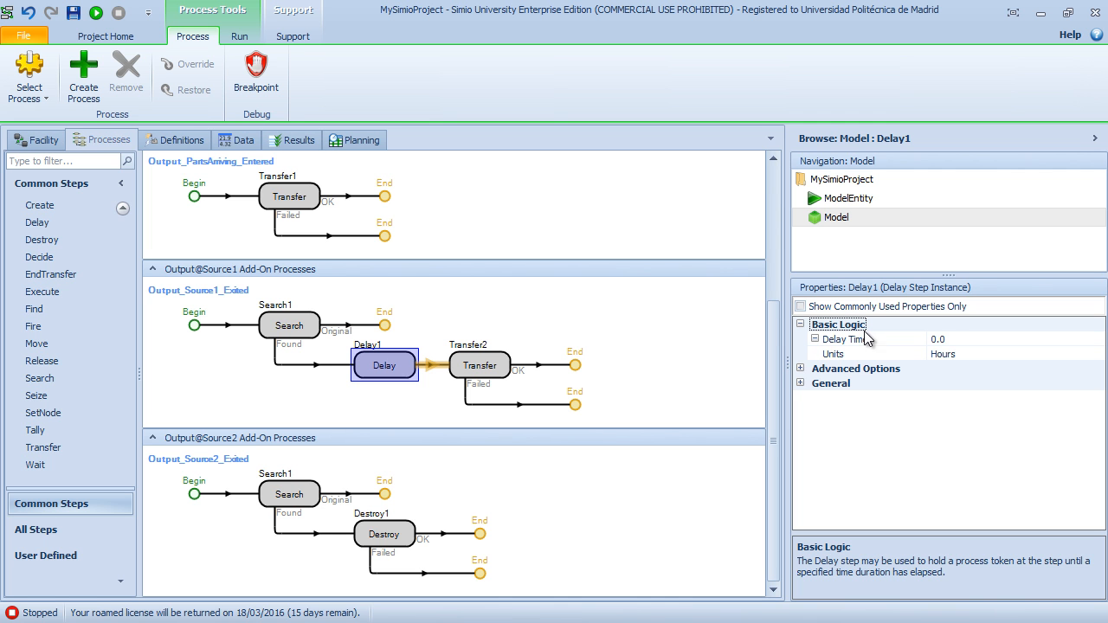
pyautogui.click(973, 356)
pyautogui.click(1097, 356)
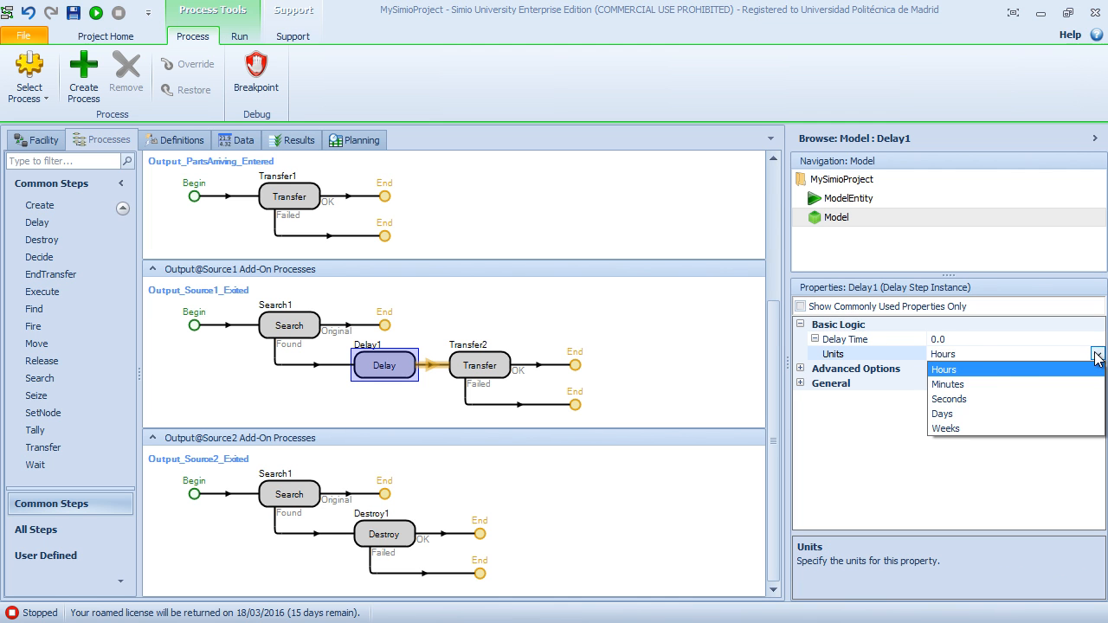
pyautogui.click(991, 385)
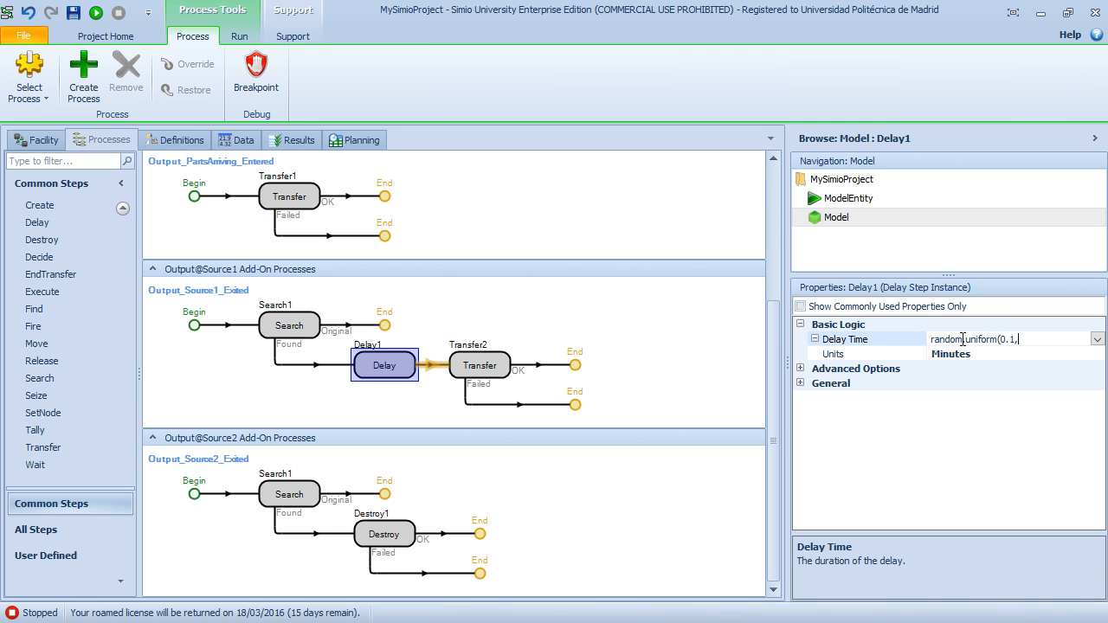
pyautogui.press('Return')
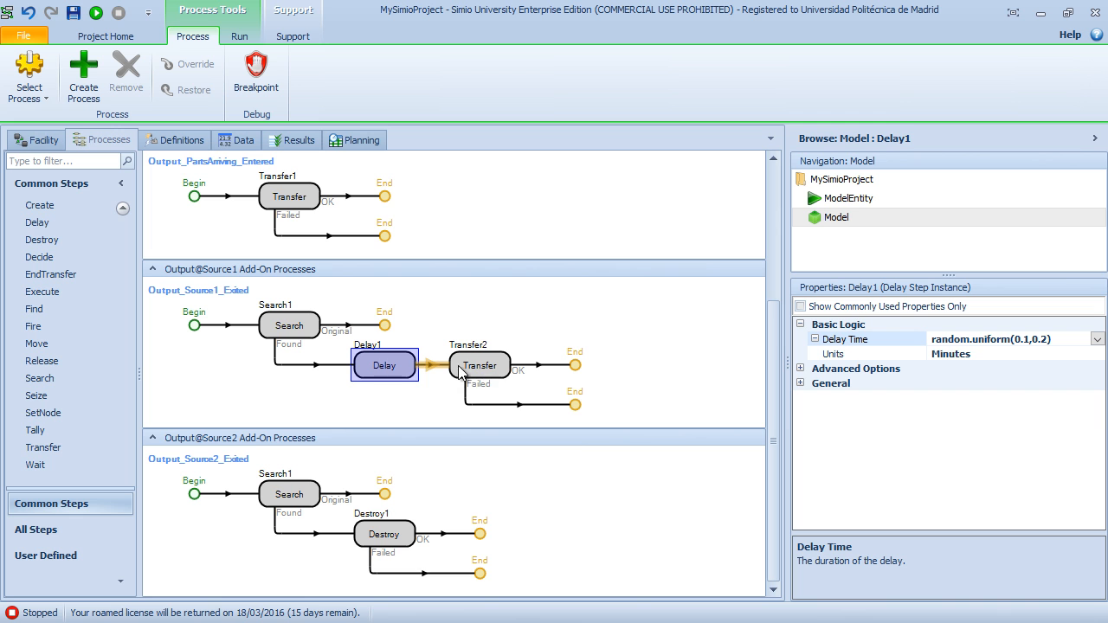
# Step: Remove the breakpoint from Sink2's input node and set one on Sink1's input node
pyautogui.click(398, 366)
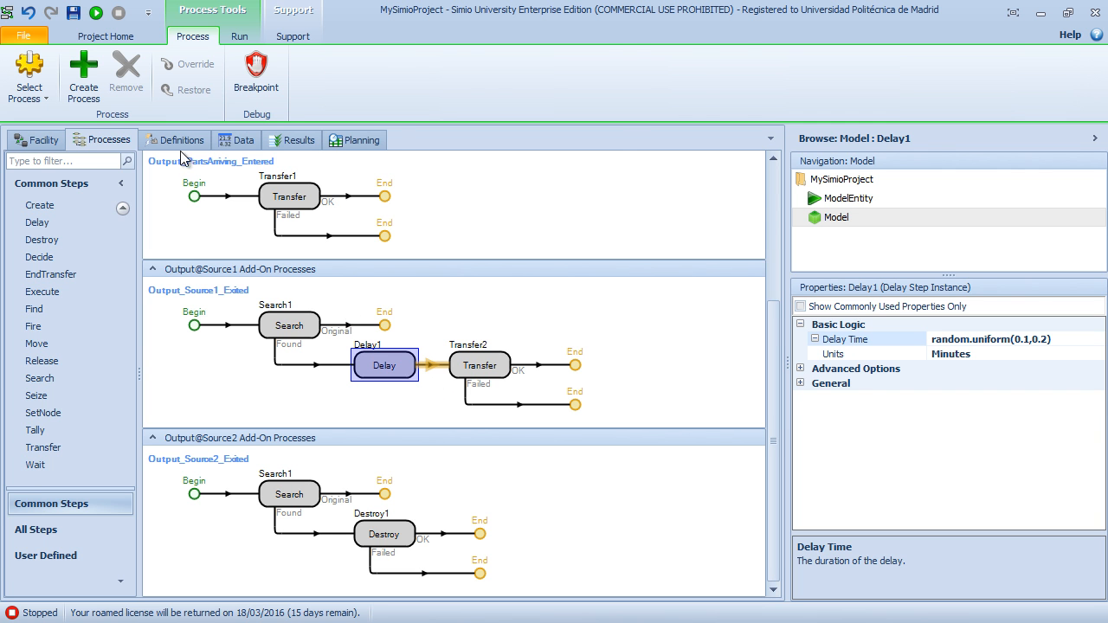
pyautogui.click(43, 141)
pyautogui.click(657, 336)
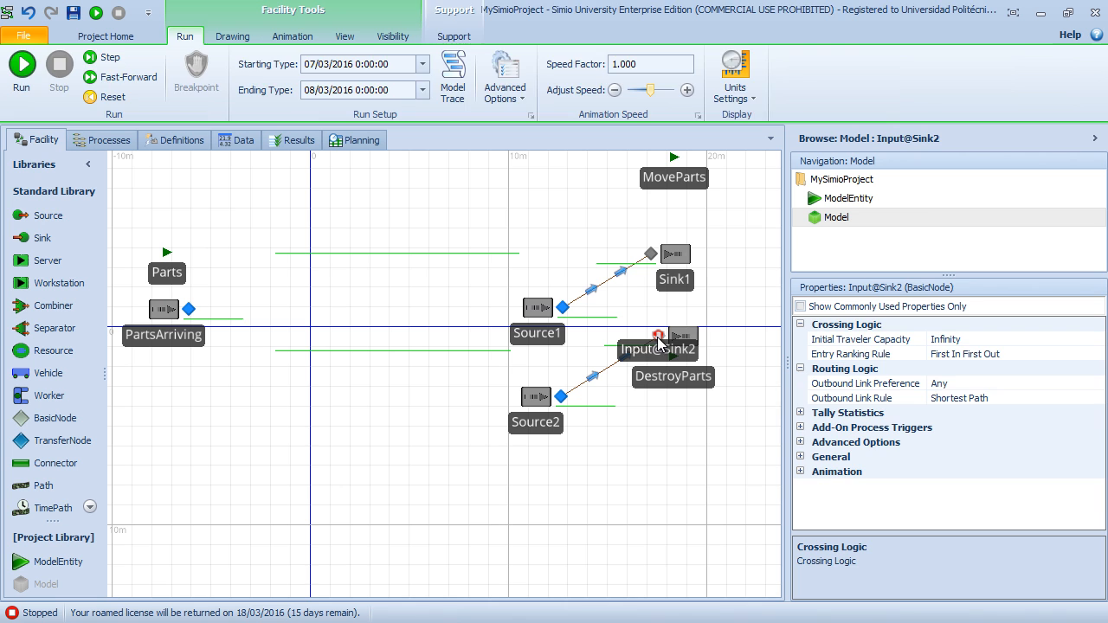
pyautogui.click(185, 37)
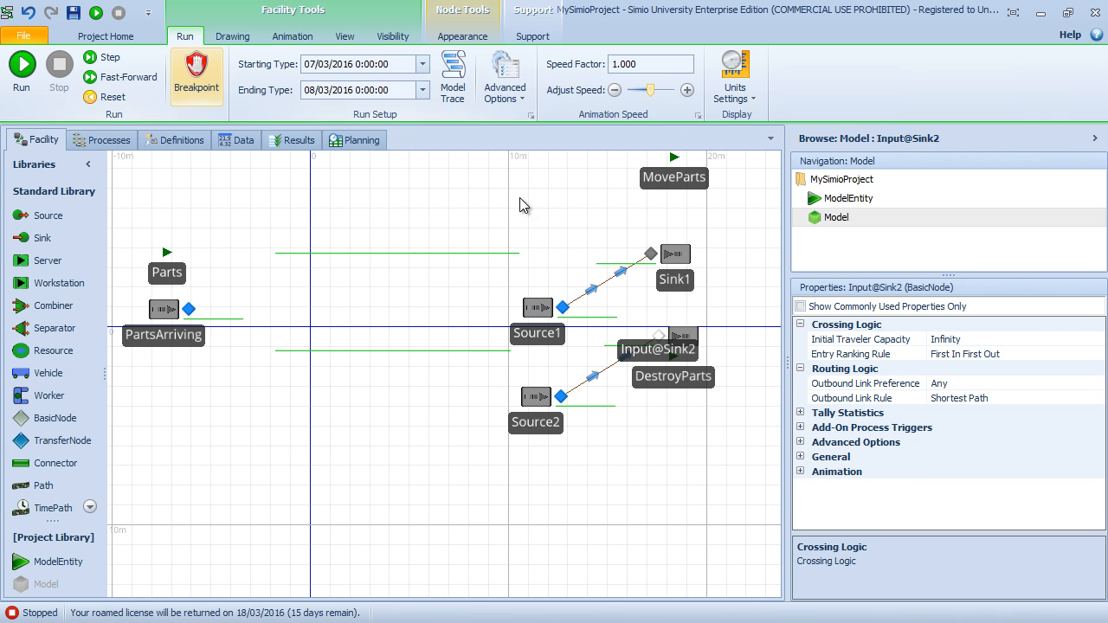
pyautogui.click(650, 254)
pyautogui.click(217, 82)
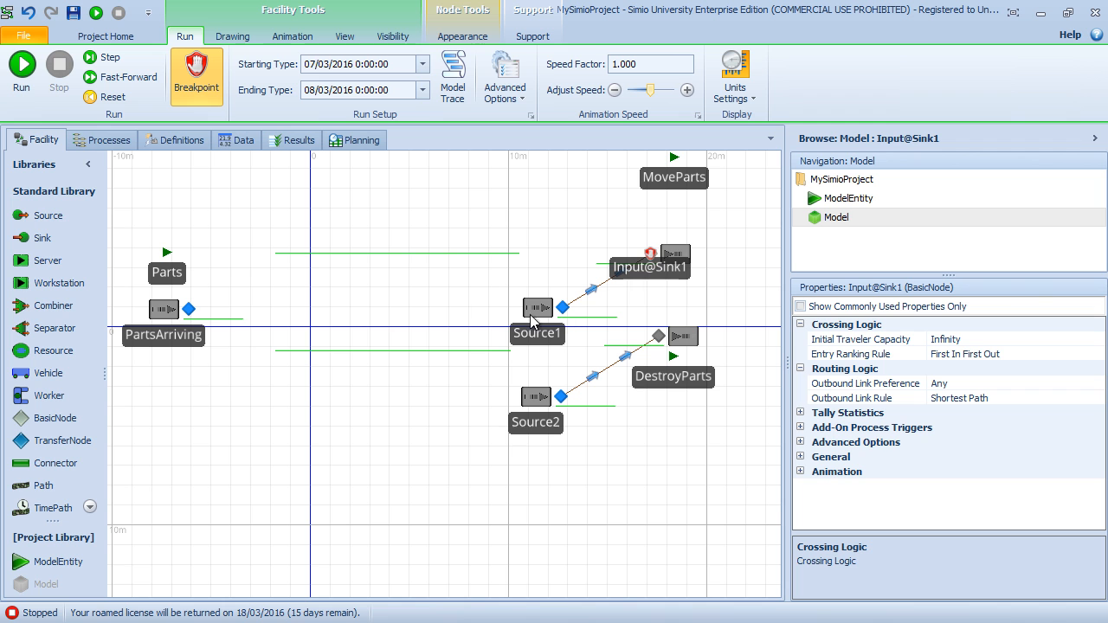
# Step: Run the model to the breakpoint and step through the delayed transfers of parts from Station1 to Station2
pyautogui.click(26, 69)
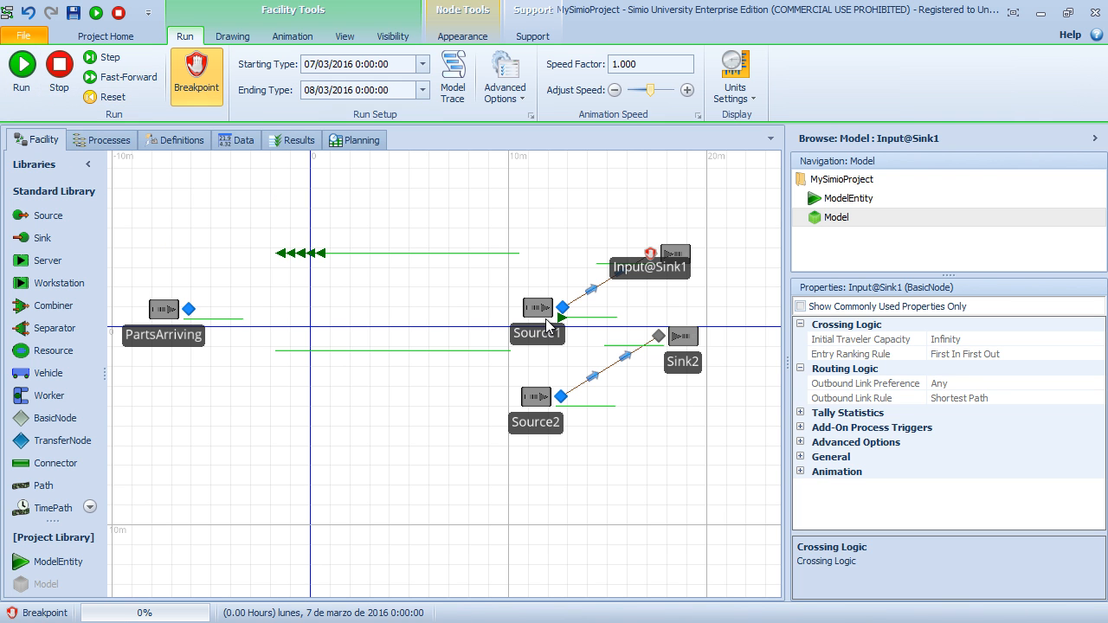
pyautogui.click(111, 59)
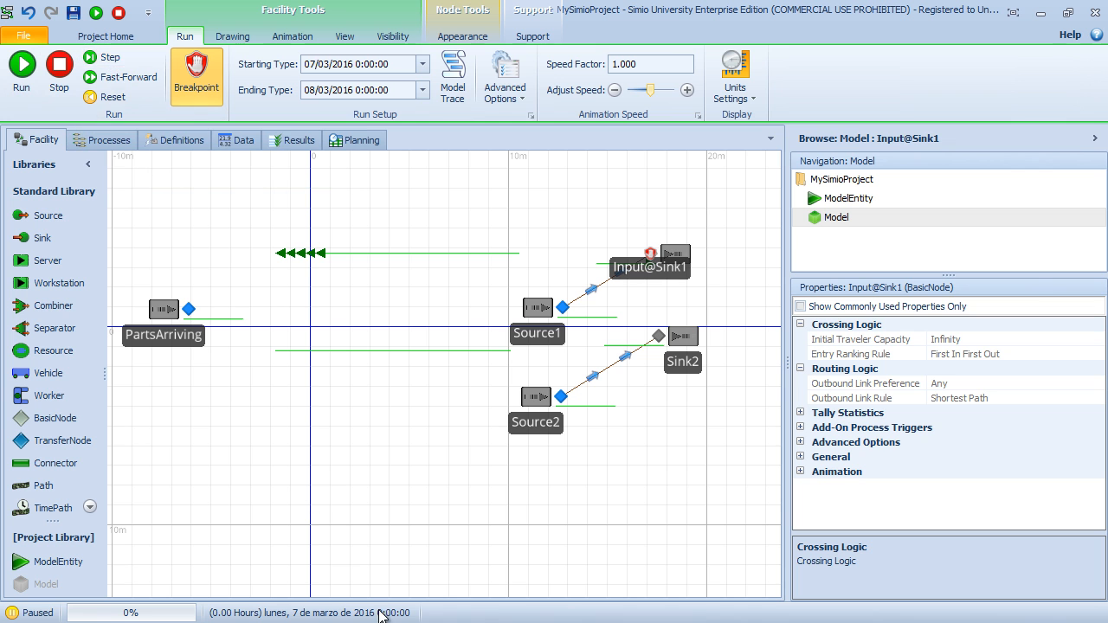
pyautogui.click(108, 58)
pyautogui.click(108, 61)
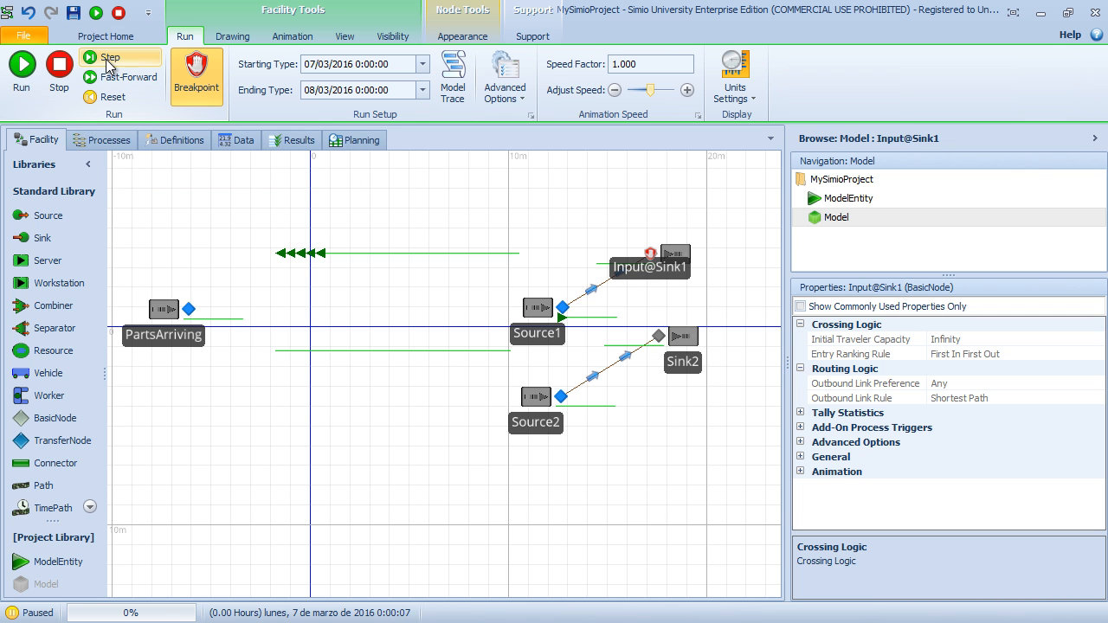
pyautogui.click(108, 61)
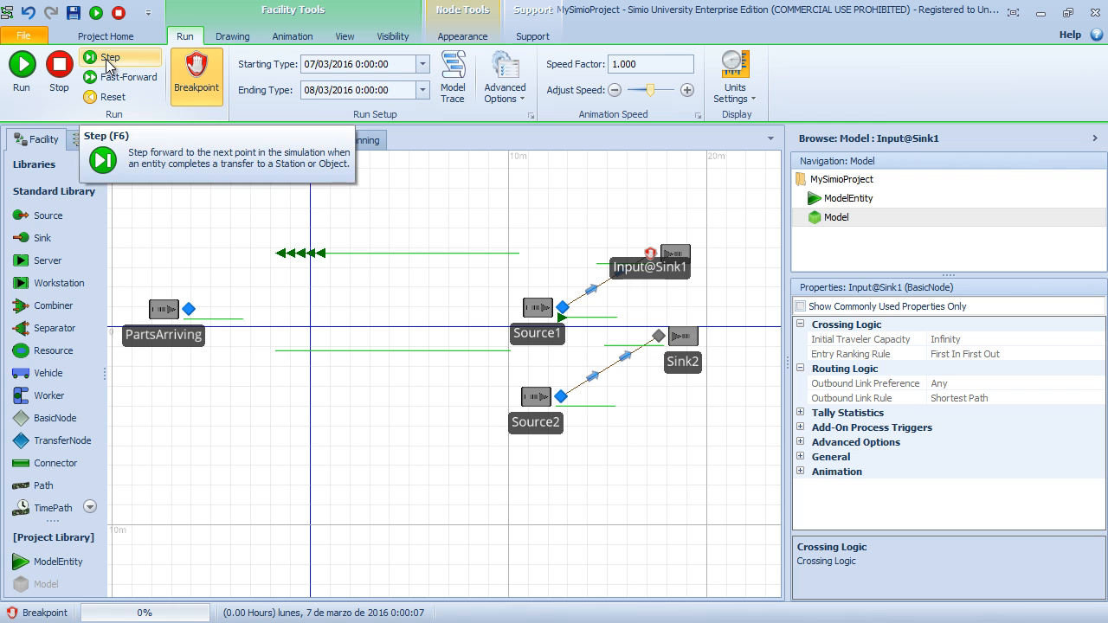
pyautogui.click(108, 63)
pyautogui.click(110, 62)
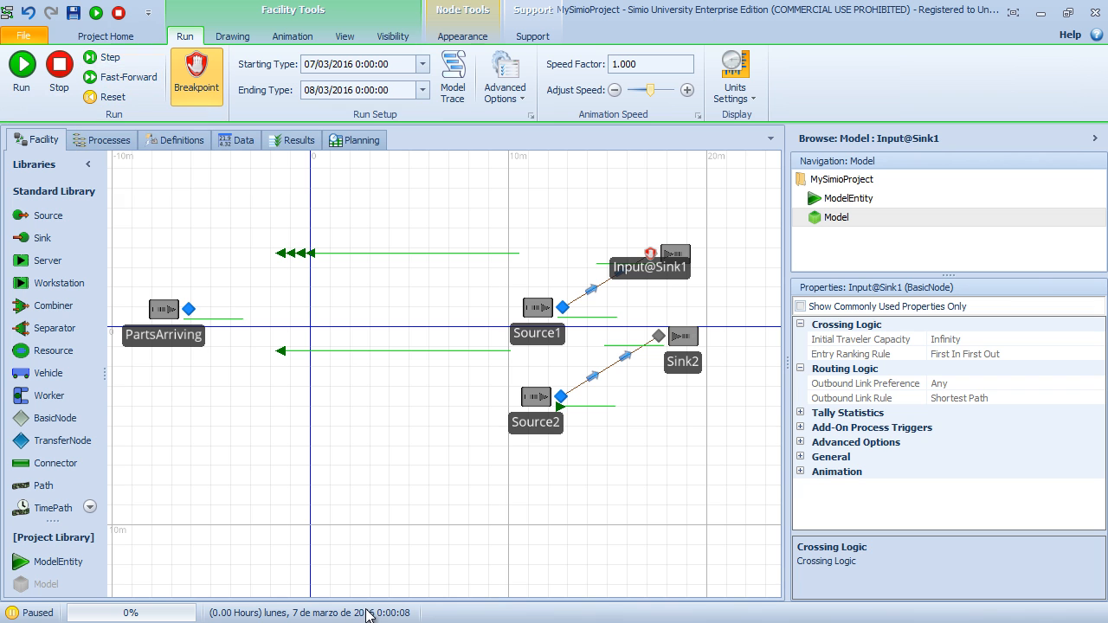
pyautogui.click(110, 59)
pyautogui.click(110, 59)
pyautogui.click(110, 59)
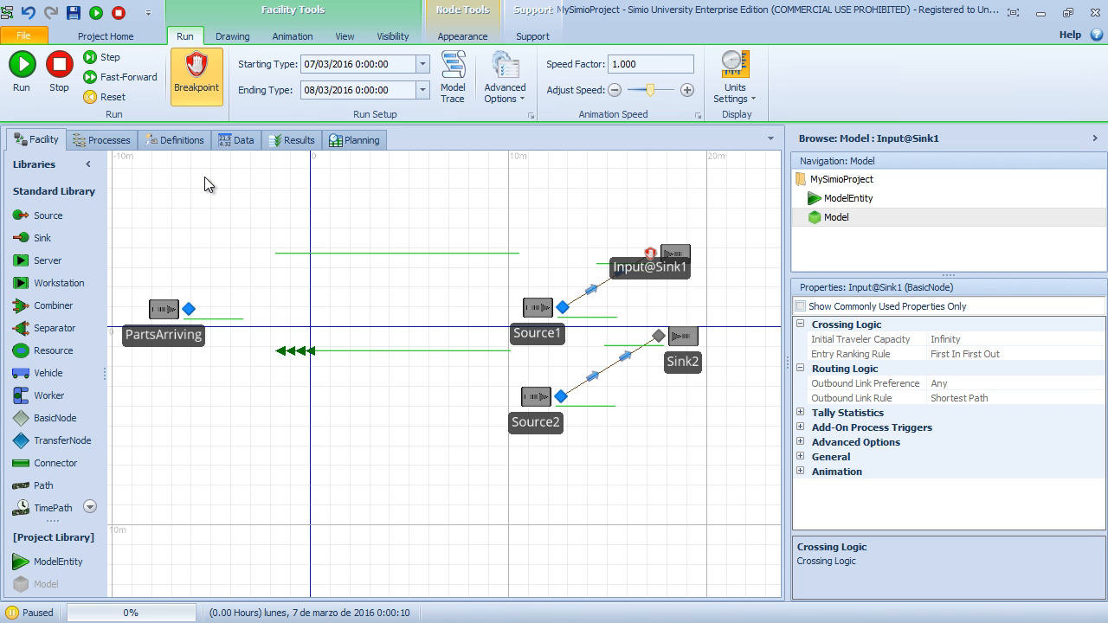
# Step: Review the Search and Delay steps of the Output_Source1_Exited process
pyautogui.click(102, 139)
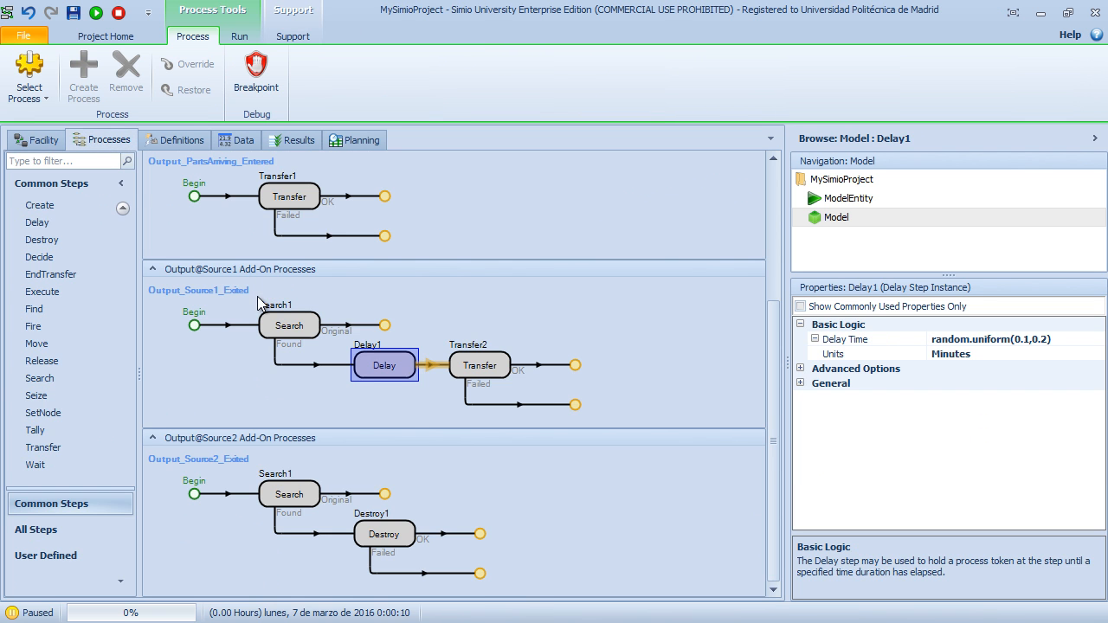
pyautogui.click(412, 407)
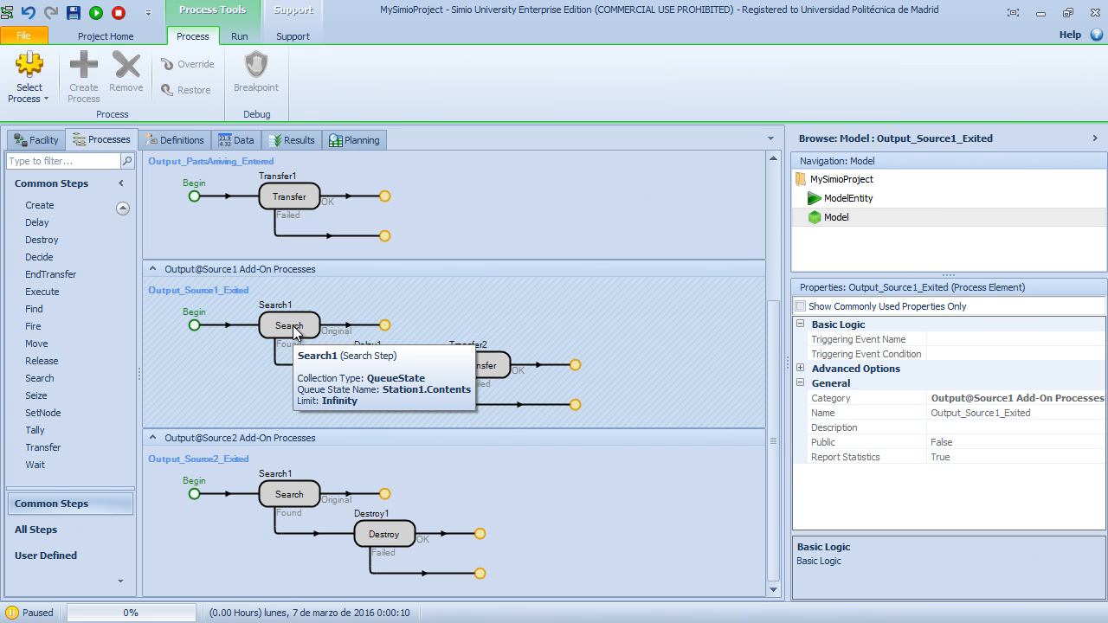
pyautogui.click(381, 366)
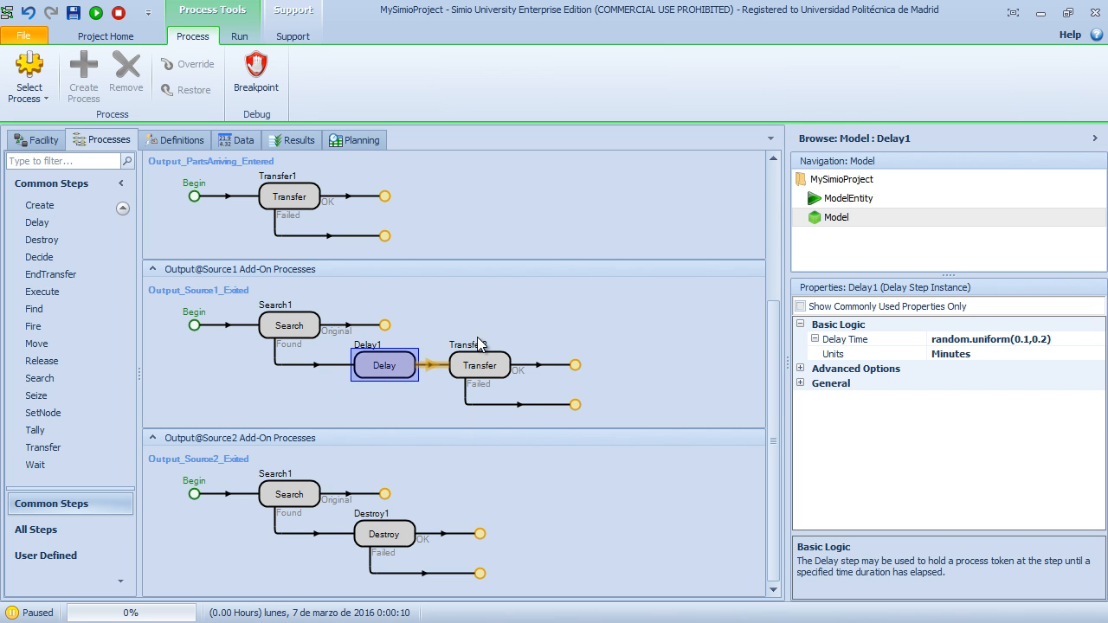
# Step: Place a status label just above the start of Station1's queue in the facility view
pyautogui.click(54, 141)
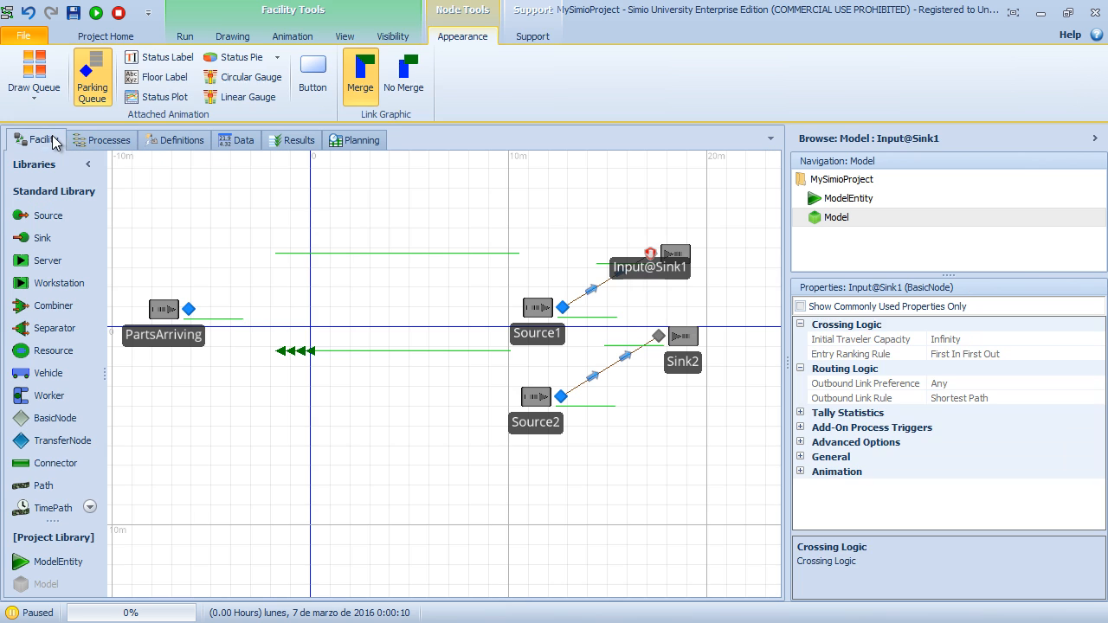
pyautogui.click(560, 246)
pyautogui.moveTo(565, 244); pyautogui.dragTo(363, 260)
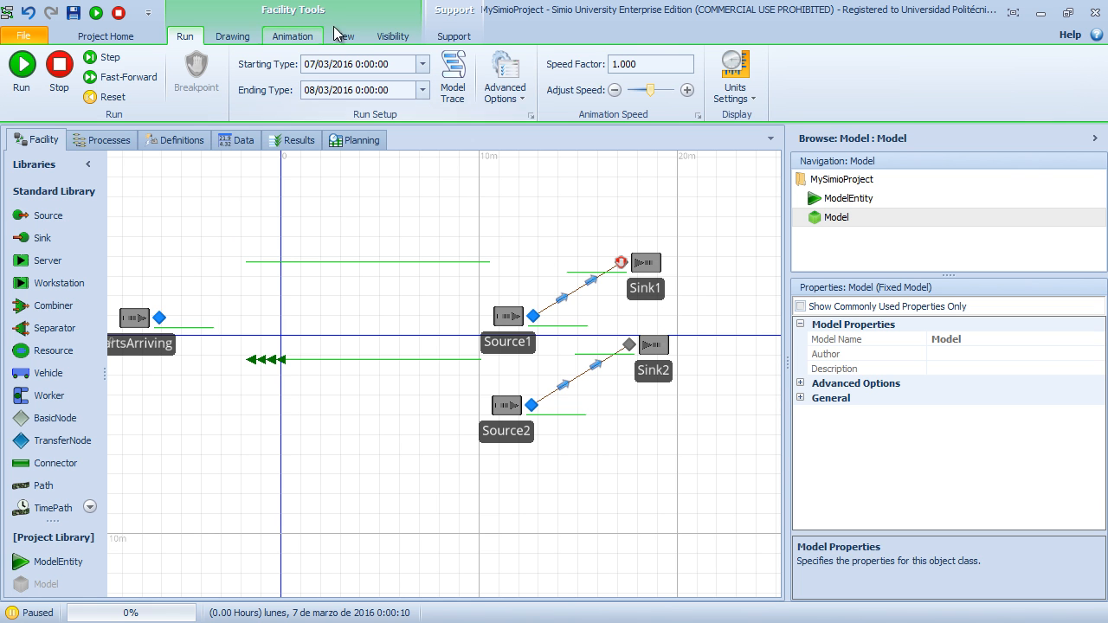
pyautogui.click(303, 37)
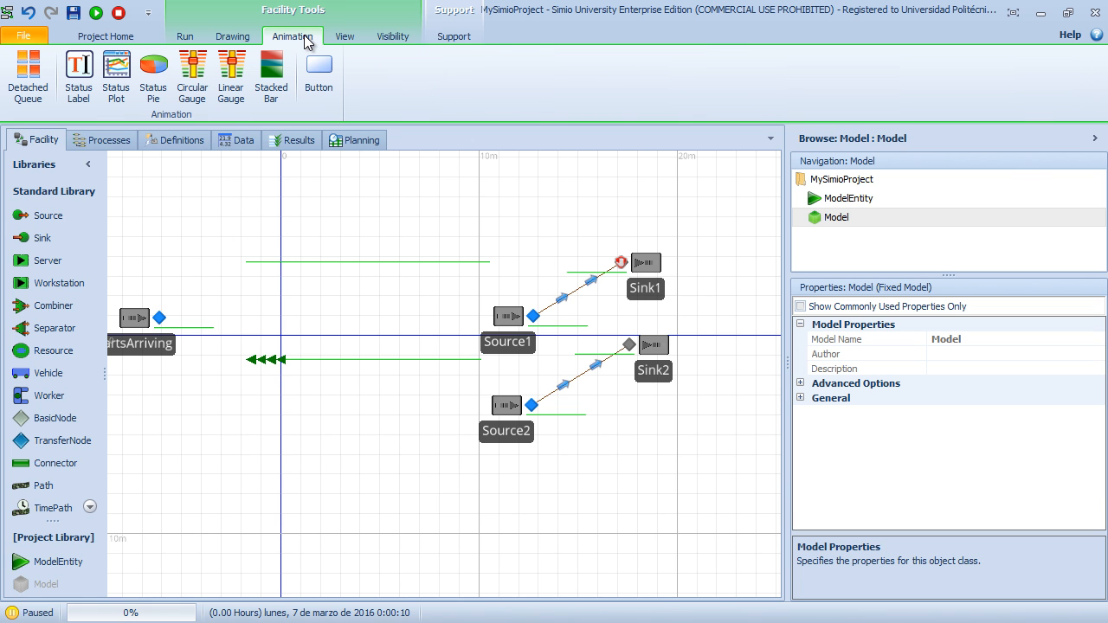
pyautogui.click(78, 78)
pyautogui.moveTo(245, 232); pyautogui.dragTo(327, 256)
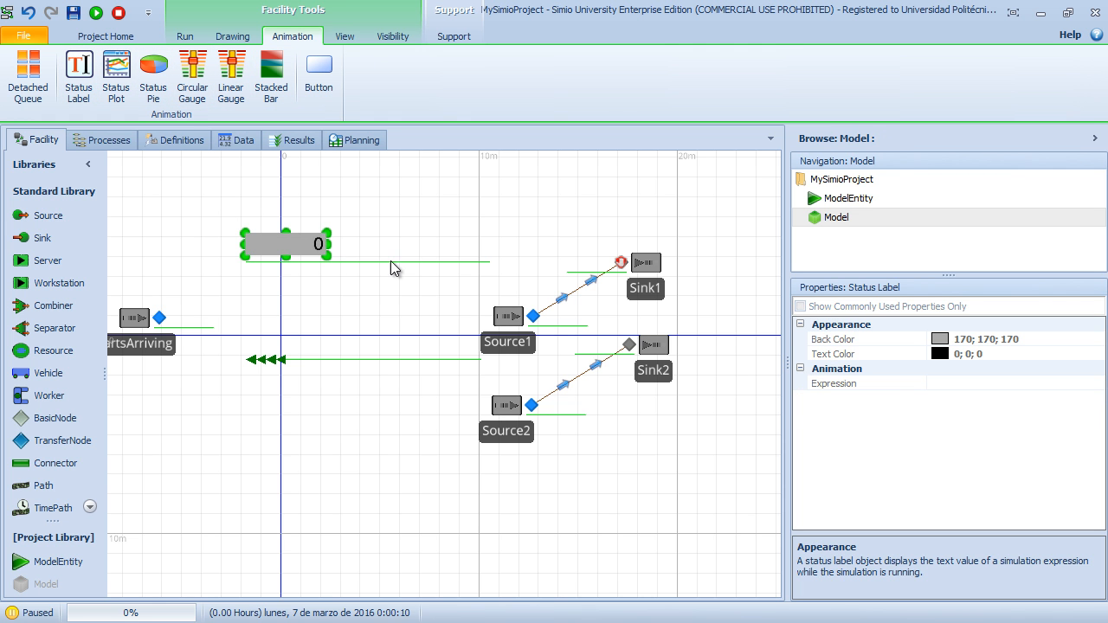
# Step: Stop the simulation and set the status label's expression to Station1.Contents
pyautogui.click(118, 13)
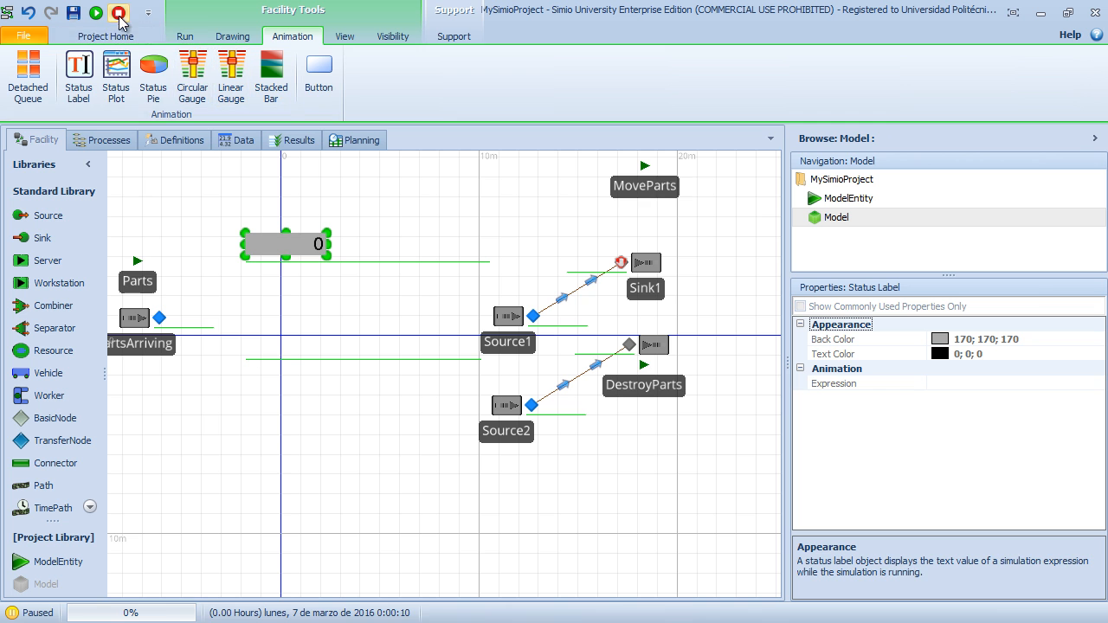
pyautogui.click(1090, 382)
pyautogui.click(1095, 383)
pyautogui.write('sta')
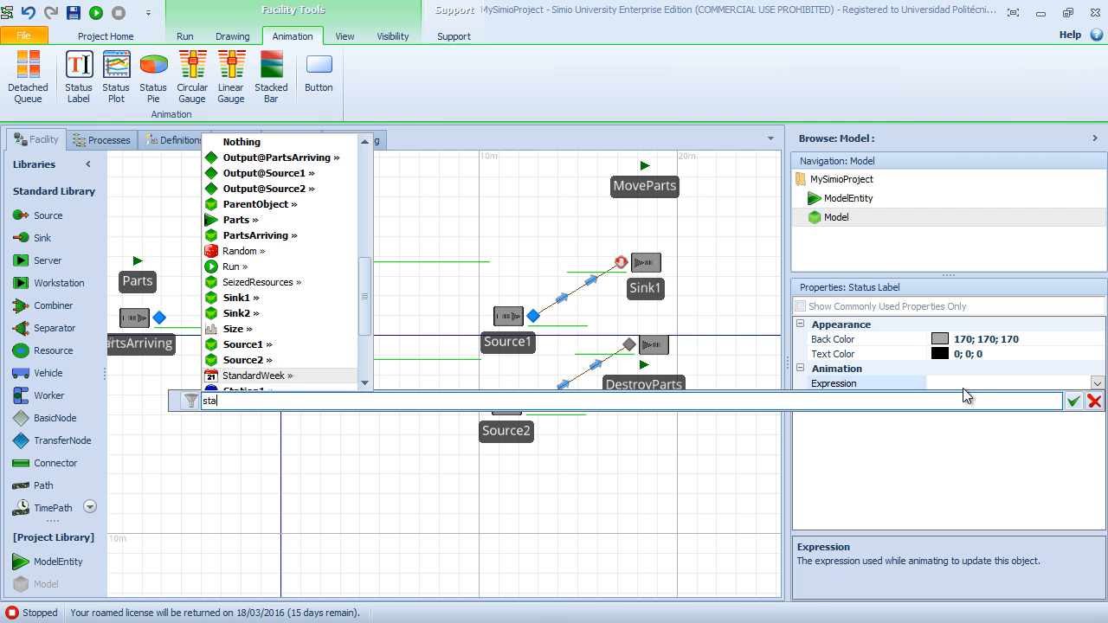
pyautogui.press('Down')
pyautogui.press('Return')
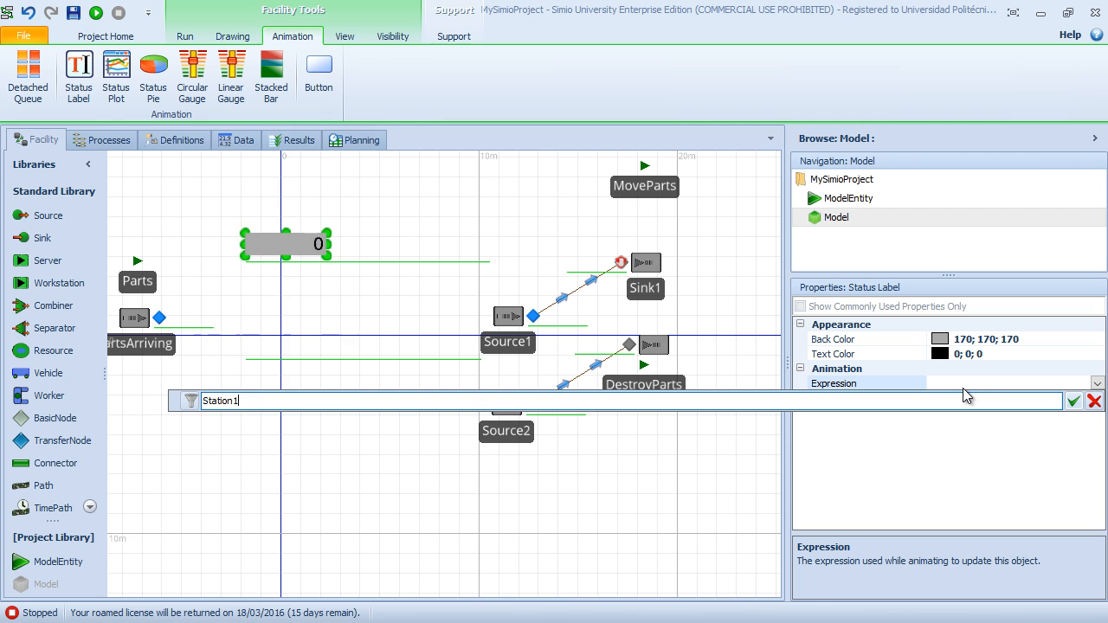
pyautogui.write('.con')
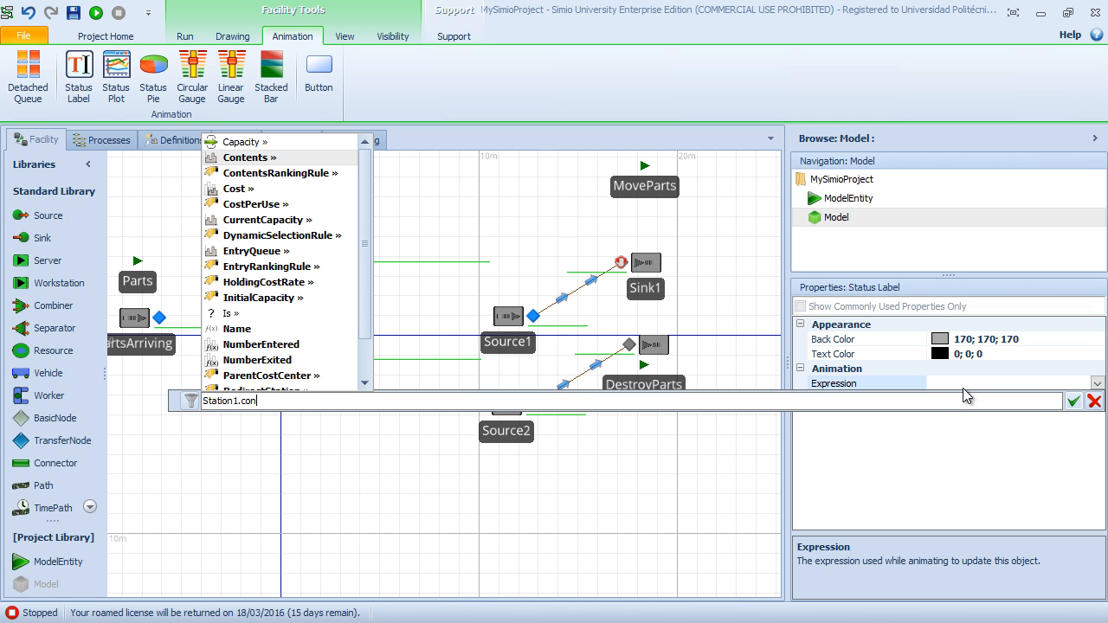
pyautogui.press('Return')
pyautogui.press('Return')
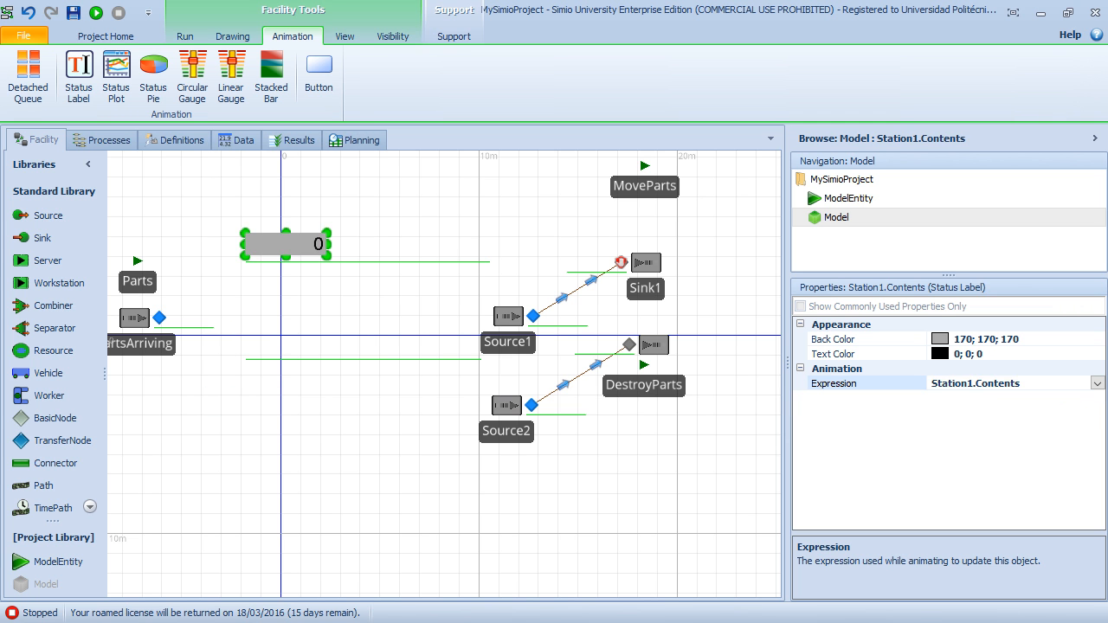
# Step: Copy the status label to just above Station2's queue and set the copy's expression to Station2.Contents
pyautogui.hotkey('ctrl', 'c')
pyautogui.hotkey('ctrl', 'v')
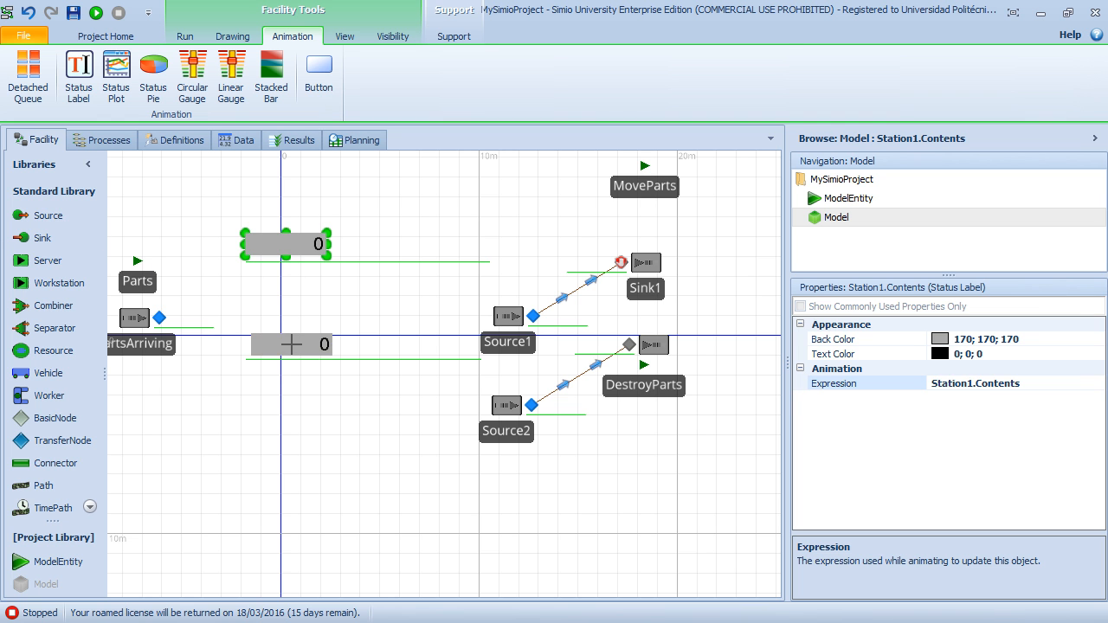
pyautogui.click(281, 343)
pyautogui.click(974, 383)
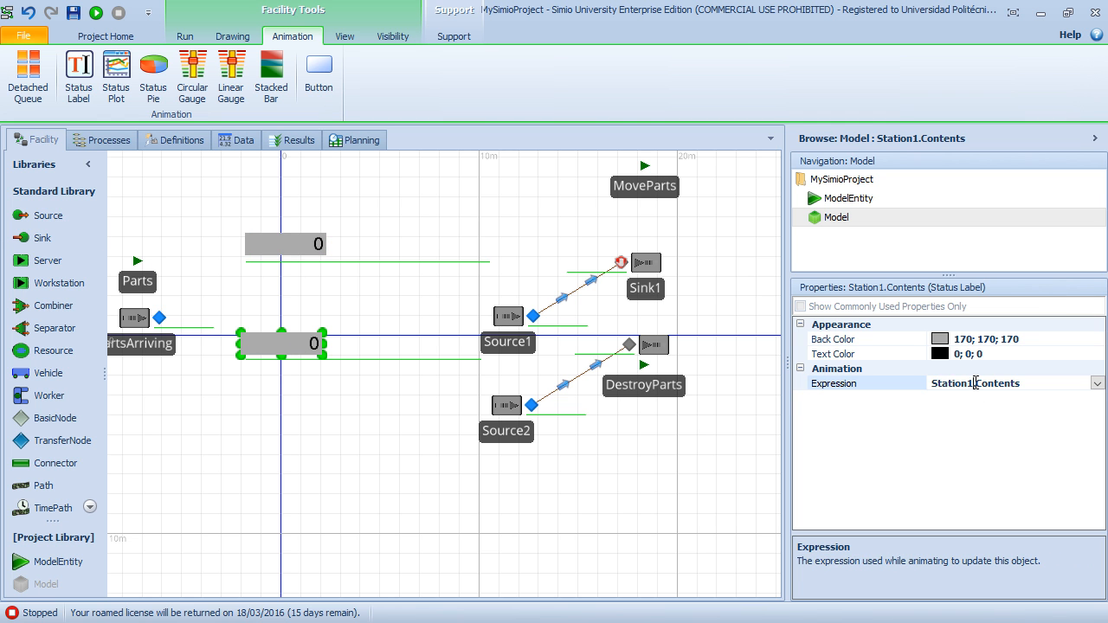
pyautogui.press('BackSpace')
pyautogui.write('2')
pyautogui.click(361, 381)
# Step: Run and step the model to watch the station content labels, then resume the run and dismiss the runtime error
pyautogui.click(184, 36)
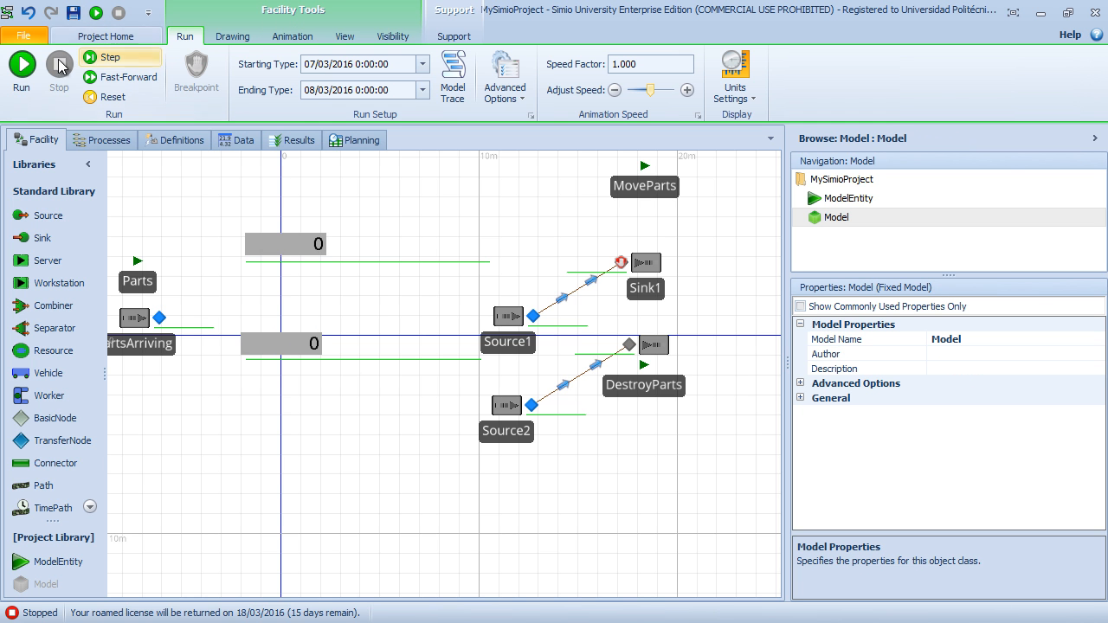
pyautogui.click(20, 69)
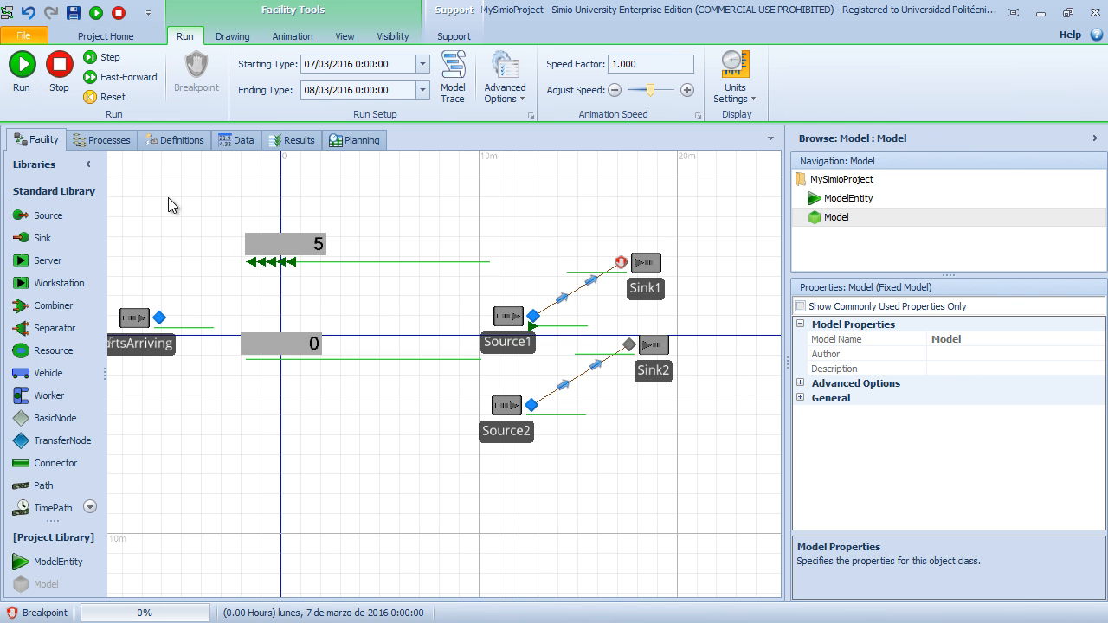
pyautogui.click(24, 69)
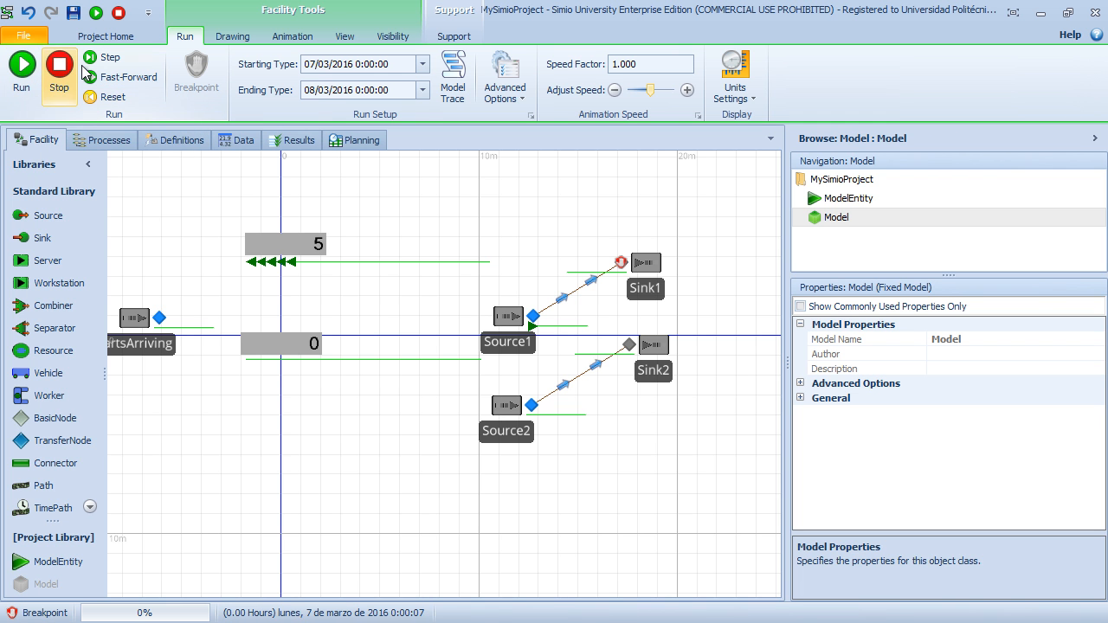
pyautogui.click(108, 59)
pyautogui.click(110, 59)
pyautogui.click(110, 58)
pyautogui.click(109, 59)
pyautogui.click(114, 61)
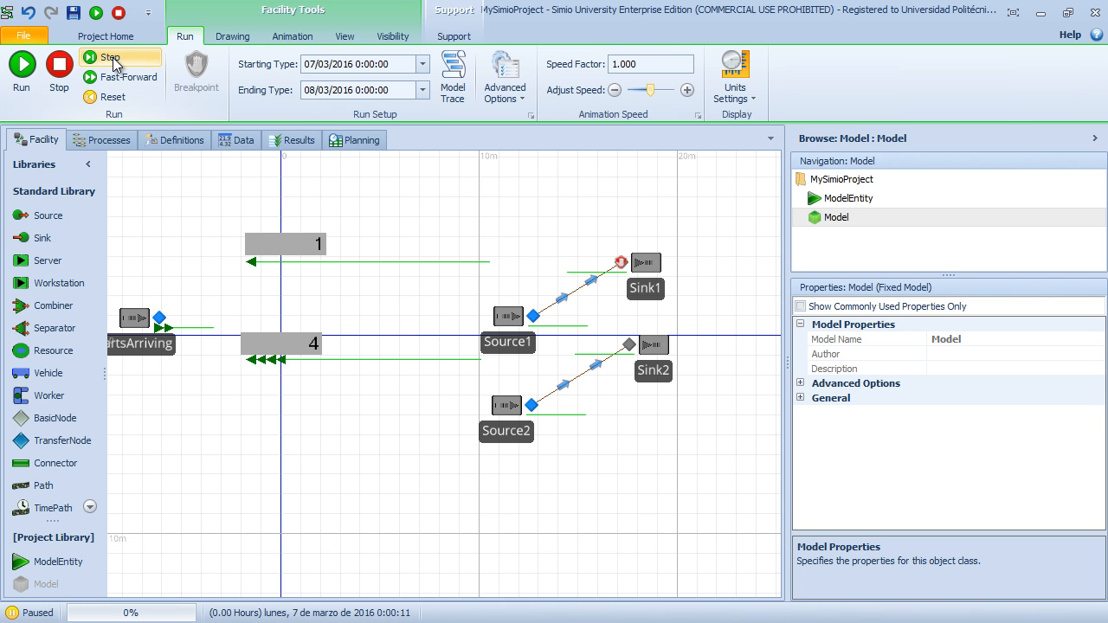
pyautogui.click(15, 74)
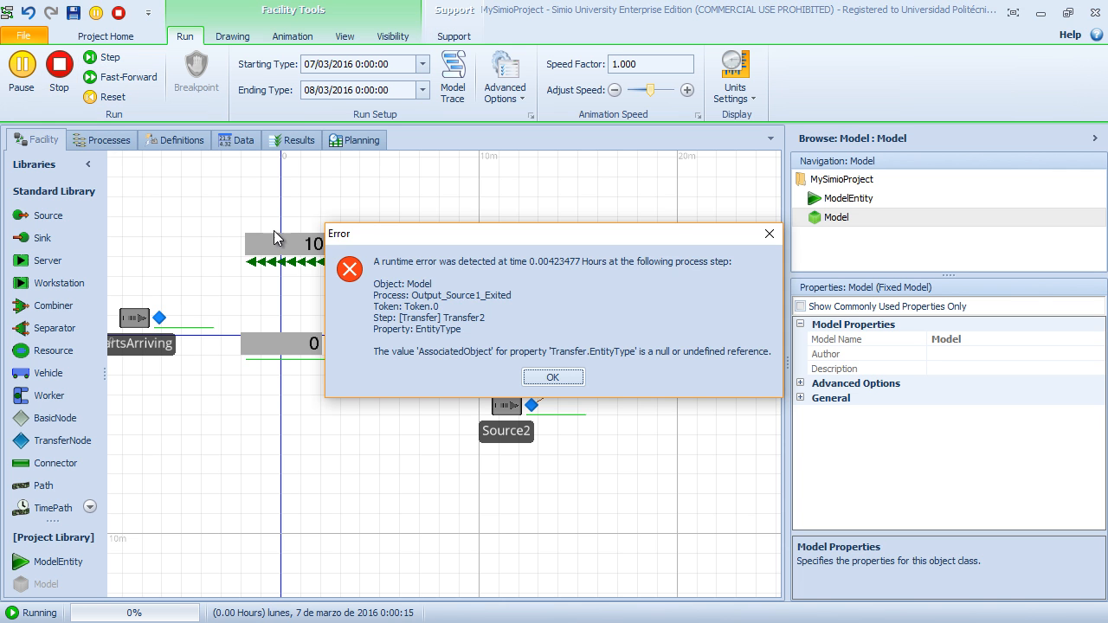
pyautogui.click(571, 380)
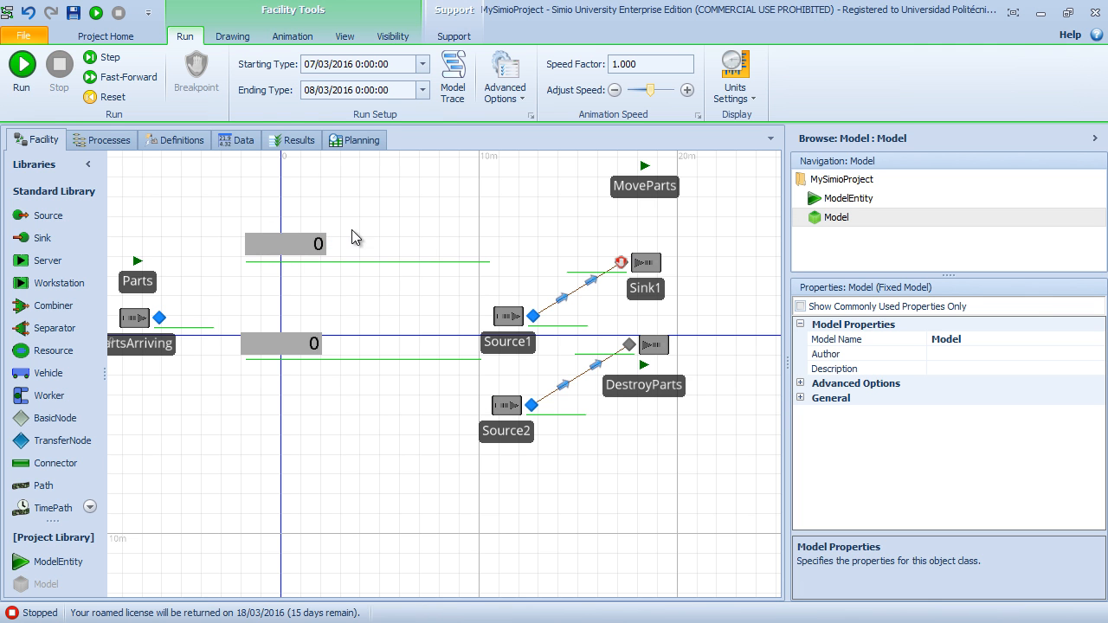
# Step: Inspect the Transfer step's properties in the Output_Source1_Exited process and return to the facility view
pyautogui.click(102, 141)
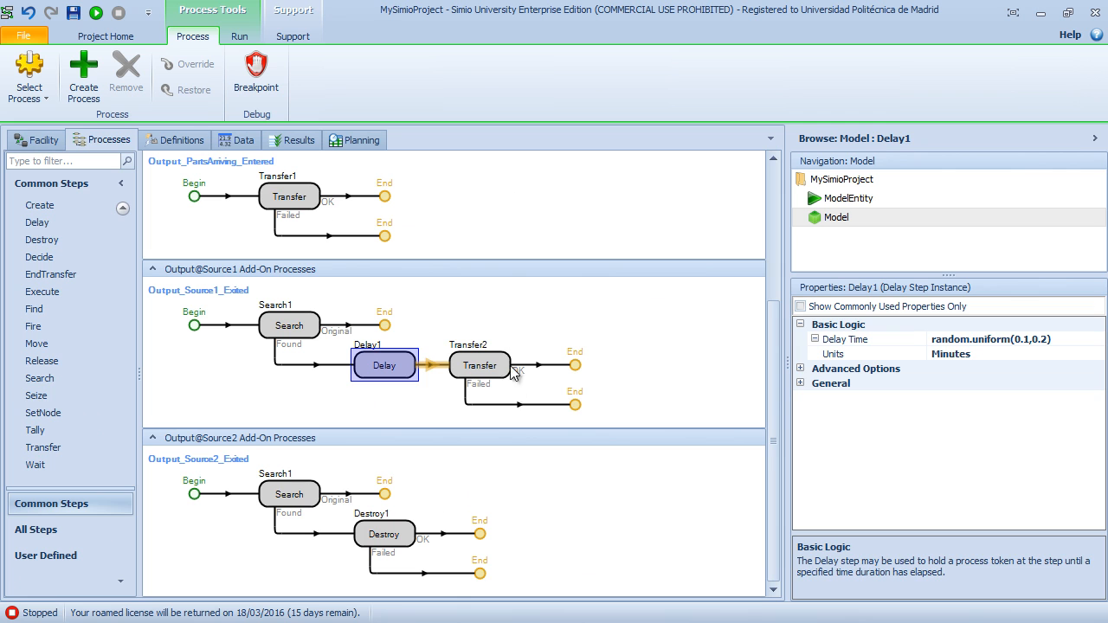
pyautogui.click(487, 367)
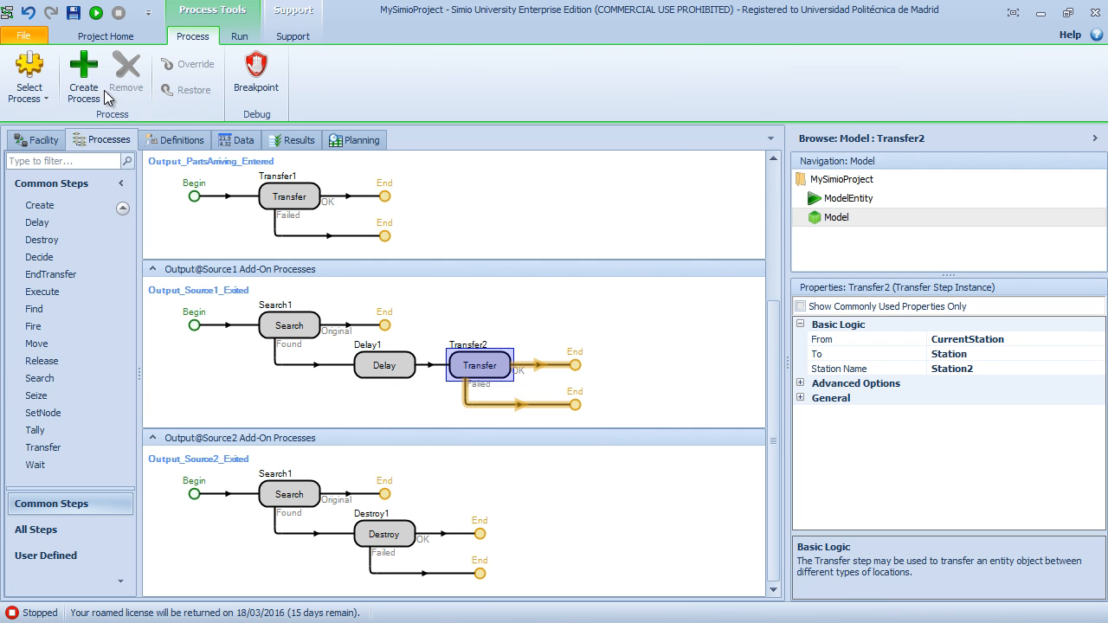
pyautogui.click(42, 140)
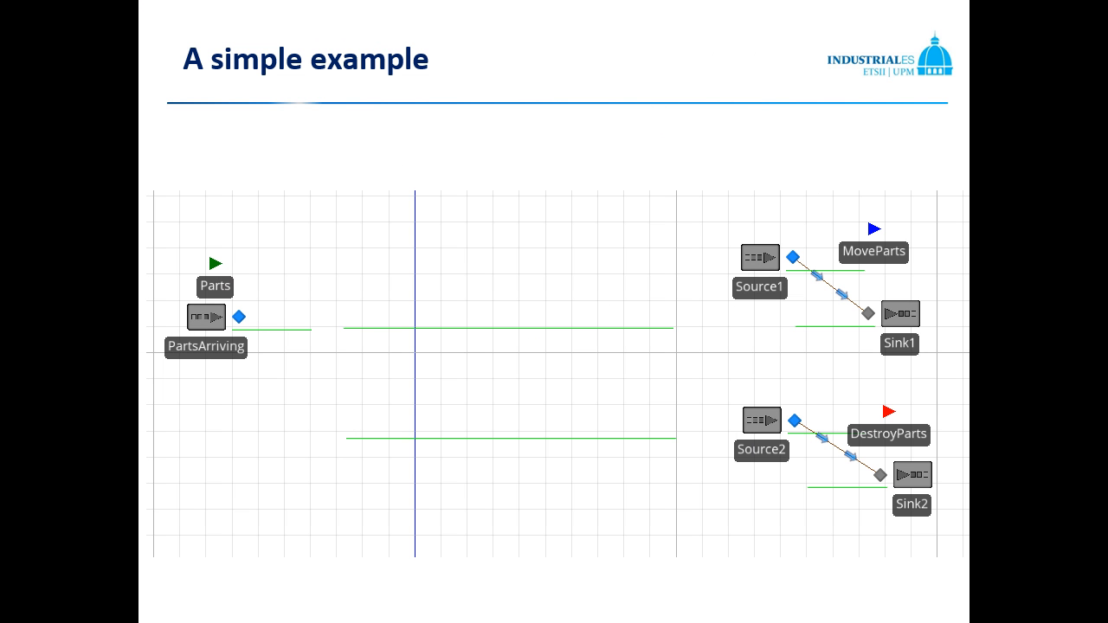
pyautogui.press('Right')
pyautogui.press('Right')
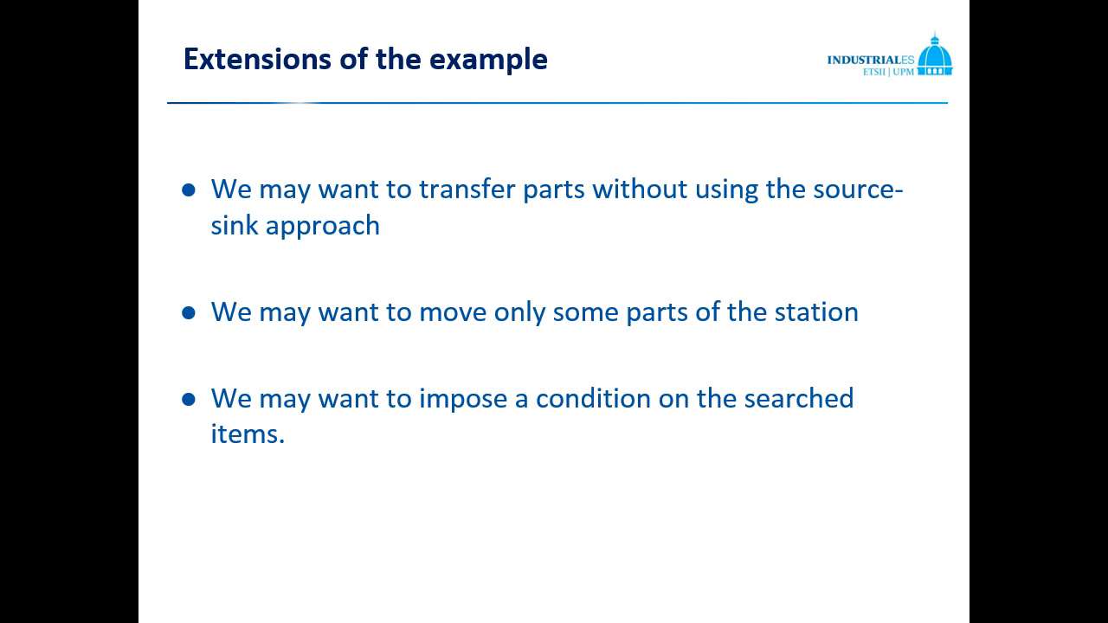